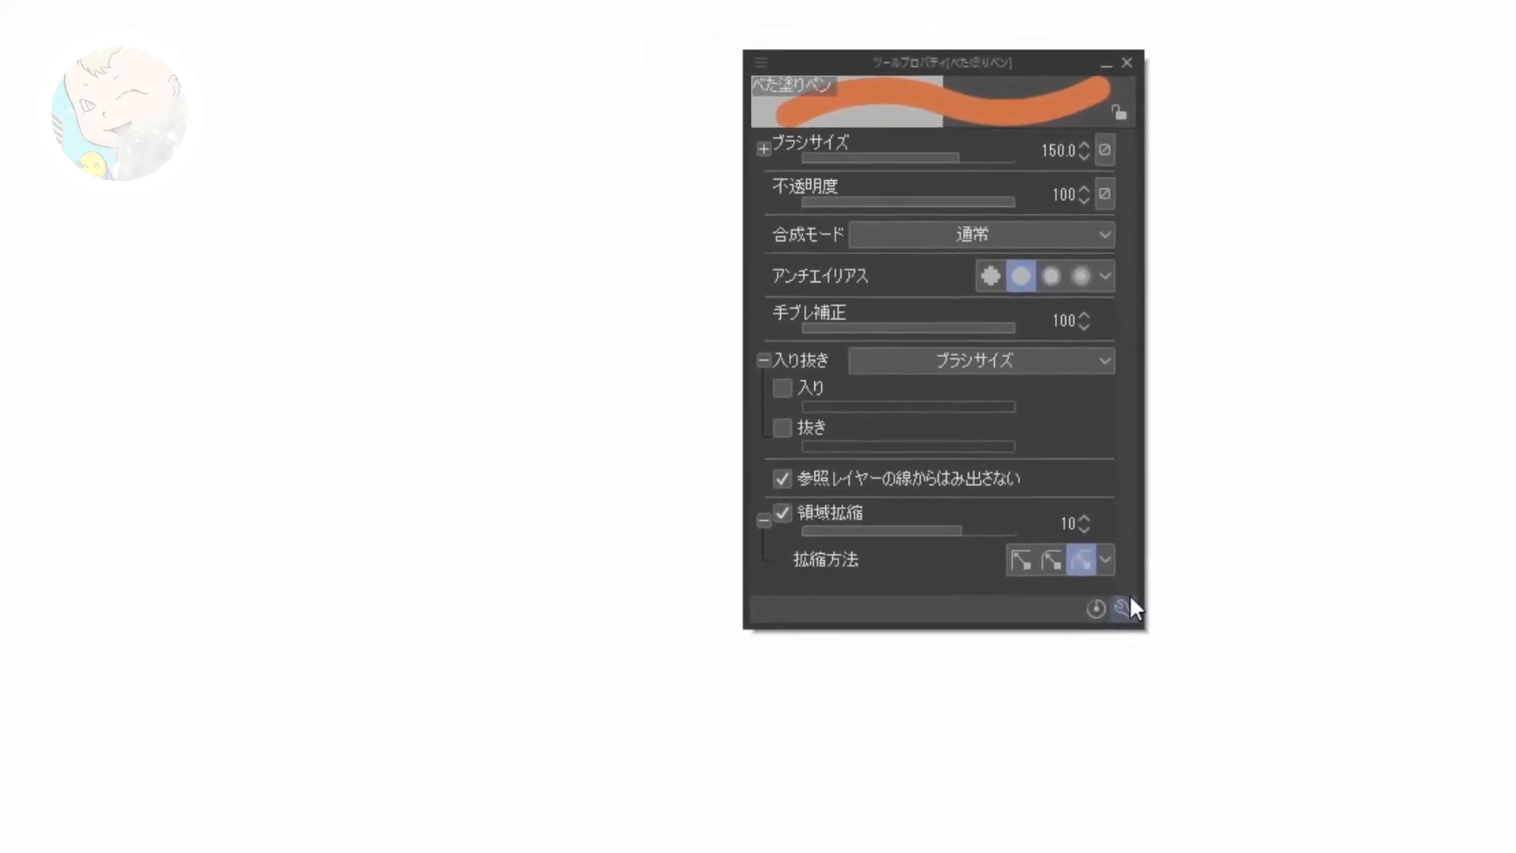
# Step: Open the brush tip page (ブラシ先端) in the detailed settings of べた塗りペン and paint a horizontal test stroke on the canvas
pyautogui.click(1060, 645)
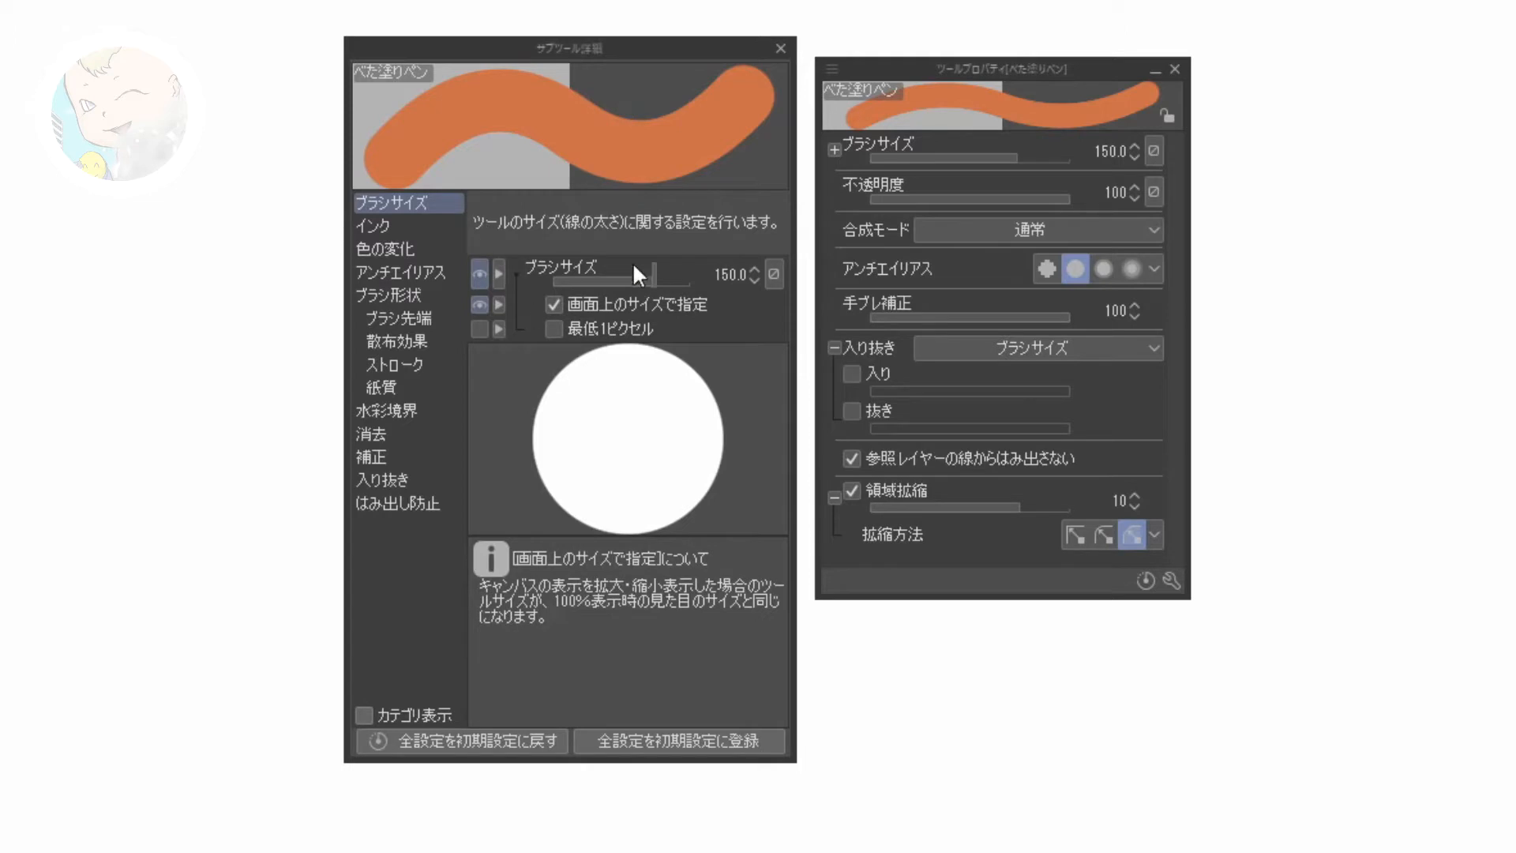
pyautogui.moveTo(632, 276)
pyautogui.click(434, 294)
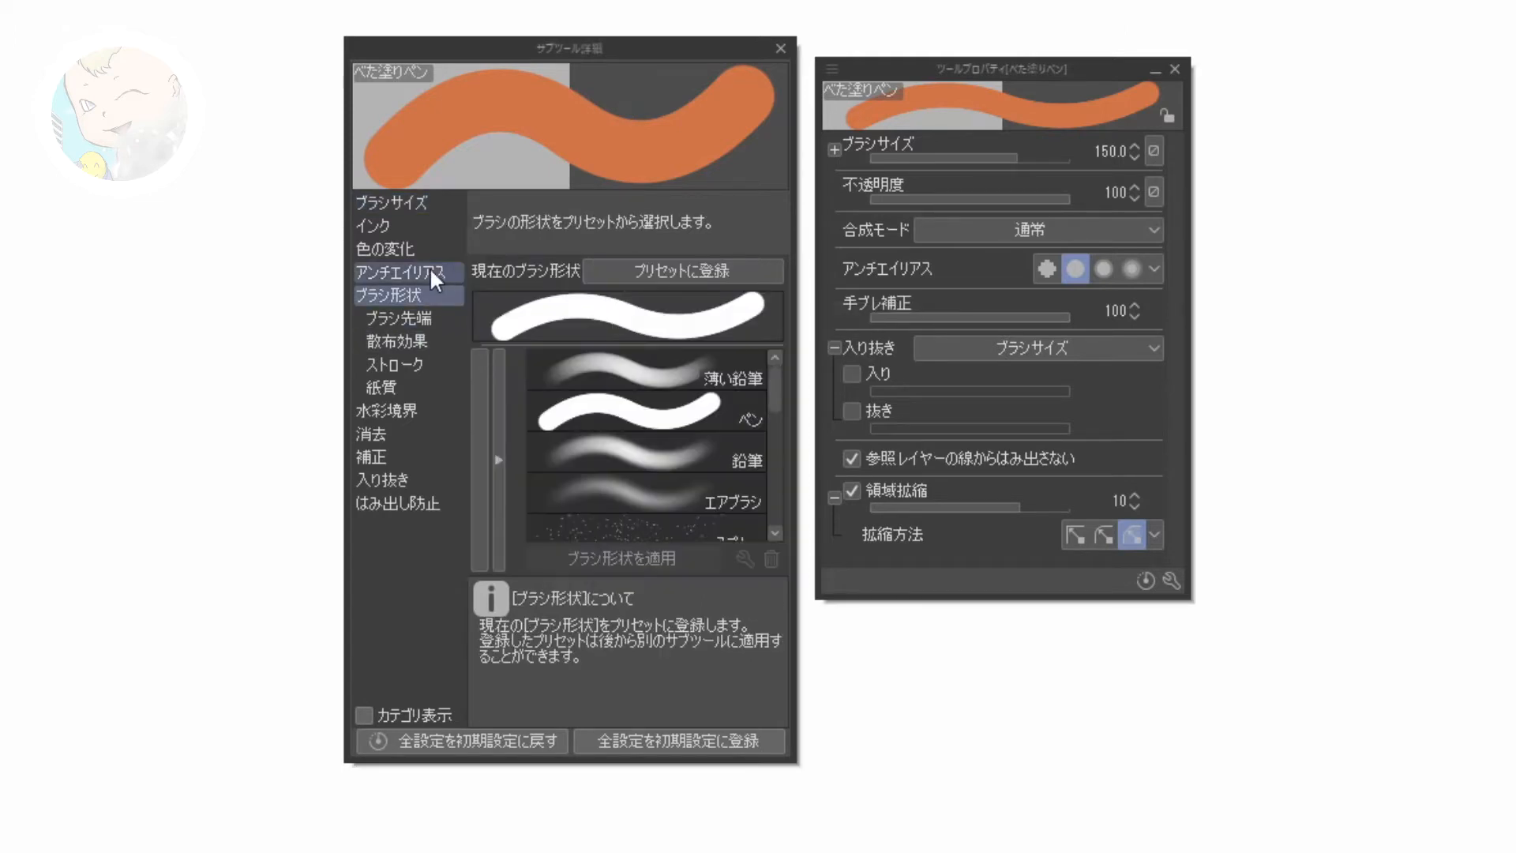
pyautogui.click(429, 270)
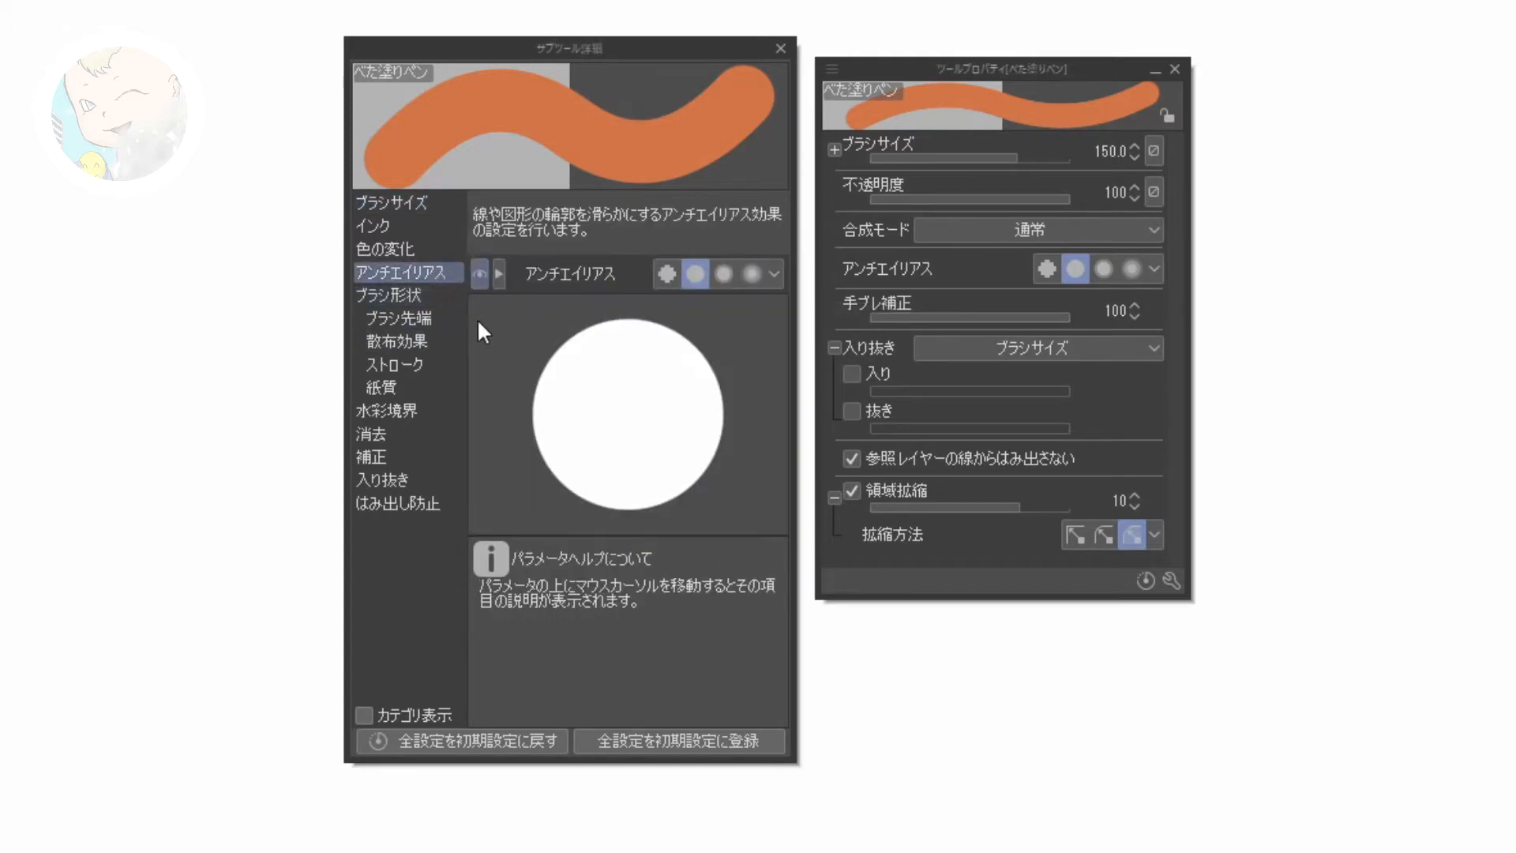
pyautogui.click(435, 324)
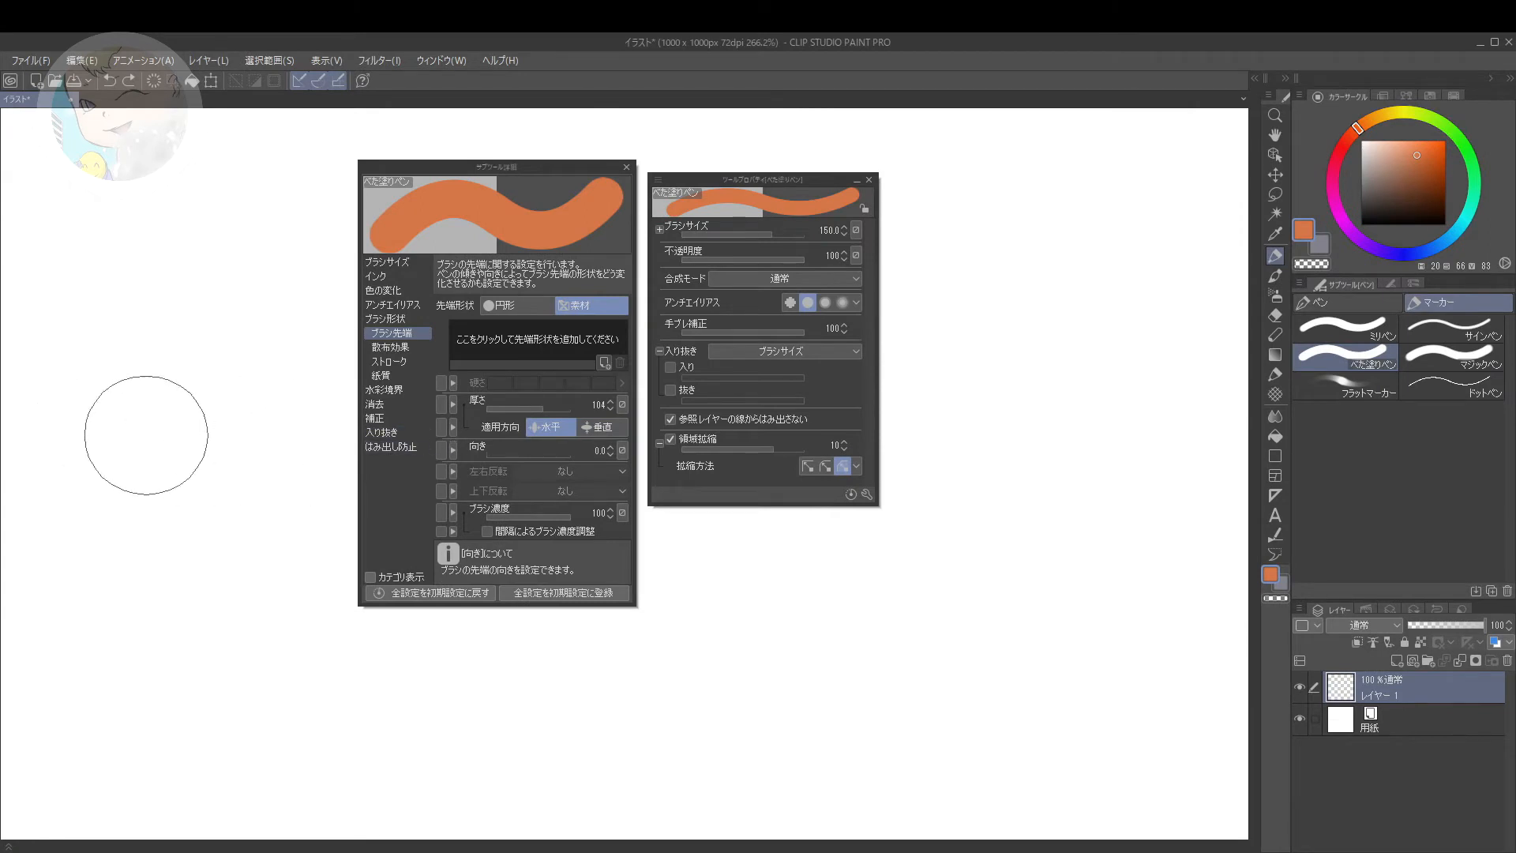
pyautogui.moveTo(78, 410); pyautogui.dragTo(241, 425)
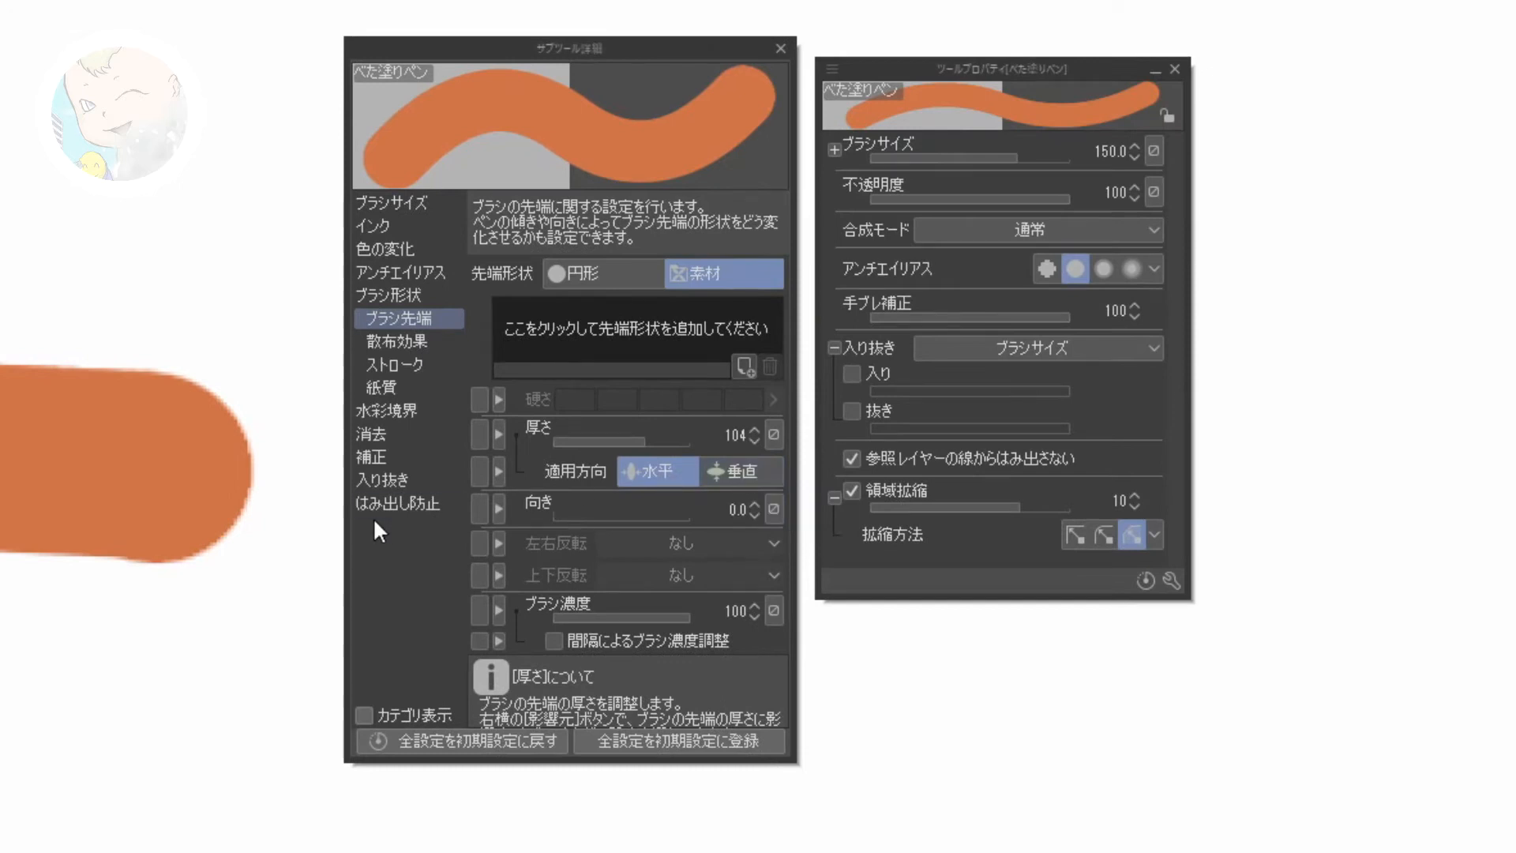
# Step: Set the brush tip's thickness direction to 垂直 and its thickness to 16, and paint several test strokes with the flattened tip
pyautogui.click(727, 470)
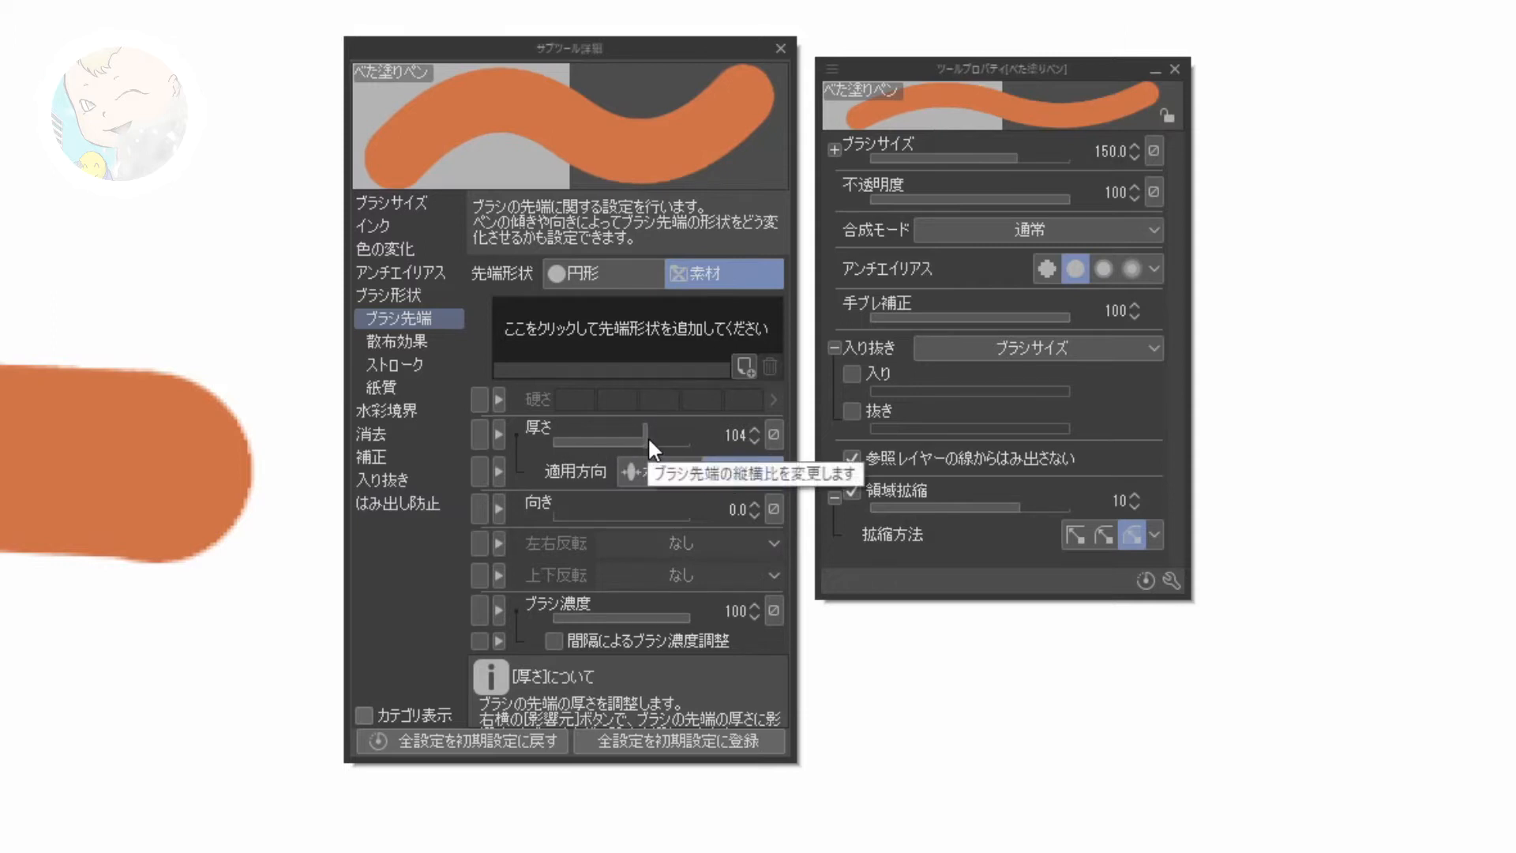
pyautogui.moveTo(647, 436); pyautogui.dragTo(608, 429)
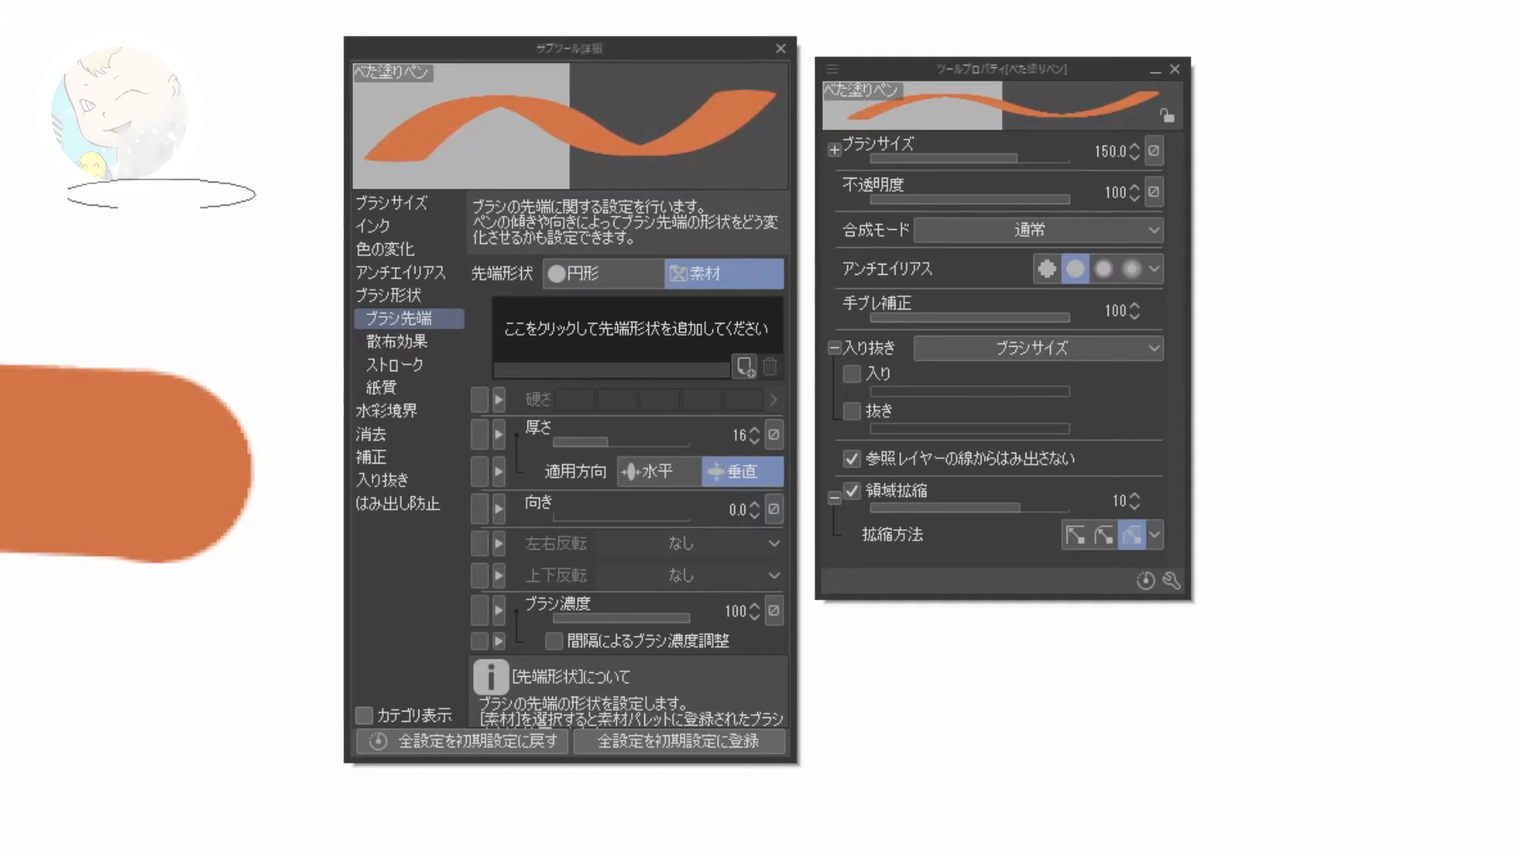
pyautogui.click(150, 236)
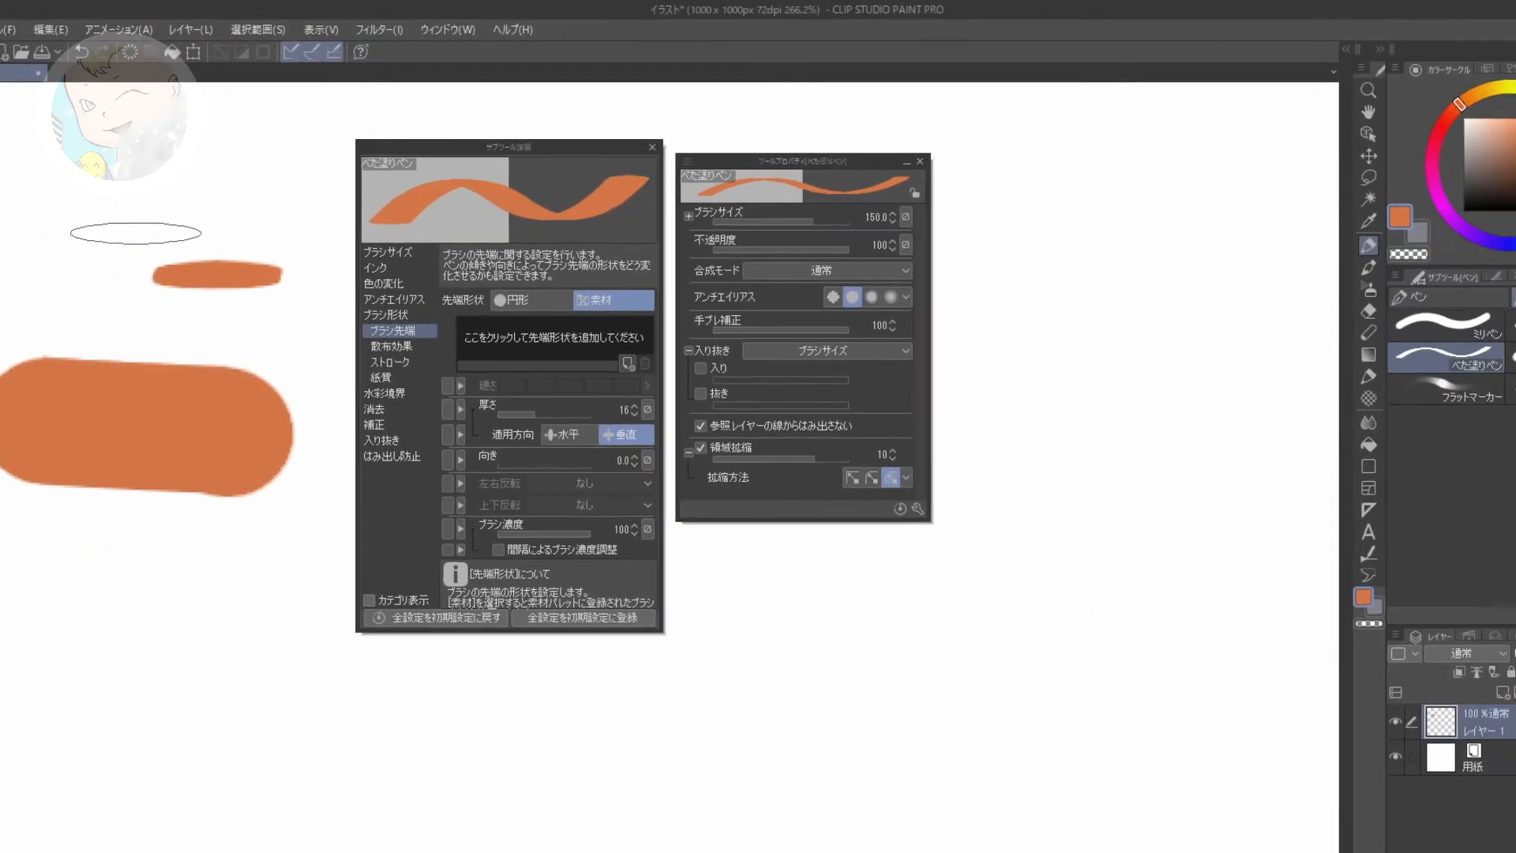
pyautogui.moveTo(128, 229)
pyautogui.mouseDown()
pyautogui.moveTo(222, 226)
pyautogui.moveTo(224, 202)
pyautogui.moveTo(183, 291)
pyautogui.mouseUp()
pyautogui.moveTo(110, 322)
pyautogui.mouseDown()
pyautogui.moveTo(225, 328)
pyautogui.moveTo(110, 338)
pyautogui.moveTo(248, 344)
pyautogui.moveTo(237, 352)
pyautogui.mouseUp()
pyautogui.moveTo(227, 546); pyautogui.dragTo(316, 539)
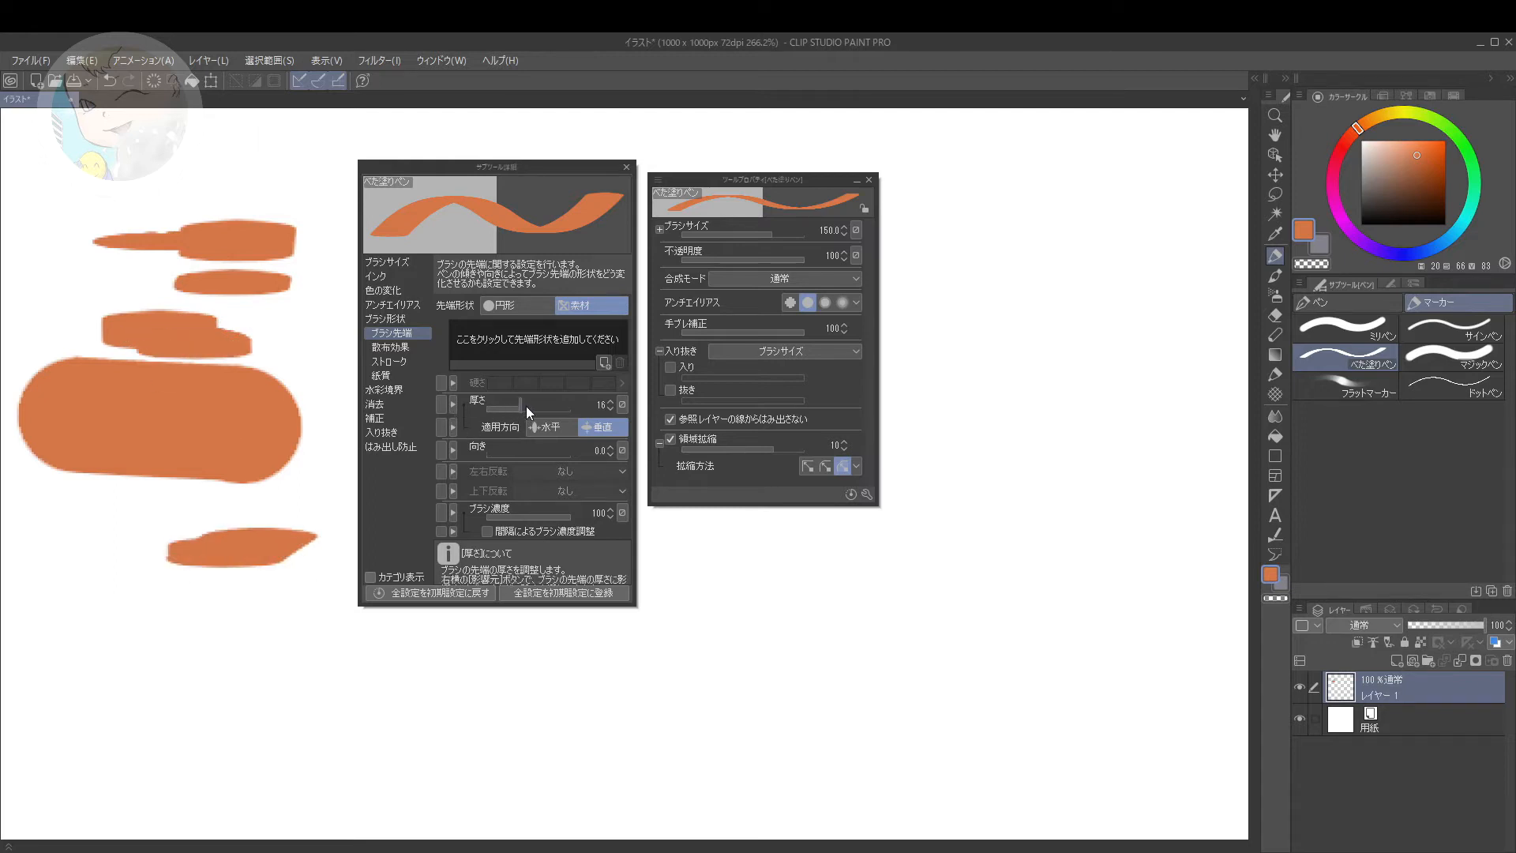
# Step: Set the brush tip's thickness (厚さ) to 35 and paint two test strokes
pyautogui.moveTo(526, 406); pyautogui.dragTo(532, 406)
pyautogui.moveTo(128, 519)
pyautogui.mouseDown()
pyautogui.moveTo(79, 530)
pyautogui.moveTo(126, 608)
pyautogui.moveTo(253, 612)
pyautogui.mouseUp()
pyautogui.moveTo(197, 525); pyautogui.dragTo(292, 532)
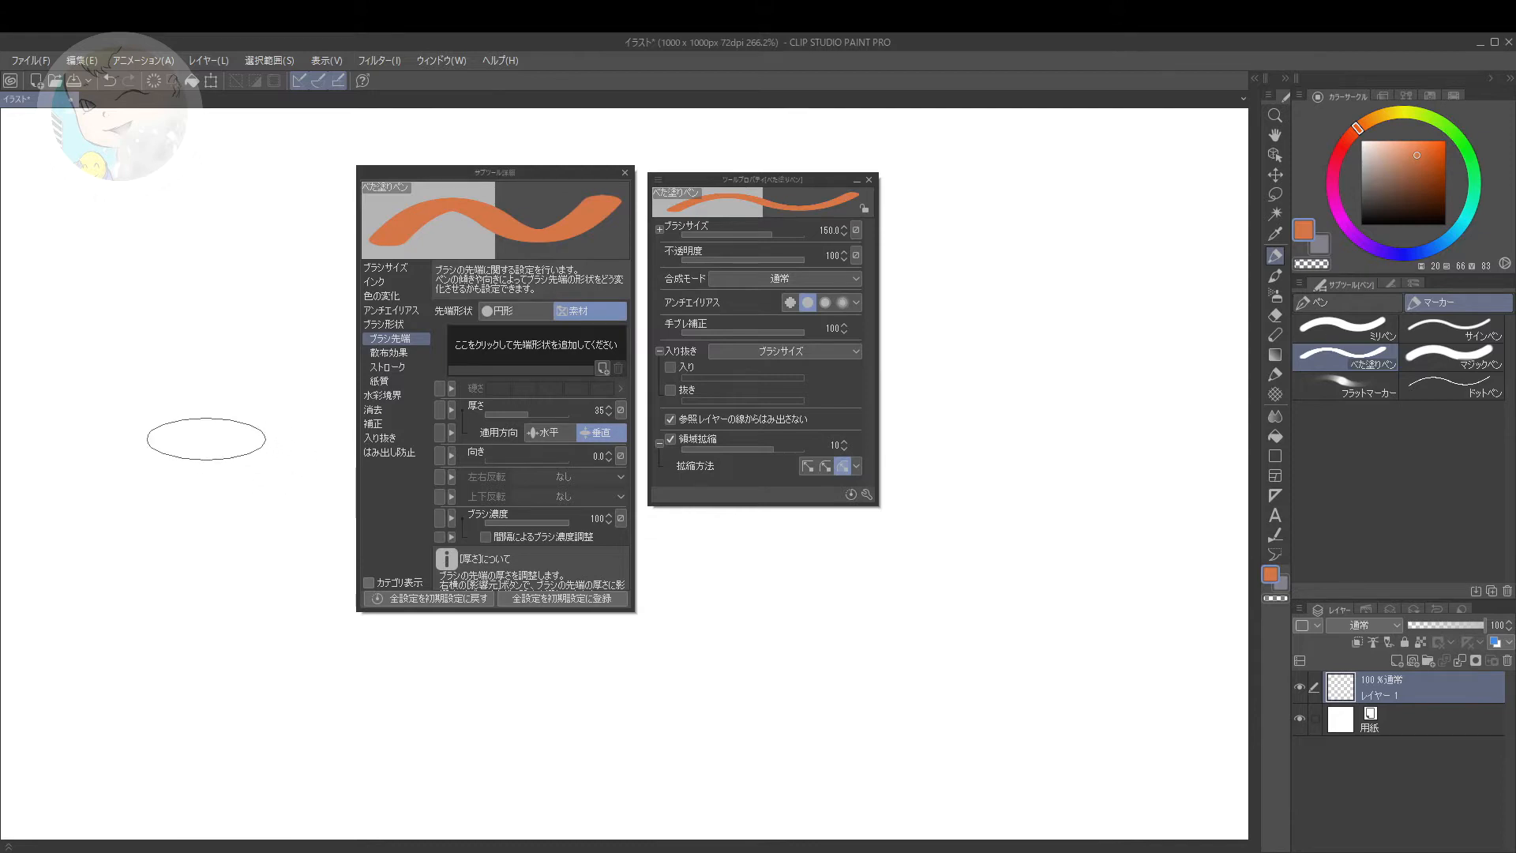
# Step: Set the brush tip's direction (向き) to 47.1 and paint stamps and strokes with the slanted tip
pyautogui.moveTo(486, 457); pyautogui.dragTo(496, 458)
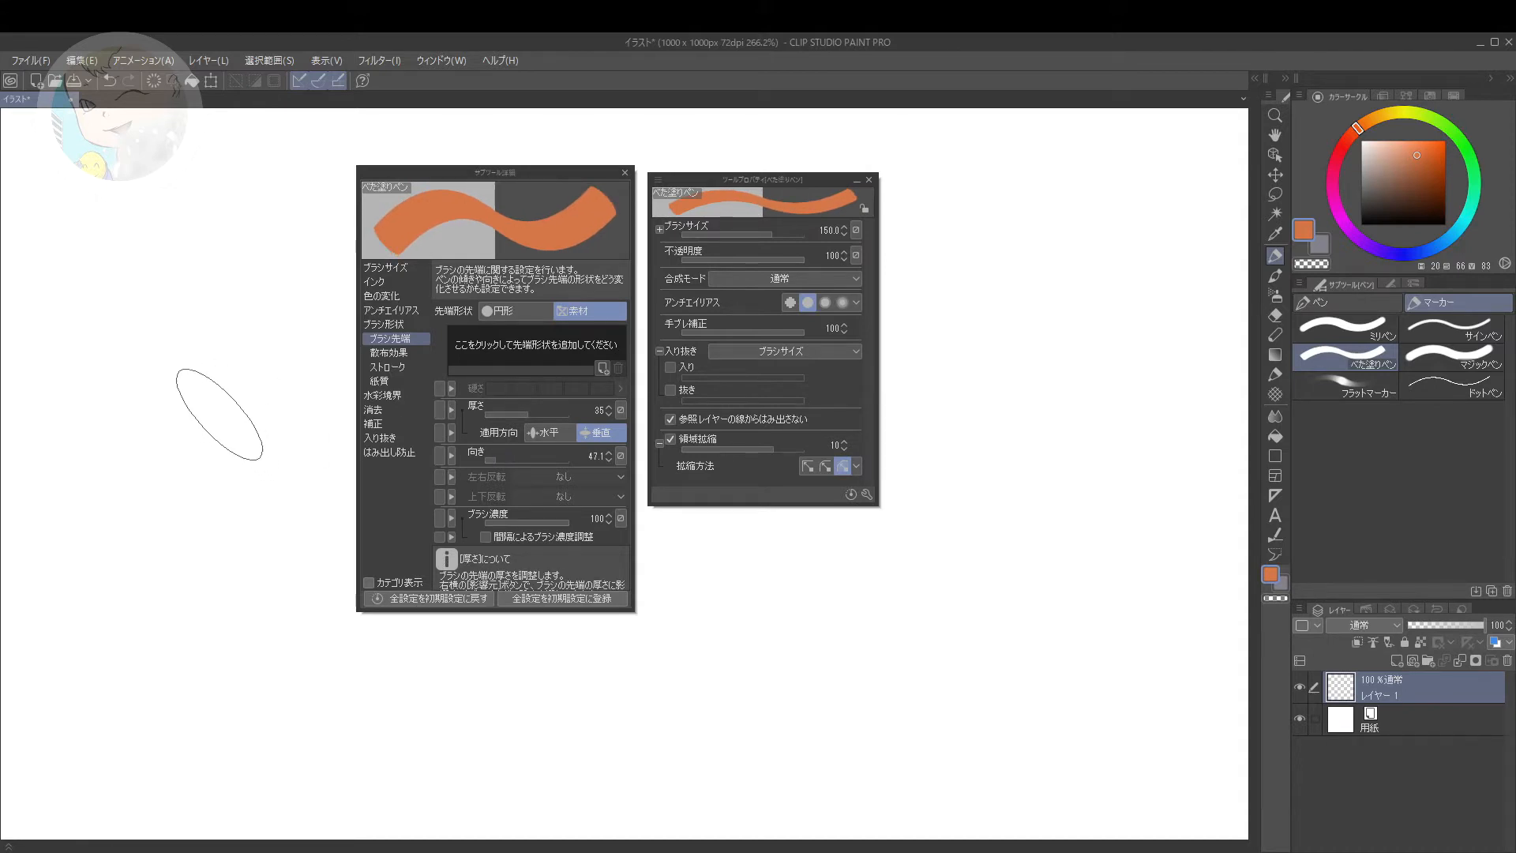
pyautogui.click(218, 418)
pyautogui.click(238, 438)
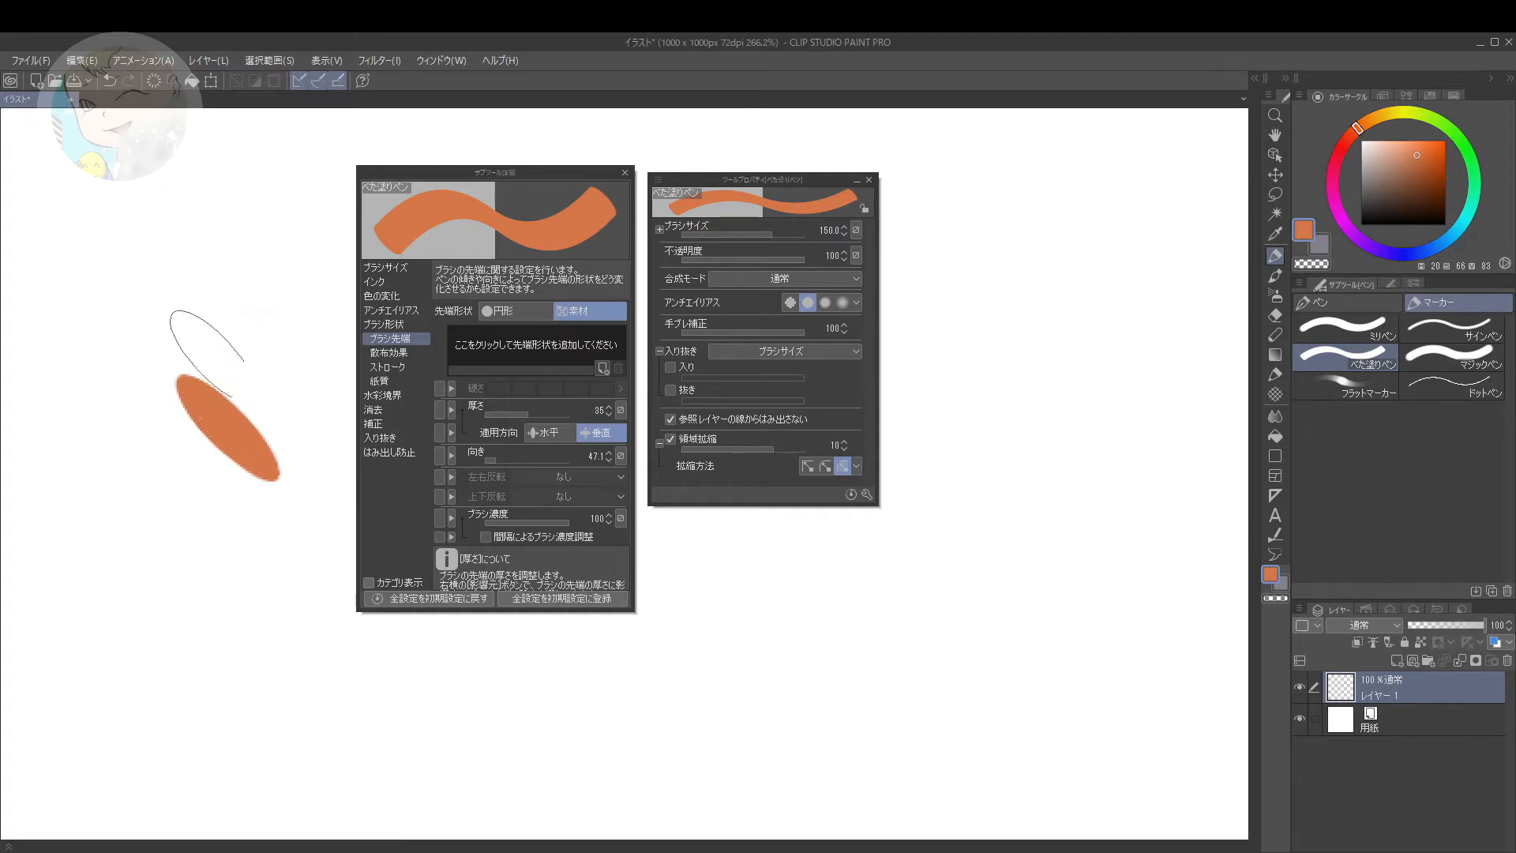
pyautogui.moveTo(205, 323)
pyautogui.mouseDown()
pyautogui.moveTo(245, 376)
pyautogui.moveTo(229, 442)
pyautogui.moveTo(181, 481)
pyautogui.moveTo(237, 469)
pyautogui.moveTo(229, 497)
pyautogui.moveTo(294, 497)
pyautogui.moveTo(304, 442)
pyautogui.mouseUp()
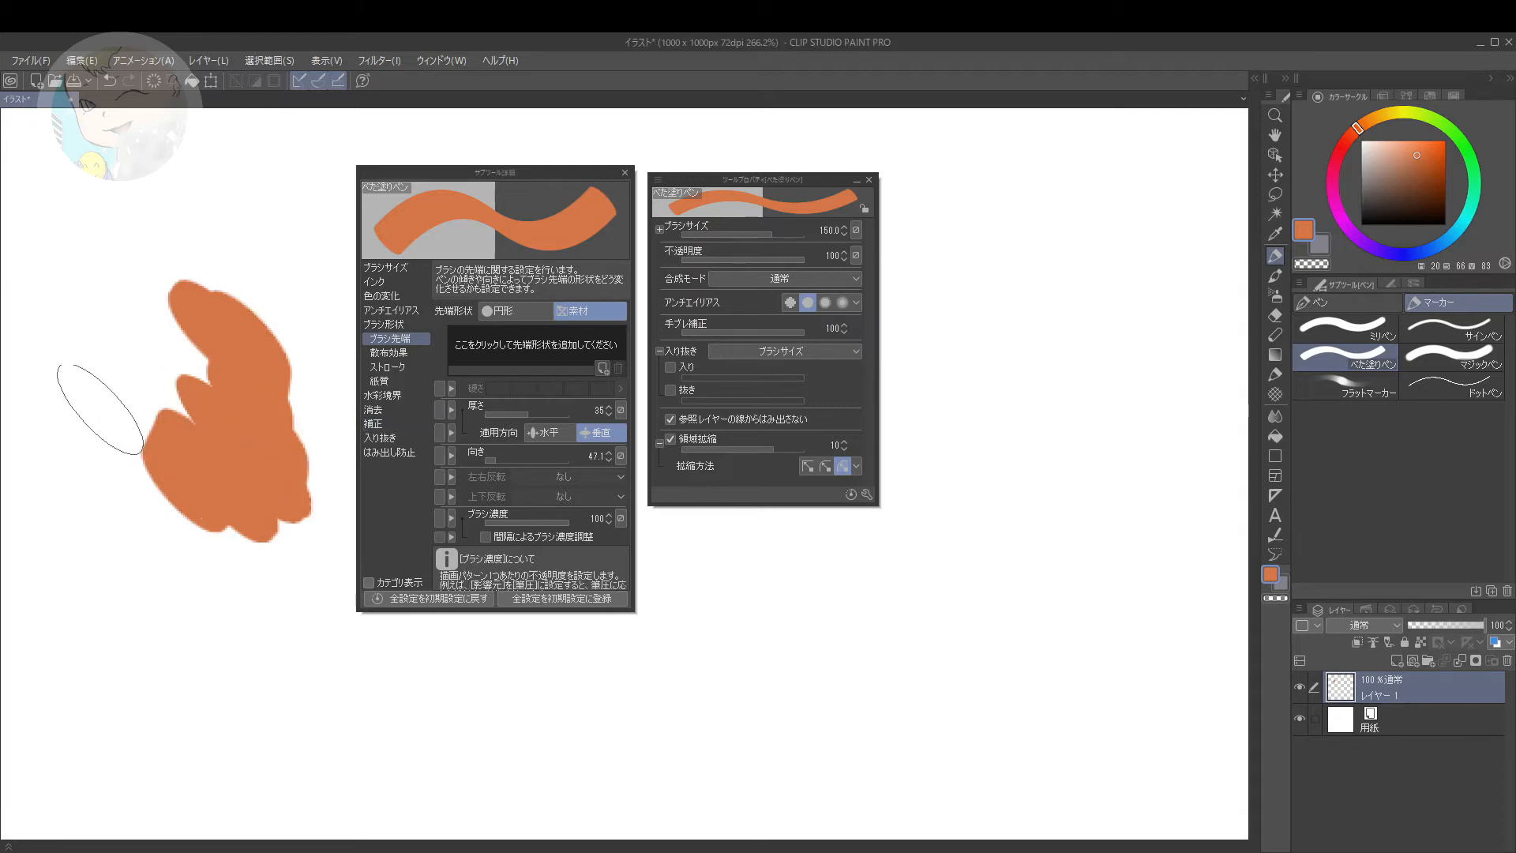
pyautogui.moveTo(178, 224); pyautogui.dragTo(139, 274)
pyautogui.moveTo(127, 360); pyautogui.dragTo(108, 402)
pyautogui.moveTo(128, 481)
pyautogui.mouseDown()
pyautogui.moveTo(146, 576)
pyautogui.moveTo(237, 671)
pyautogui.mouseUp()
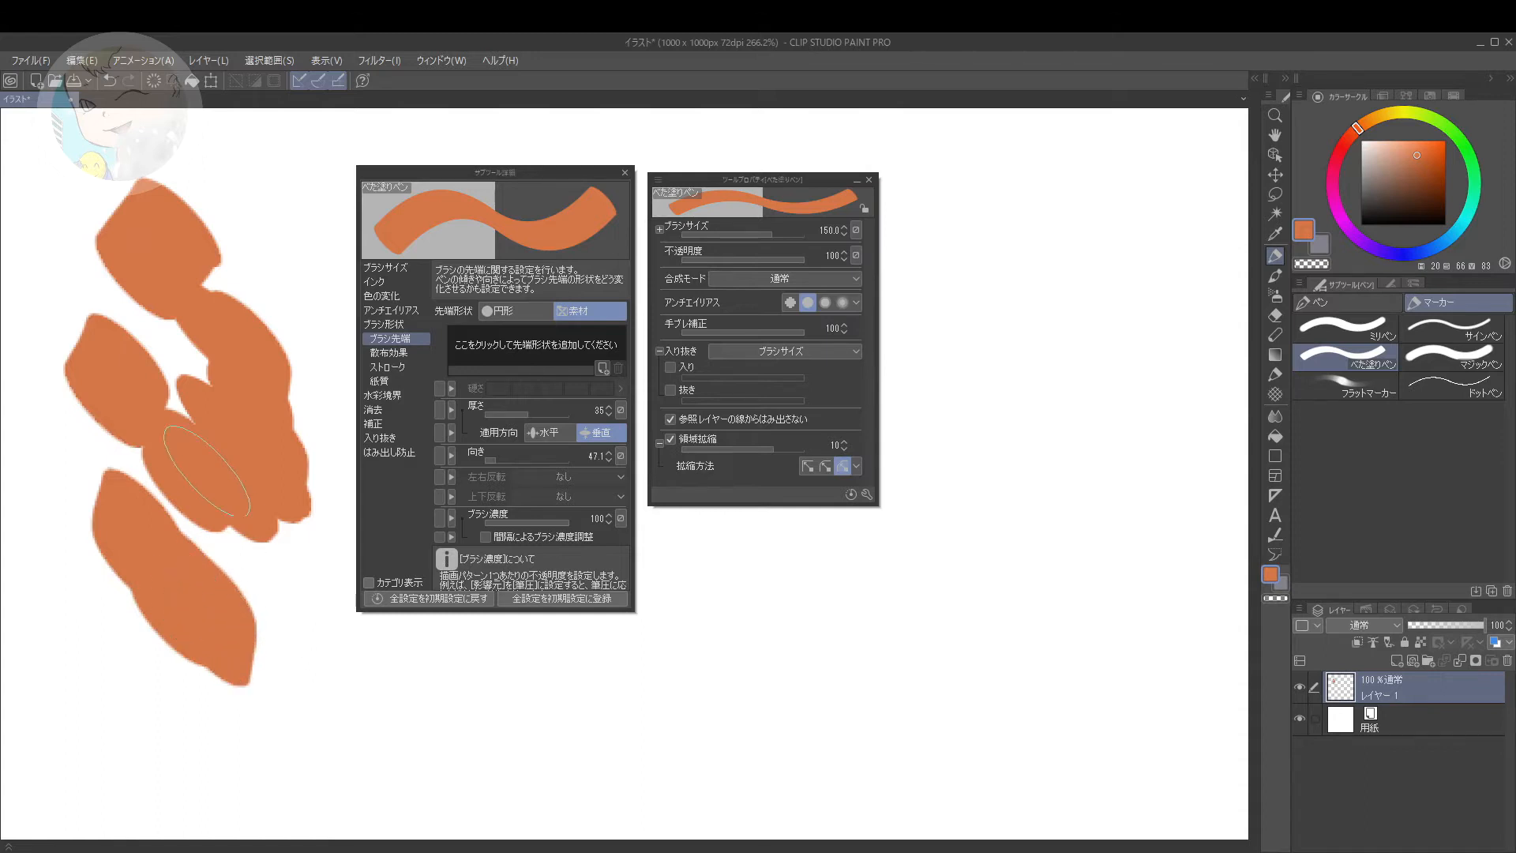
pyautogui.moveTo(241, 245)
pyautogui.mouseDown()
pyautogui.moveTo(304, 316)
pyautogui.moveTo(264, 371)
pyautogui.moveTo(163, 340)
pyautogui.moveTo(207, 438)
pyautogui.moveTo(261, 455)
pyautogui.moveTo(253, 513)
pyautogui.moveTo(294, 545)
pyautogui.mouseUp()
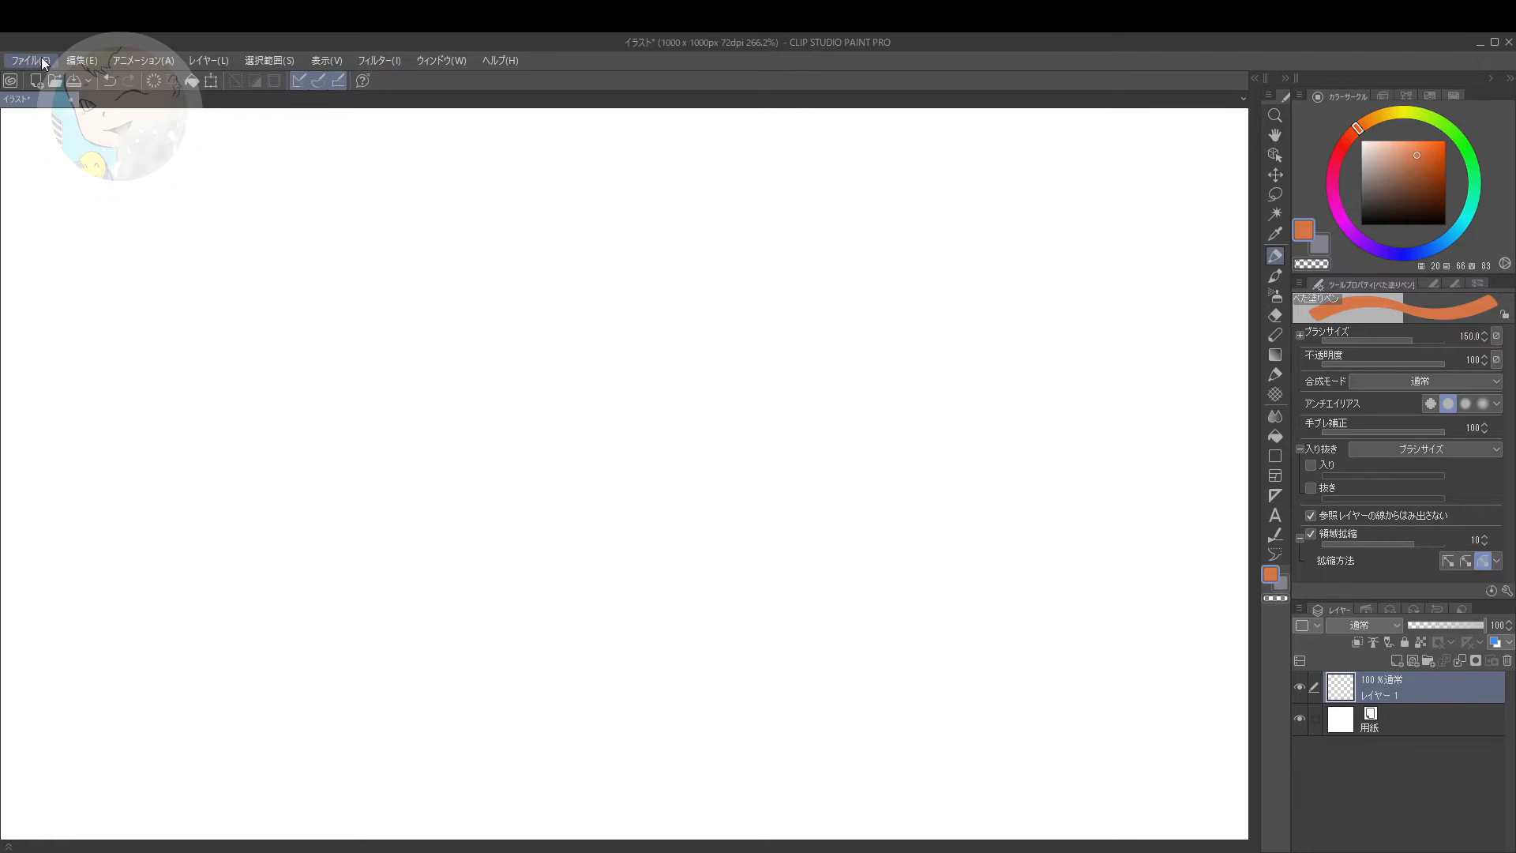
# Step: Open the shortcut key settings (ショートカットキー設定) and switch the settings area to オプション
pyautogui.click(41, 59)
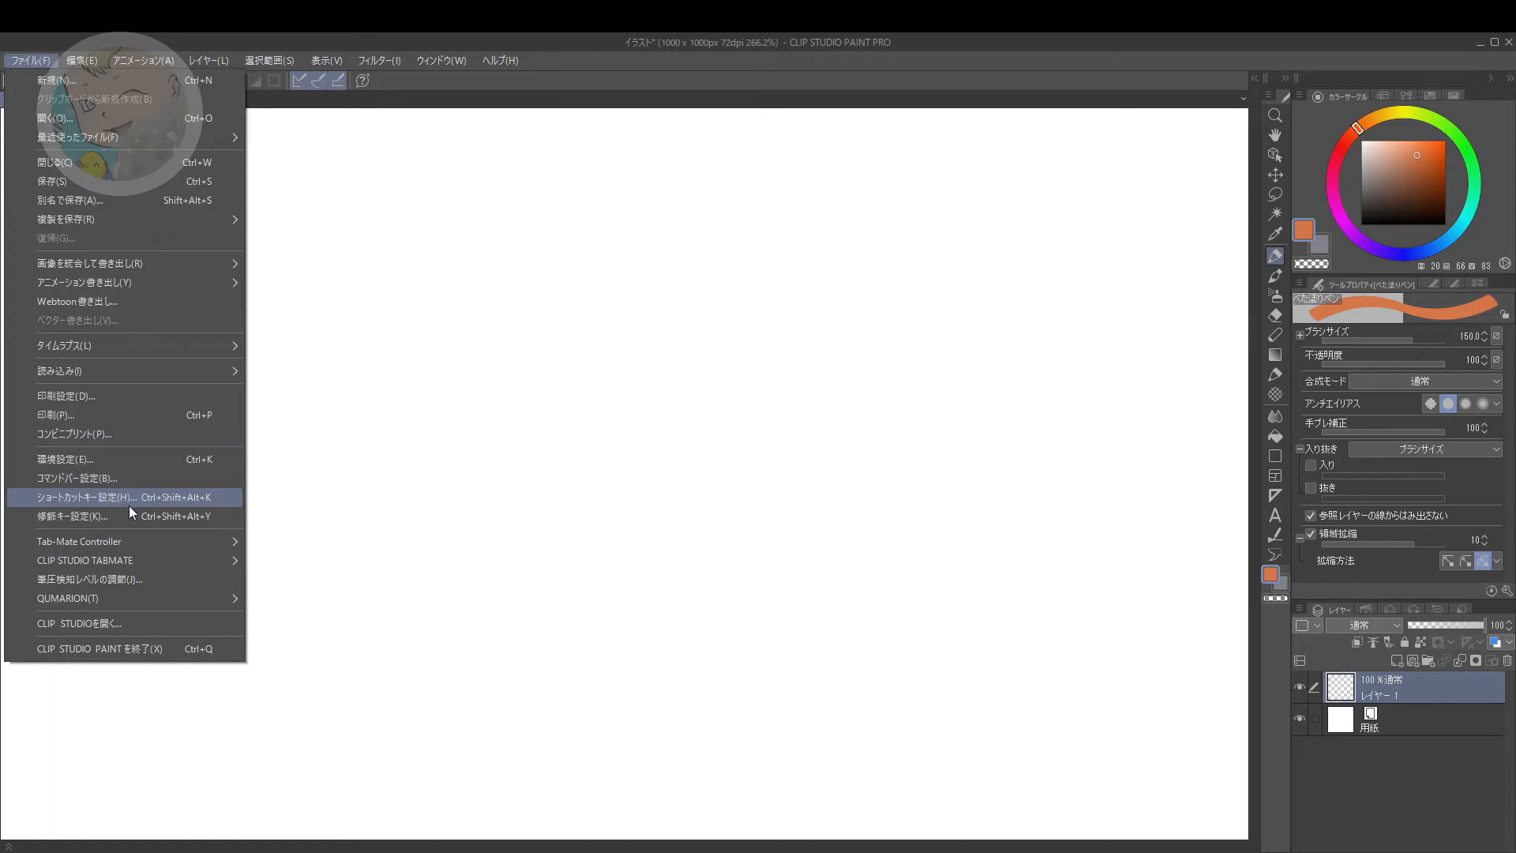
pyautogui.click(169, 497)
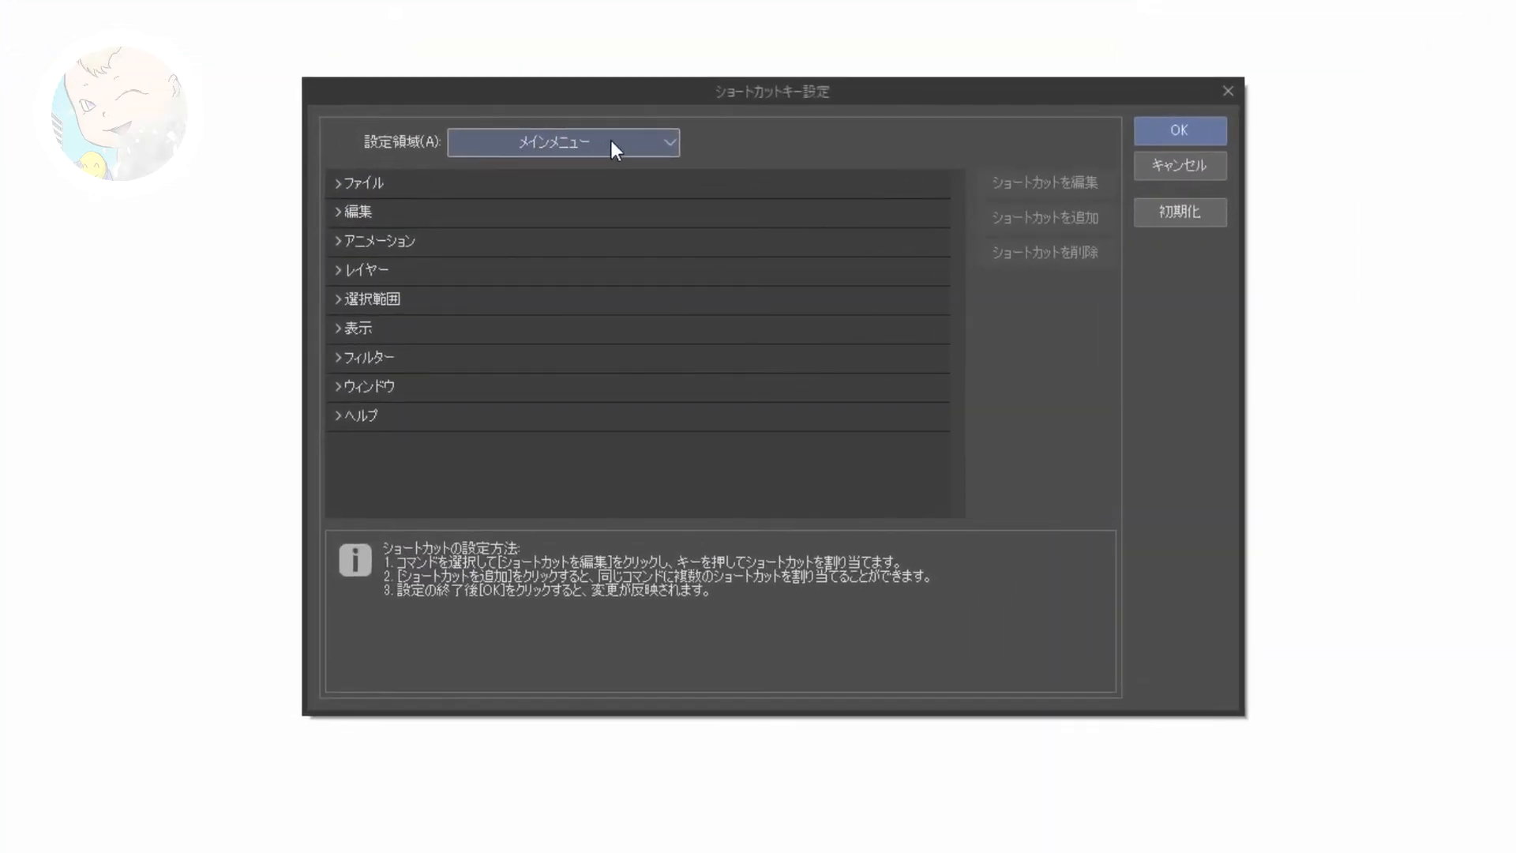
pyautogui.click(580, 142)
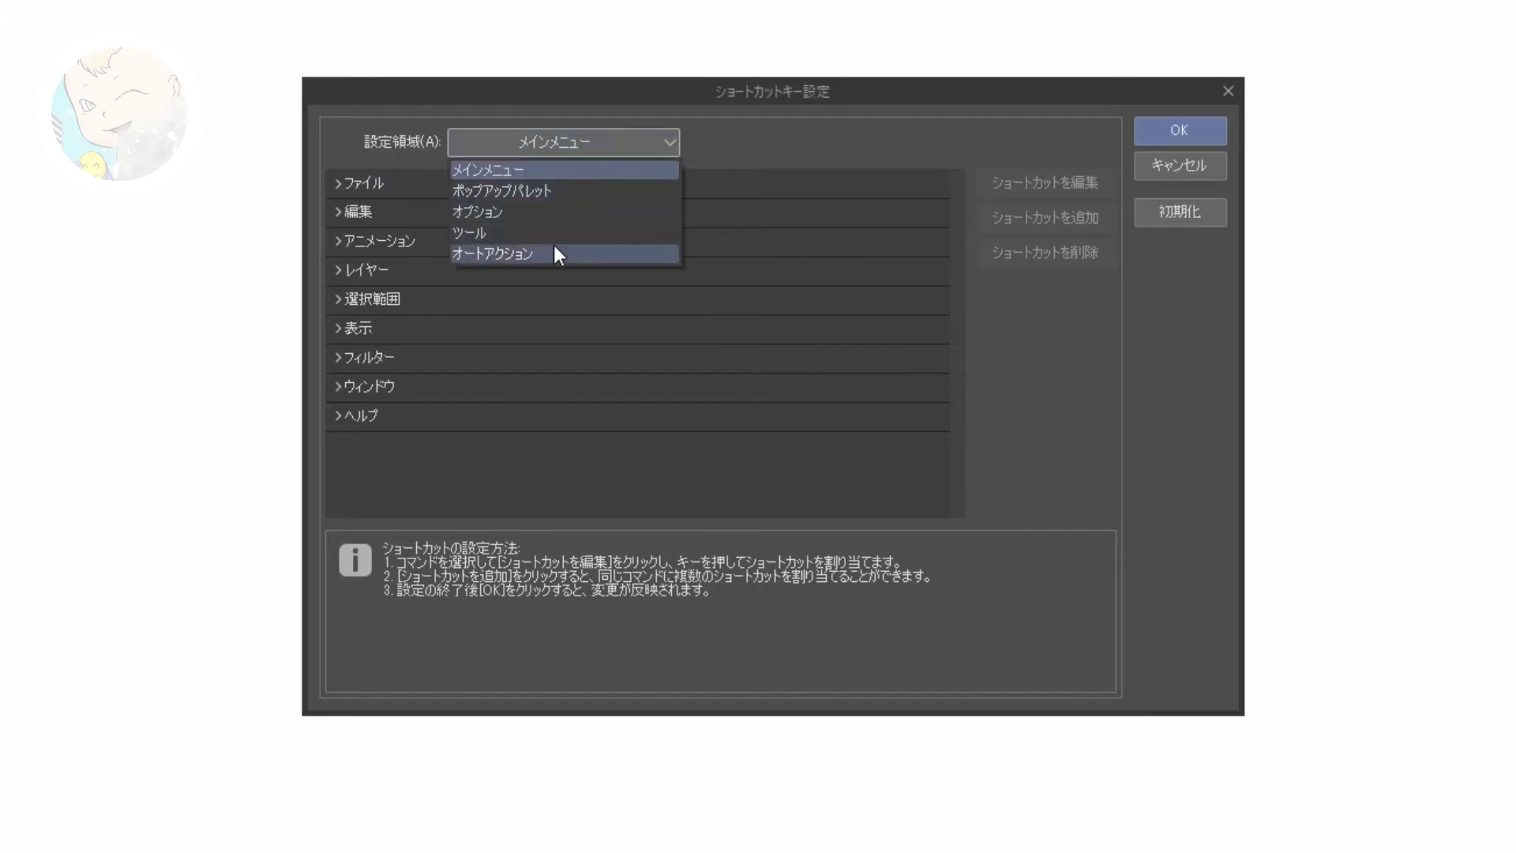
pyautogui.click(529, 211)
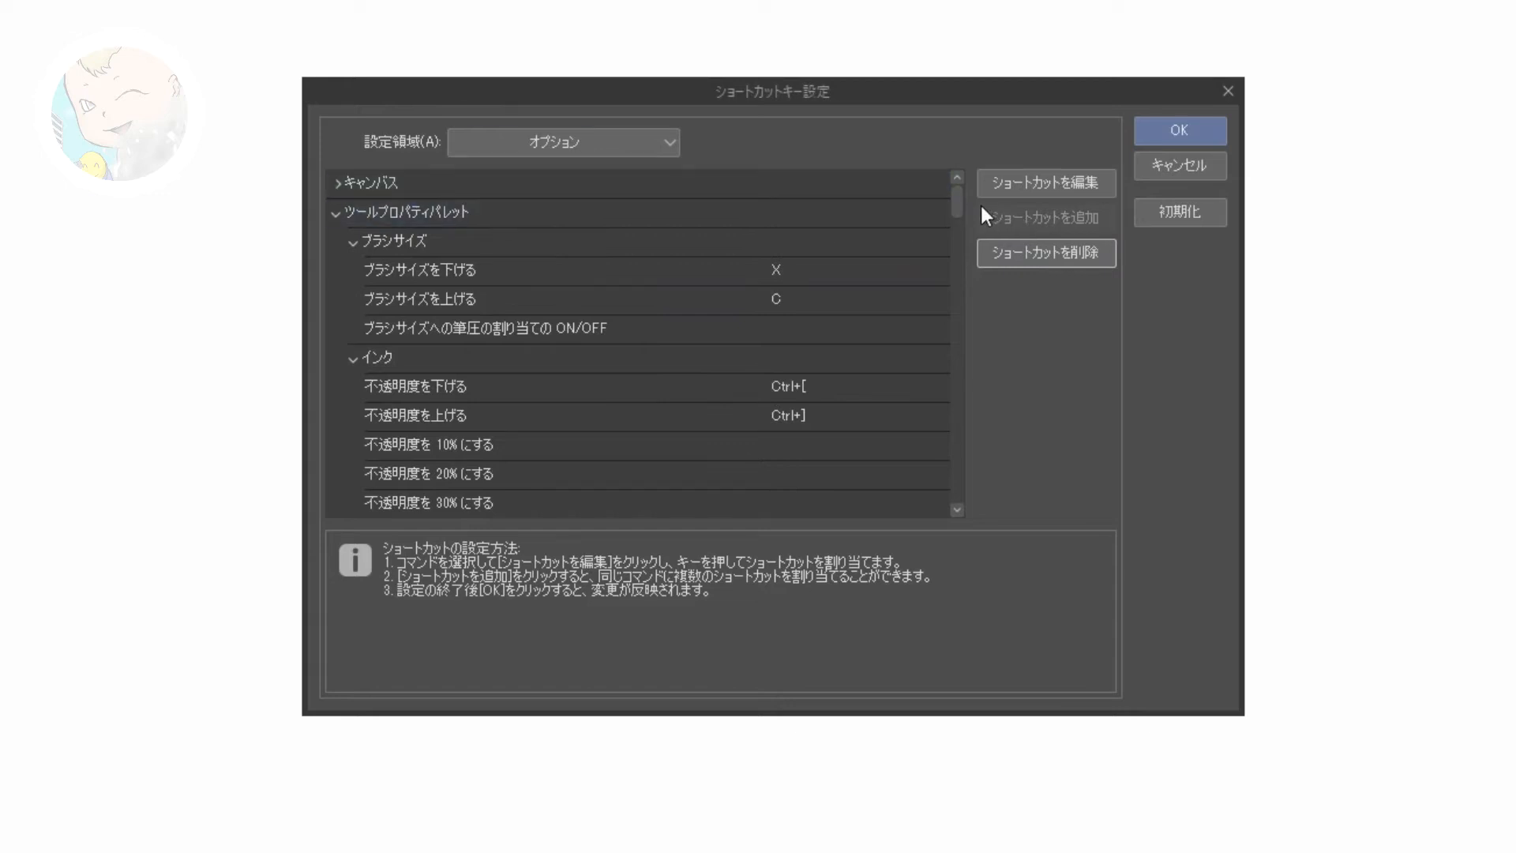
# Step: Assign F to 向きを反時計回りに回転 and D to 向きを時計回りに回転, and apply the shortcut settings
pyautogui.moveTo(955, 195); pyautogui.dragTo(949, 328)
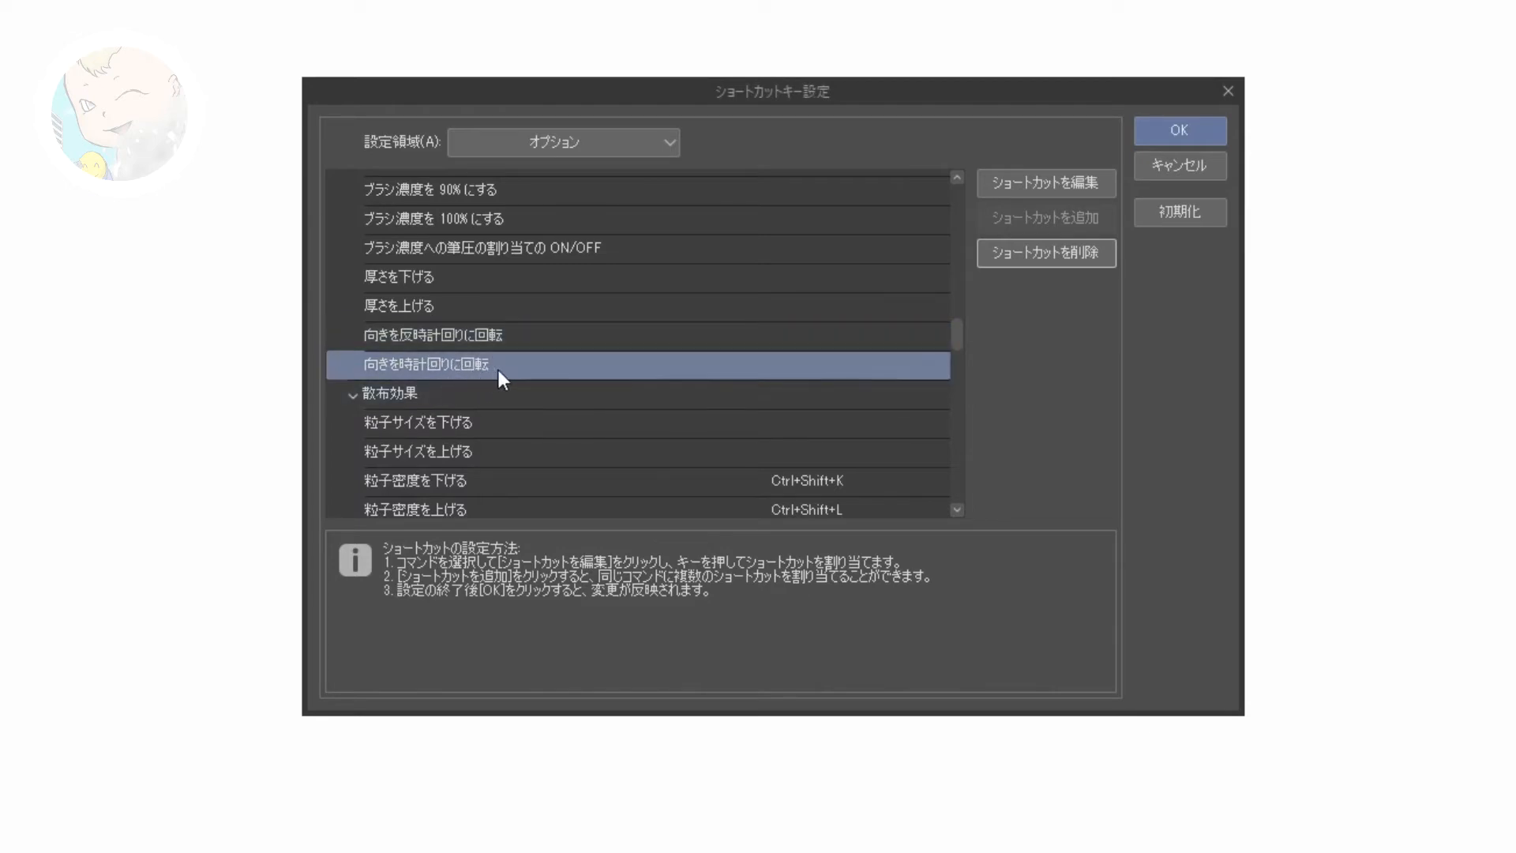
pyautogui.click(807, 334)
pyautogui.click(802, 337)
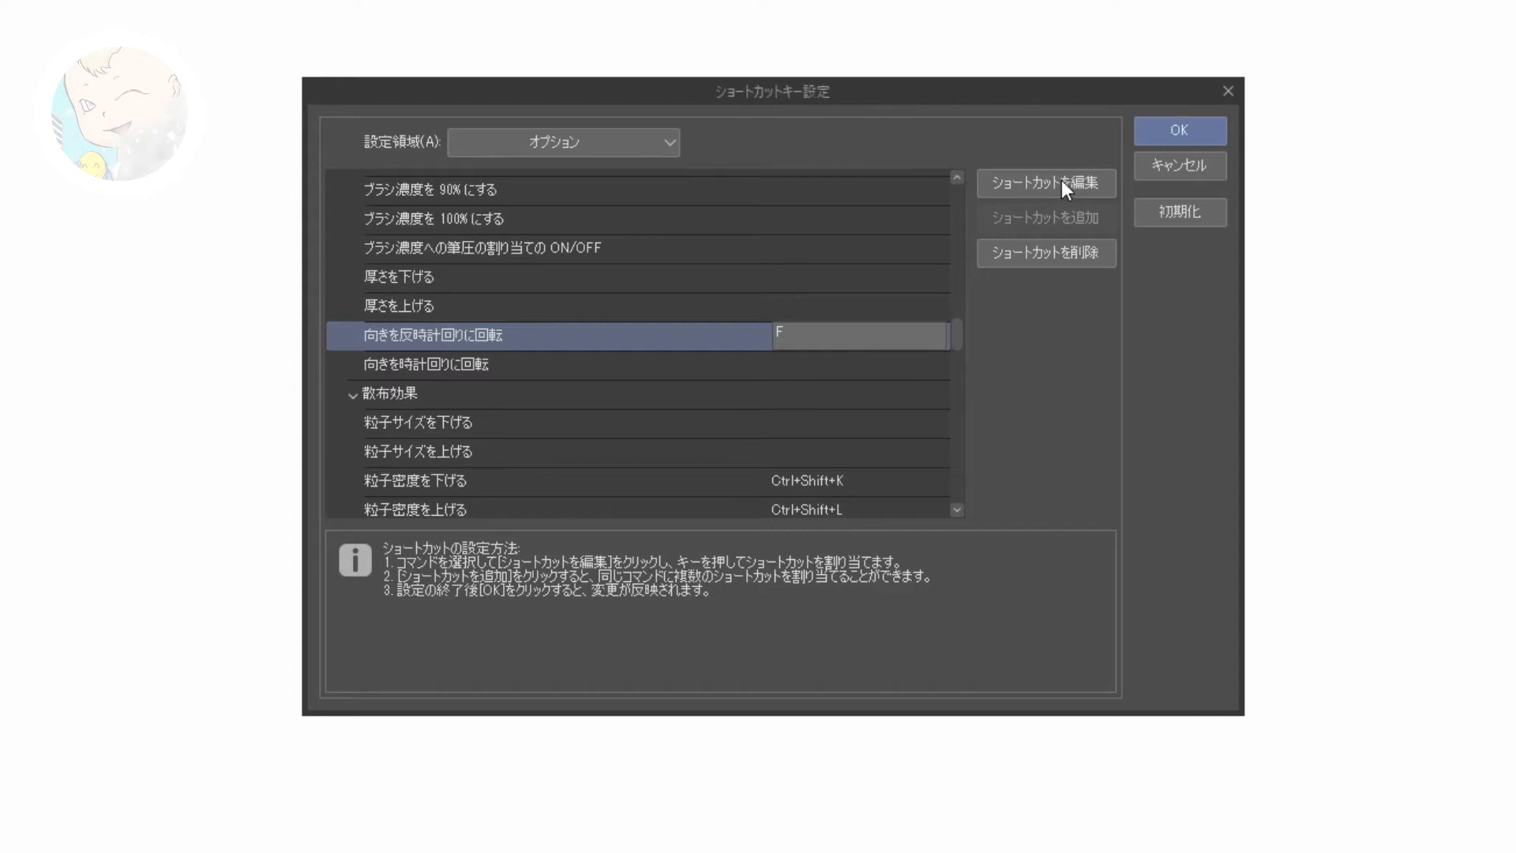
pyautogui.click(779, 334)
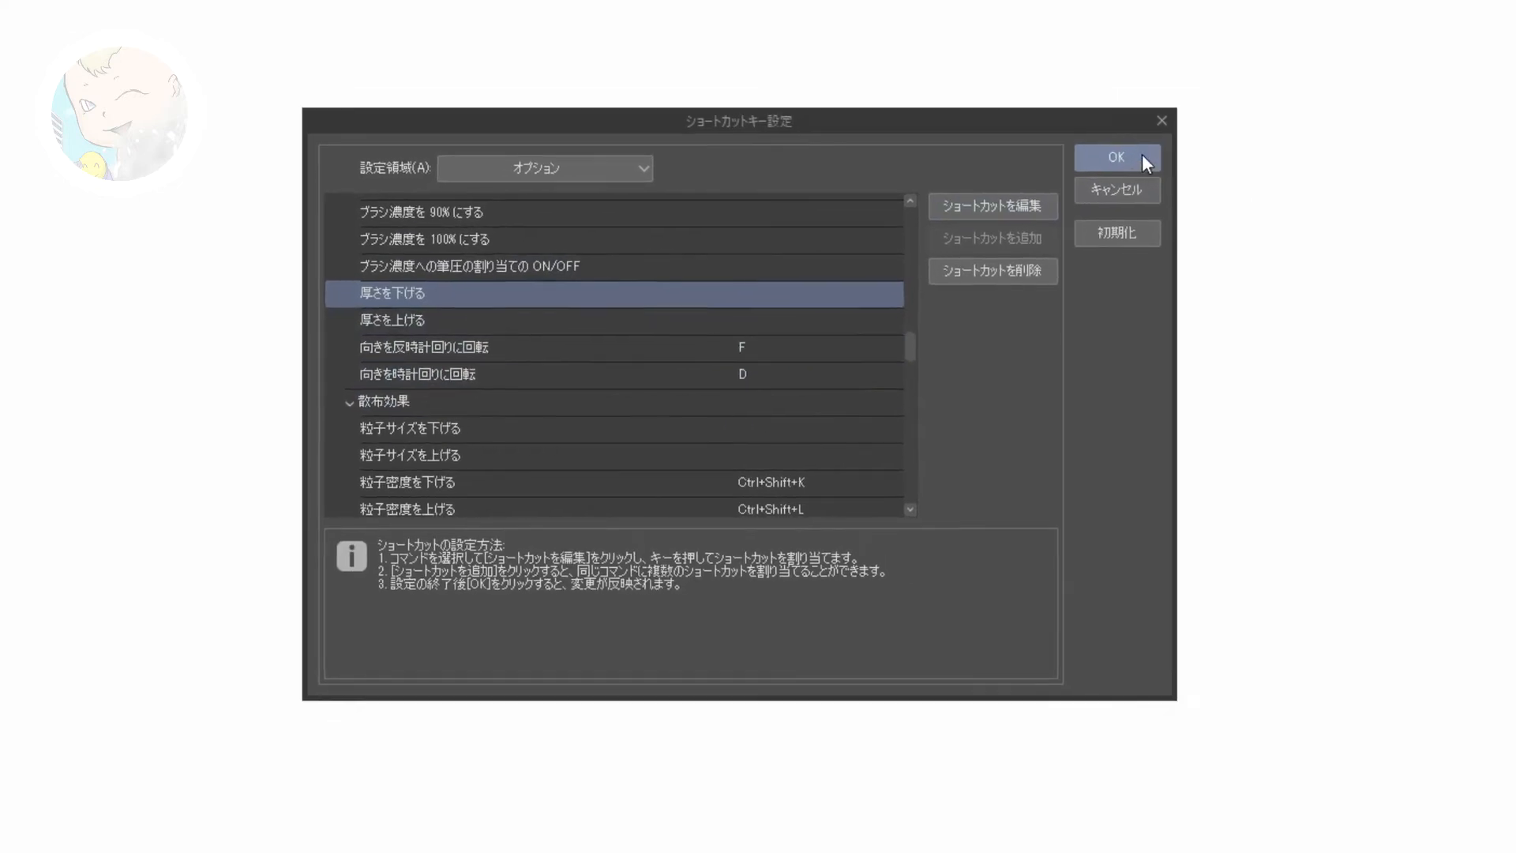
pyautogui.click(1092, 175)
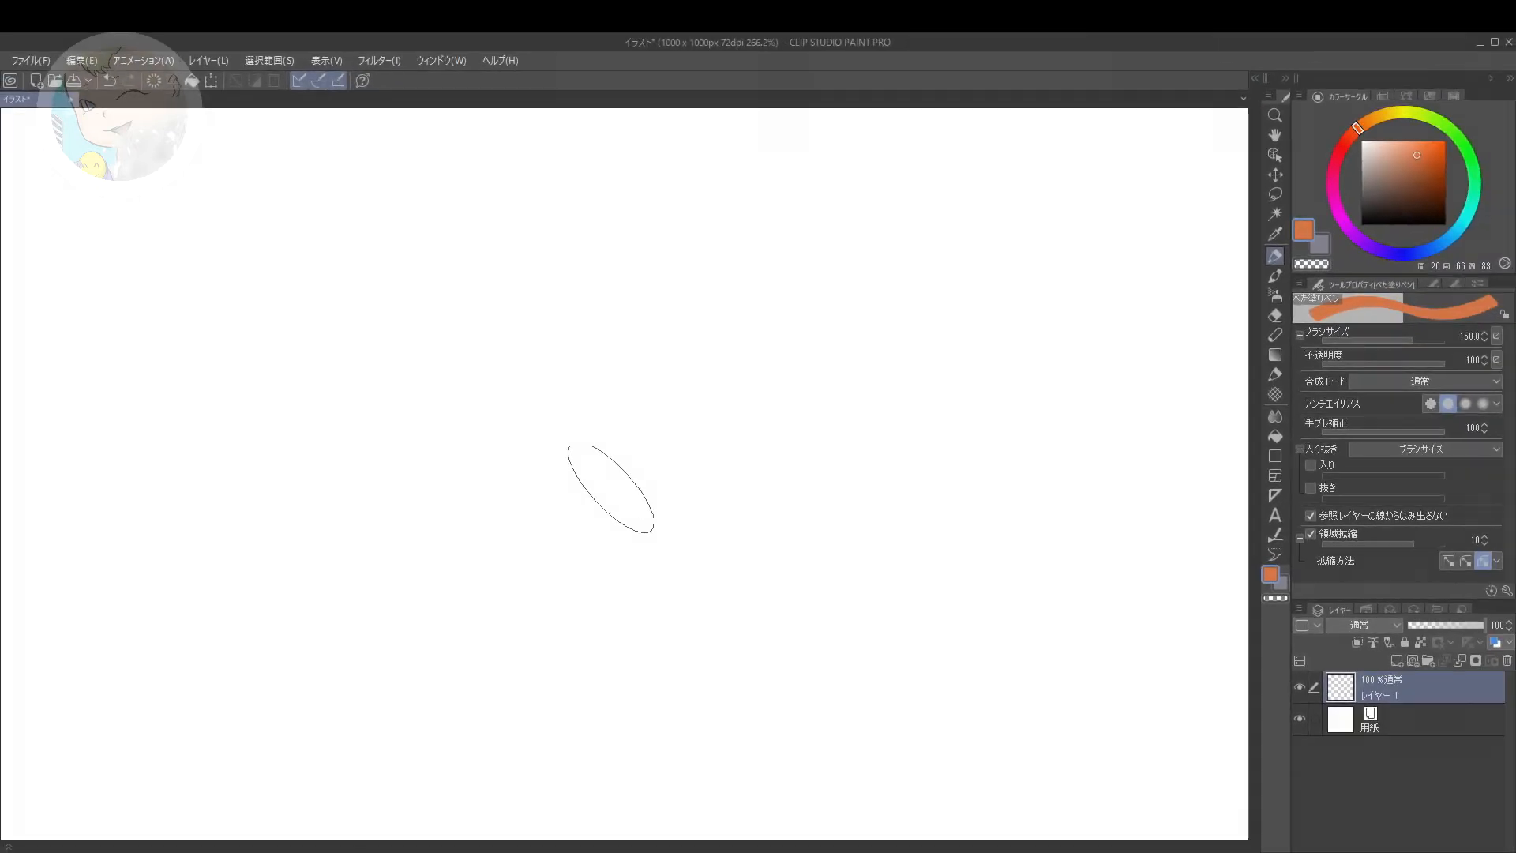
# Step: Rotate the brush tip clockwise and counterclockwise several times over the canvas to try out the new shortcuts
pyautogui.press('Right')
pyautogui.press('Right')
pyautogui.press('Right')
pyautogui.press('Left')
pyautogui.press('Left')
pyautogui.press('Left')
pyautogui.press('Left')
pyautogui.press('Left')
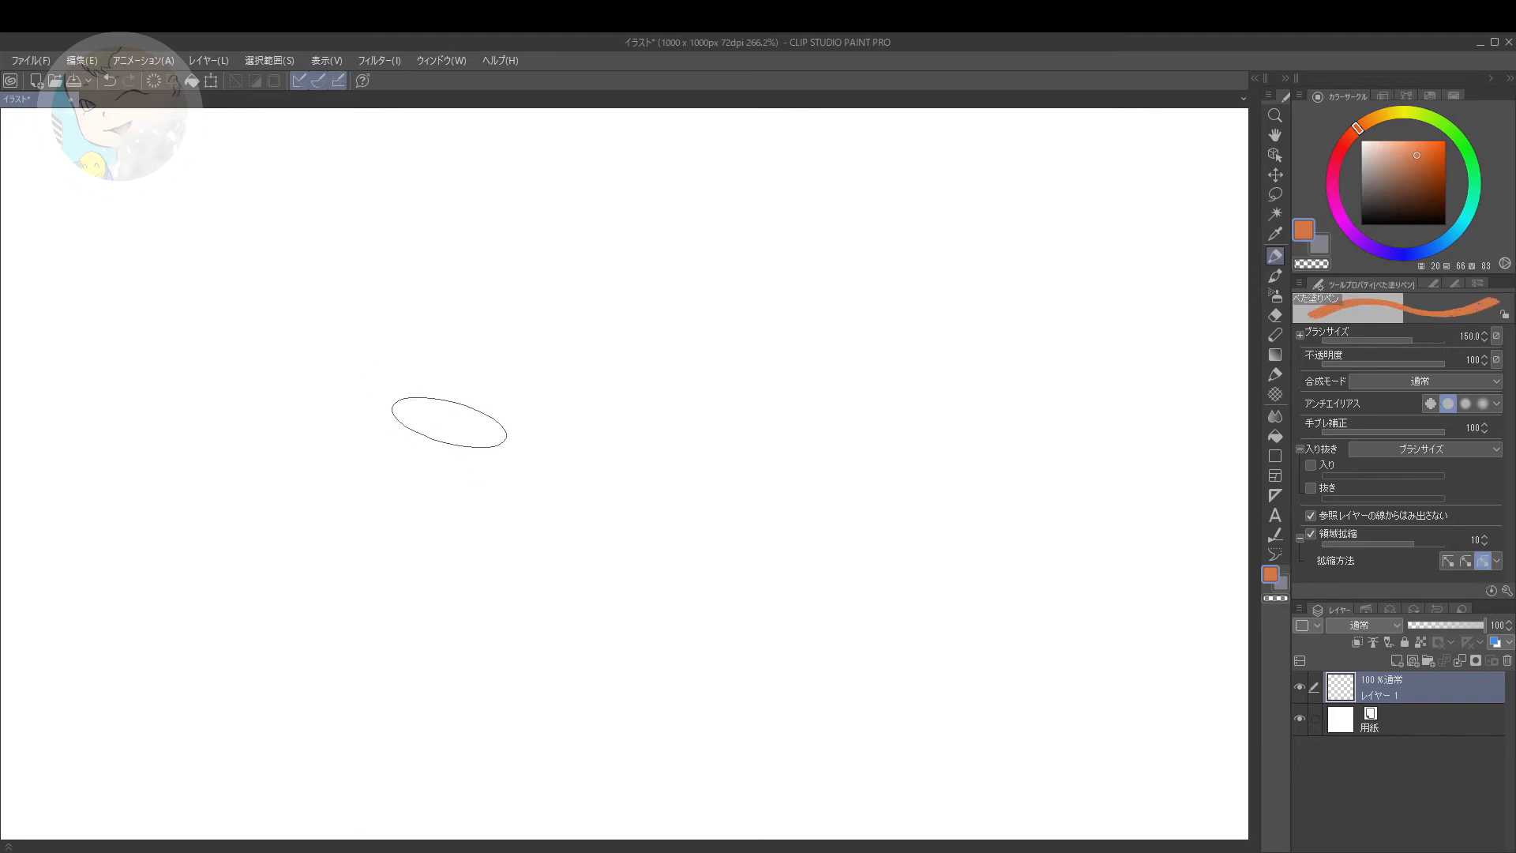
pyautogui.press('Right')
pyautogui.press('Right')
pyautogui.press('Right')
pyautogui.press('Right')
pyautogui.press('Right')
pyautogui.press('Left')
pyautogui.press('Left')
# Step: Paint a series of short downward strokes across the canvas, rotating the brush tip to different angles between the first ones
pyautogui.press('Left')
pyautogui.press('Left')
pyautogui.press('Left')
pyautogui.press('Left')
pyautogui.press('Right')
pyautogui.press('Right')
pyautogui.press('Right')
pyautogui.press('Right')
pyautogui.press('Right')
pyautogui.moveTo(461, 403); pyautogui.dragTo(463, 466)
pyautogui.press('Right')
pyautogui.press('Right')
pyautogui.press('Right')
pyautogui.press('Left')
pyautogui.press('Left')
pyautogui.press('Left')
pyautogui.press('Left')
pyautogui.press('Right')
pyautogui.press('Right')
pyautogui.press('Right')
pyautogui.moveTo(594, 391); pyautogui.dragTo(566, 464)
pyautogui.press('Left')
pyautogui.press('Left')
pyautogui.press('Left')
pyautogui.press('Left')
pyautogui.moveTo(722, 390); pyautogui.dragTo(721, 462)
pyautogui.moveTo(646, 317); pyautogui.dragTo(657, 385)
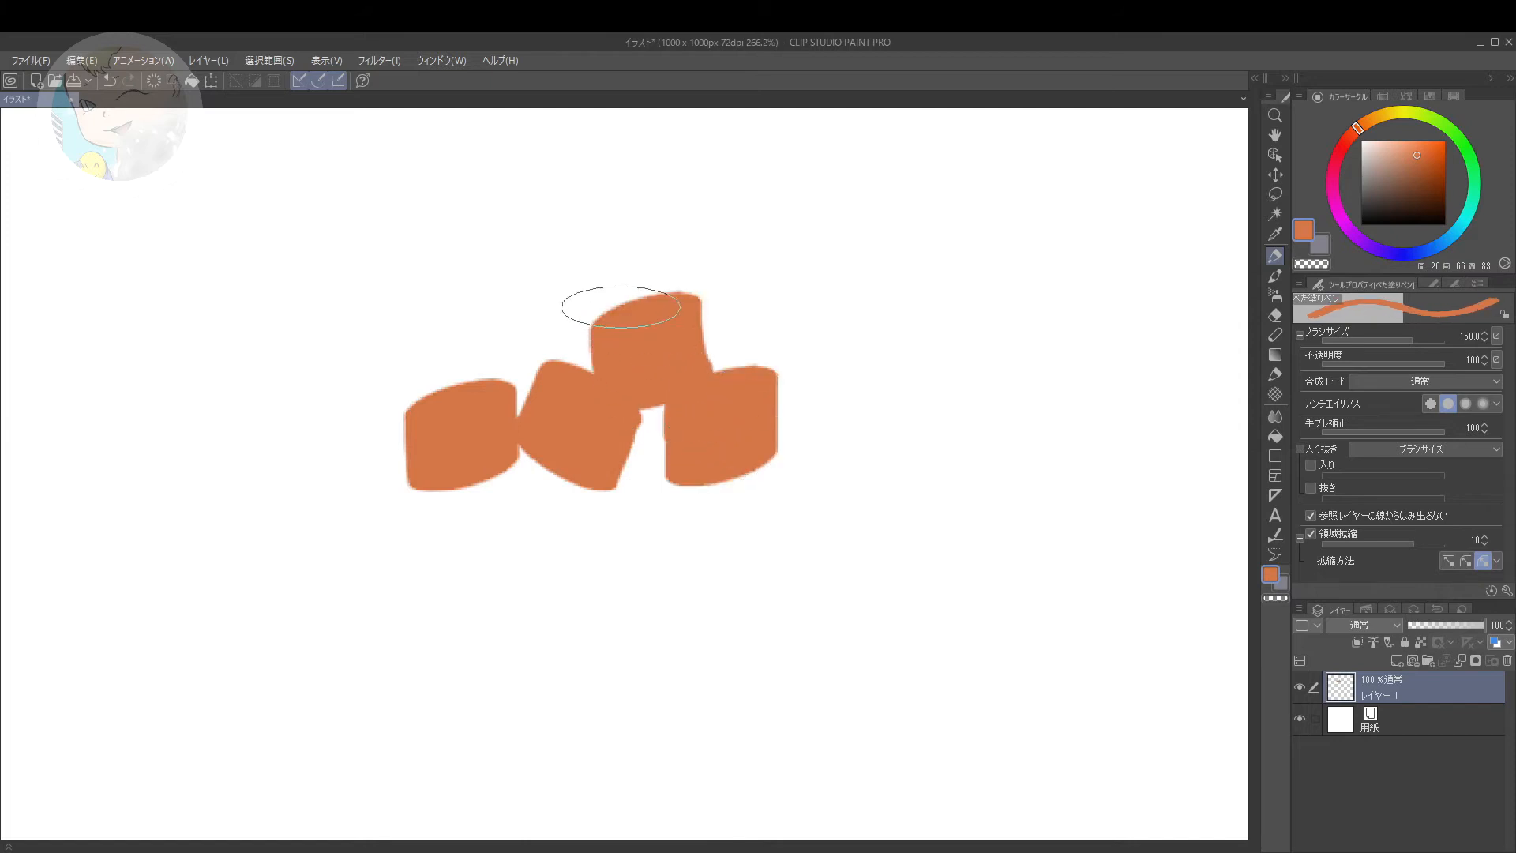
pyautogui.moveTo(548, 294); pyautogui.dragTo(520, 342)
pyautogui.moveTo(518, 288); pyautogui.dragTo(477, 359)
pyautogui.moveTo(441, 333); pyautogui.dragTo(419, 406)
pyautogui.moveTo(410, 344); pyautogui.dragTo(389, 416)
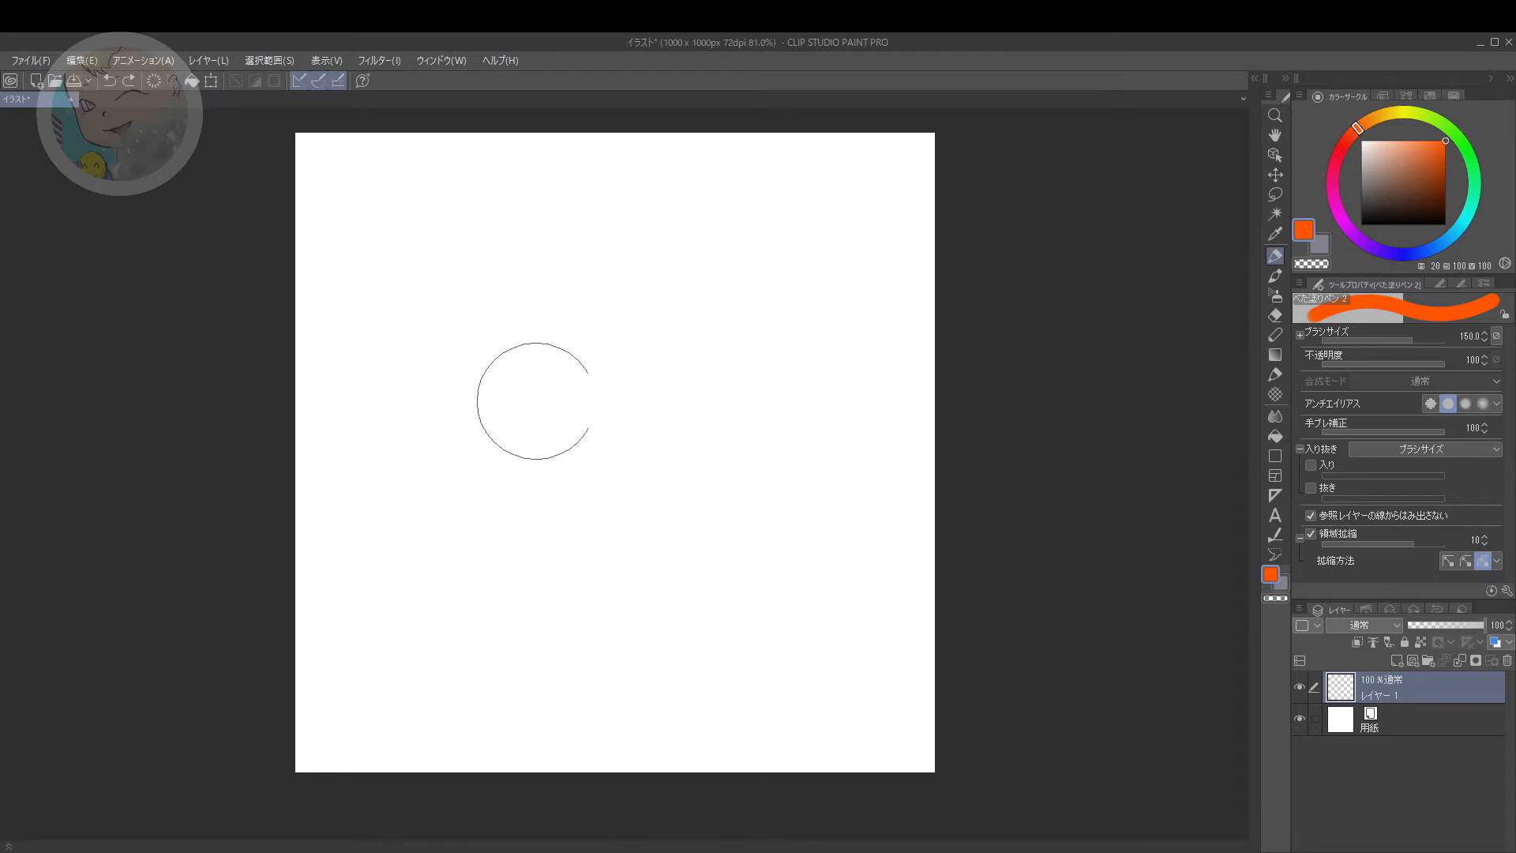
# Step: Paint a solid orange patch near the canvas centre with べた塗りペン 2 and clear the layer's content
pyautogui.moveTo(544, 351)
pyautogui.mouseDown()
pyautogui.moveTo(538, 448)
pyautogui.moveTo(570, 358)
pyautogui.moveTo(550, 354)
pyautogui.moveTo(644, 356)
pyautogui.moveTo(626, 451)
pyautogui.moveTo(626, 423)
pyautogui.moveTo(576, 423)
pyautogui.moveTo(603, 439)
pyautogui.moveTo(587, 445)
pyautogui.moveTo(641, 431)
pyautogui.moveTo(640, 378)
pyautogui.moveTo(629, 461)
pyautogui.moveTo(632, 438)
pyautogui.moveTo(566, 444)
pyautogui.moveTo(670, 436)
pyautogui.mouseUp()
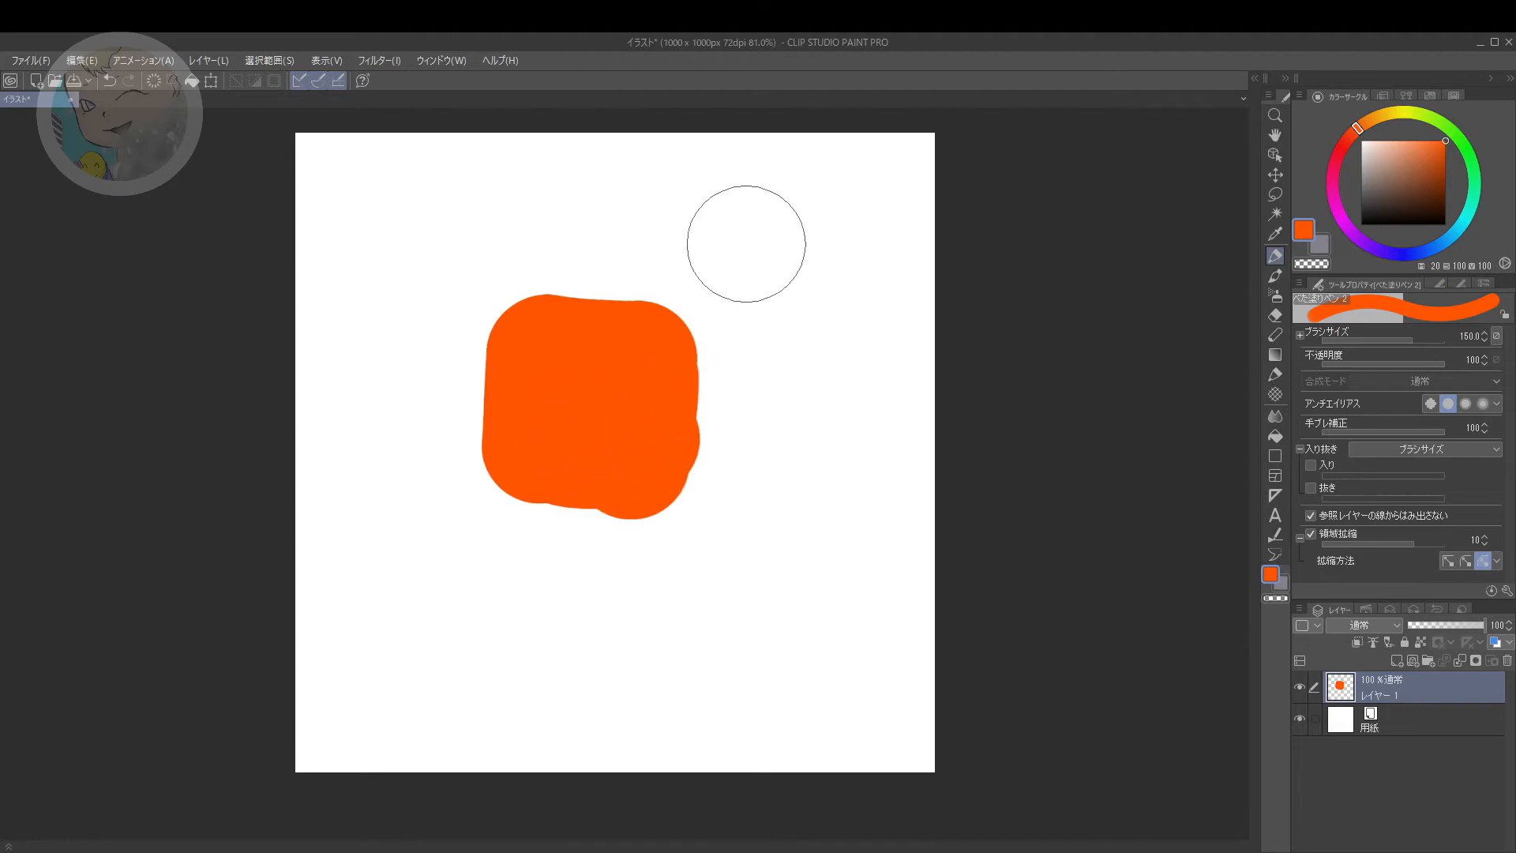
pyautogui.press('Delete')
pyautogui.moveTo(591, 445)
pyautogui.mouseDown()
pyautogui.moveTo(616, 457)
pyautogui.moveTo(606, 445)
pyautogui.mouseUp()
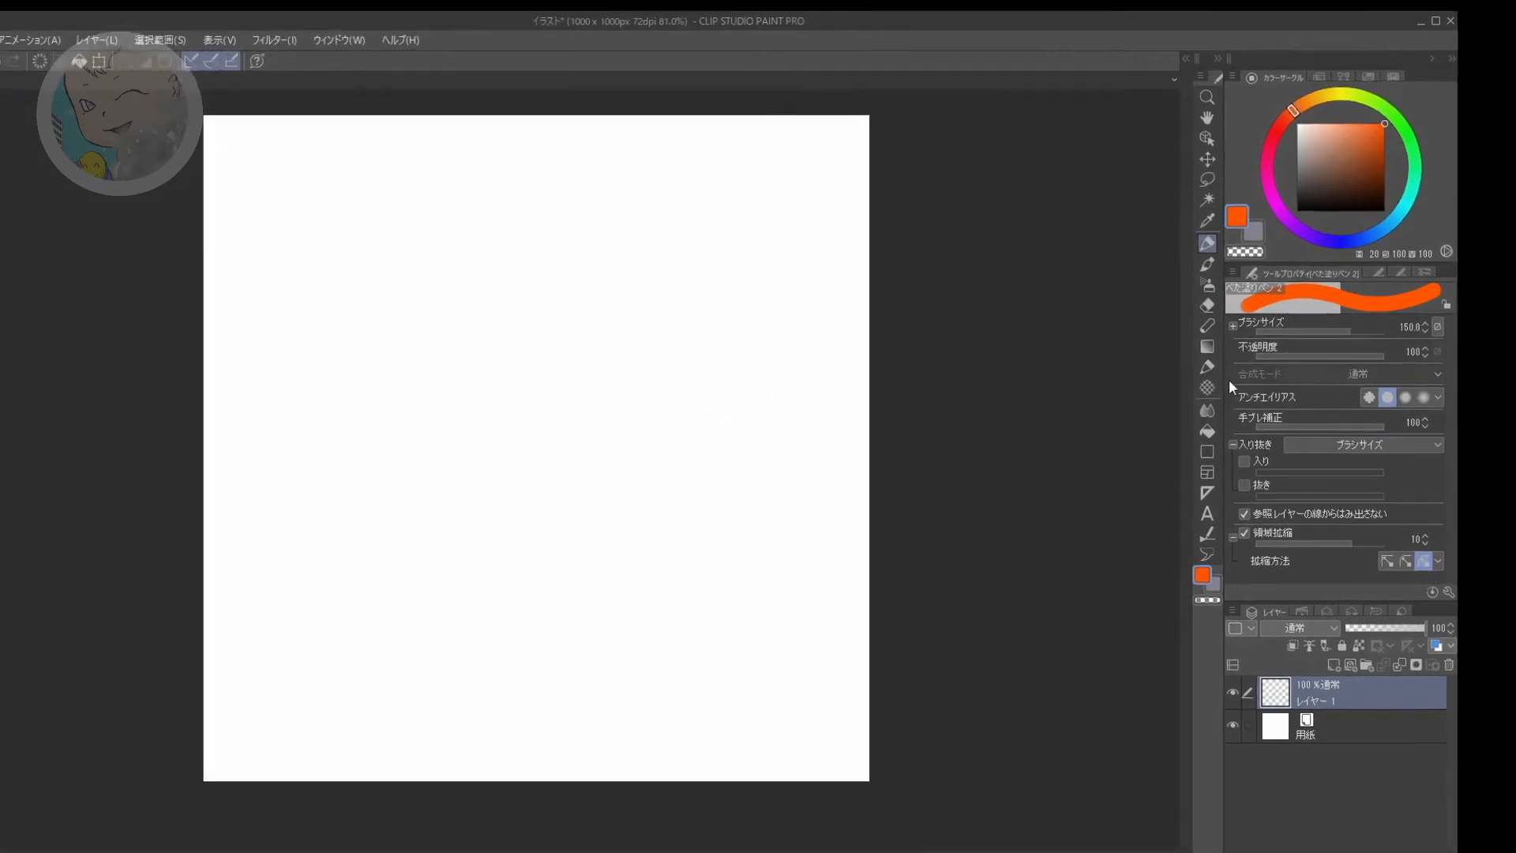
# Step: Draw an orange rectangle outline, wider than tall, around the middle of the canvas with the Rectangle tool (長方形)
pyautogui.click(1206, 451)
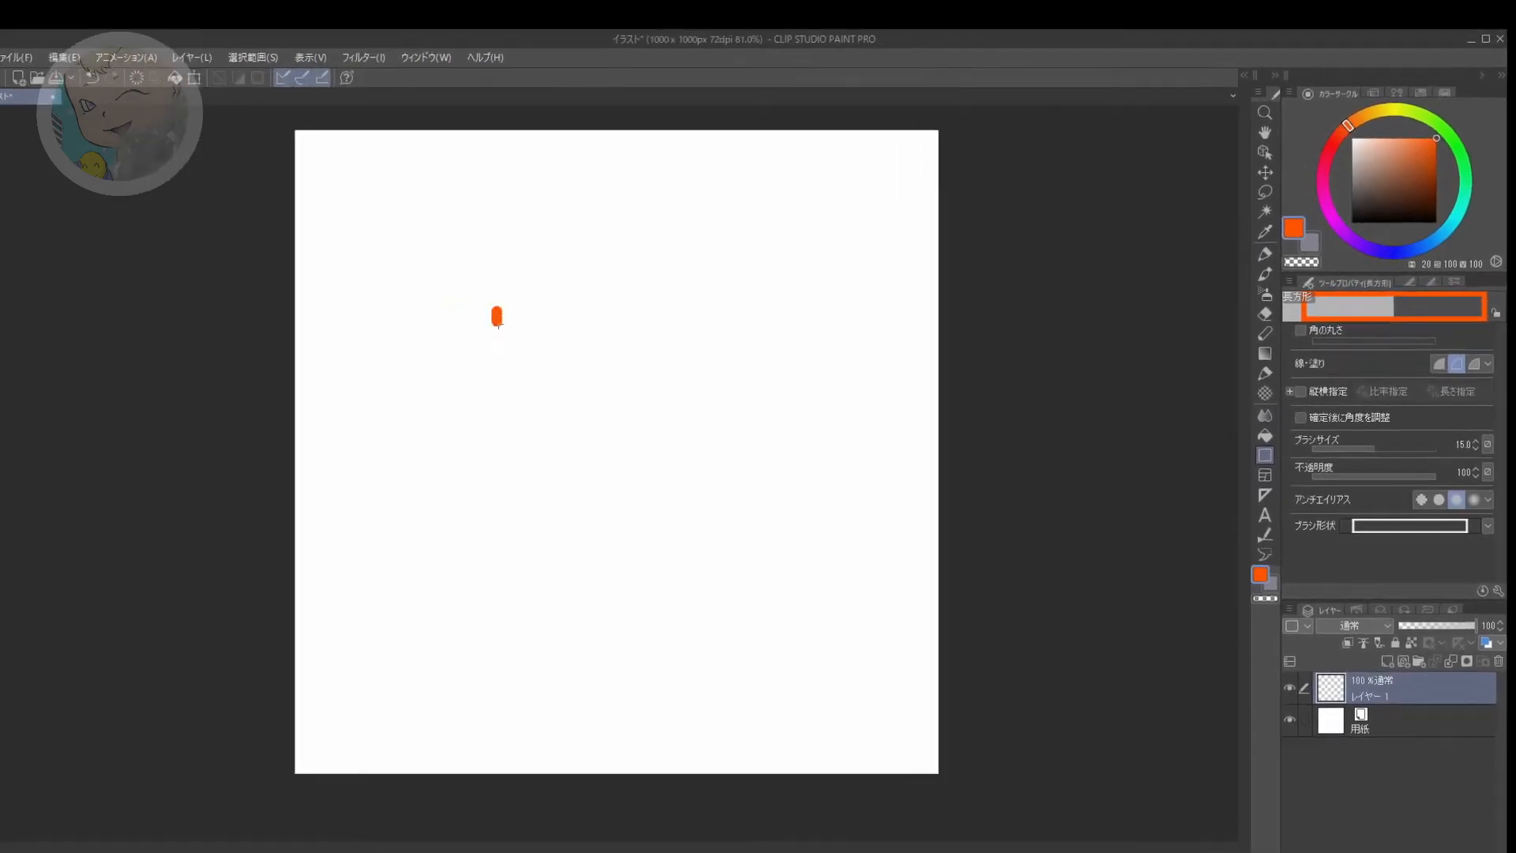
pyautogui.moveTo(498, 324); pyautogui.dragTo(749, 514)
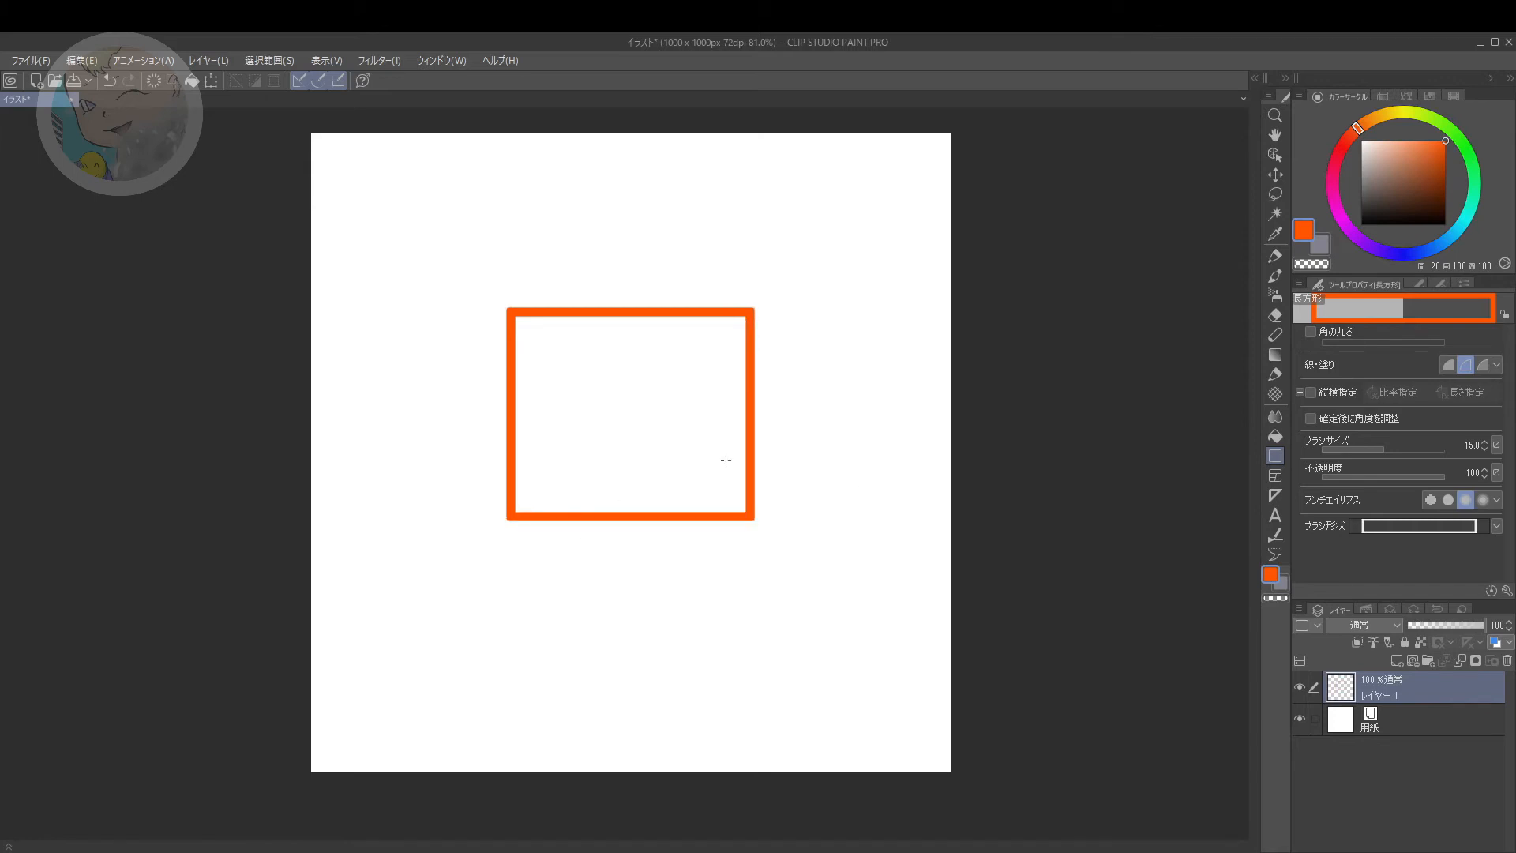
pyautogui.moveTo(699, 567); pyautogui.dragTo(670, 553)
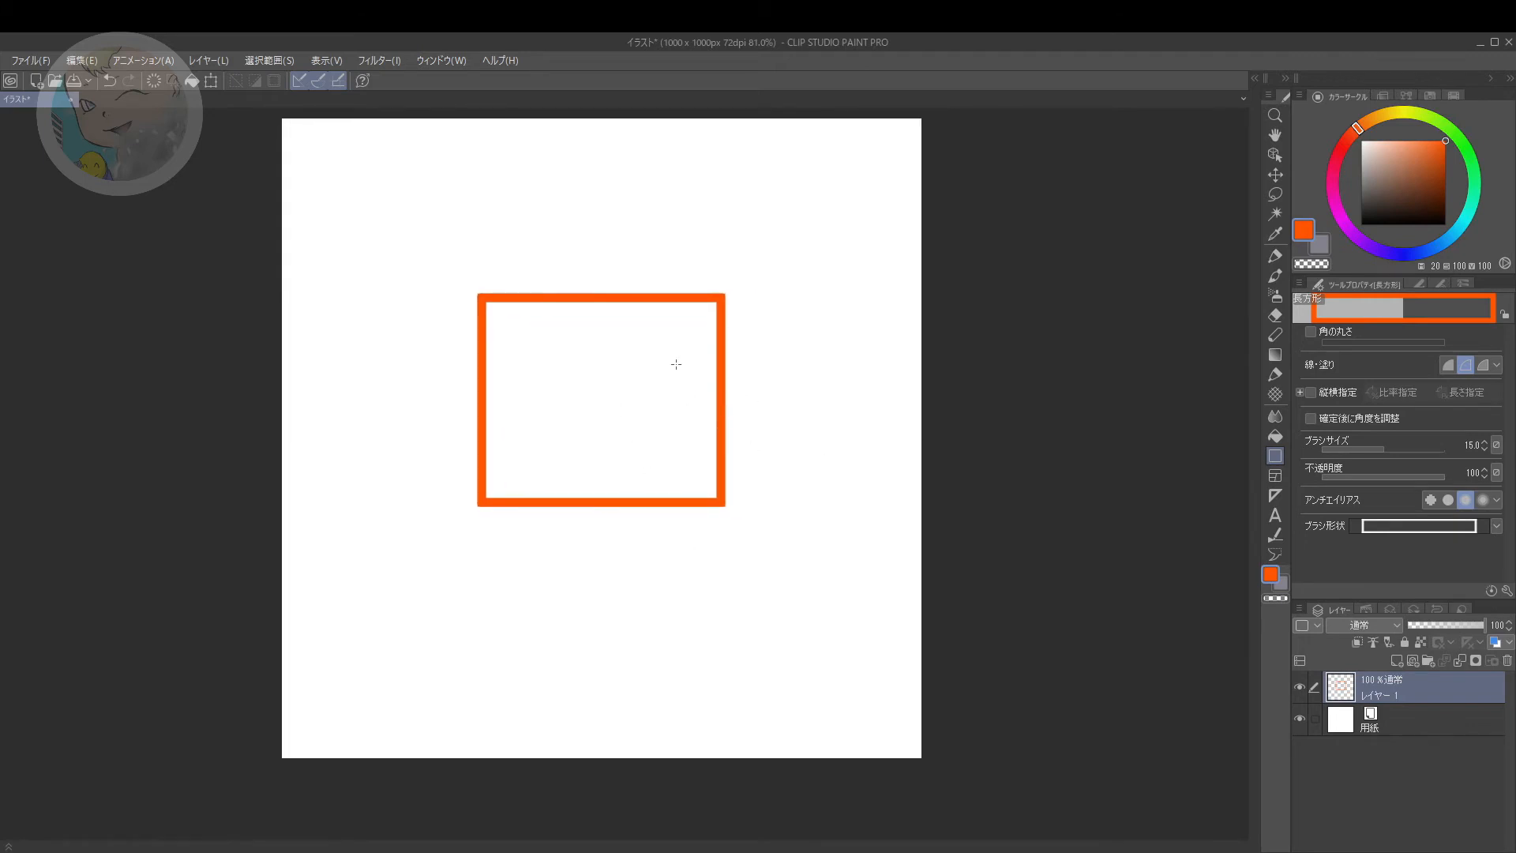
# Step: Draw two upright rectangles, one beside and one overlapping the central rectangle, and undo both
pyautogui.moveTo(768, 282); pyautogui.dragTo(852, 432)
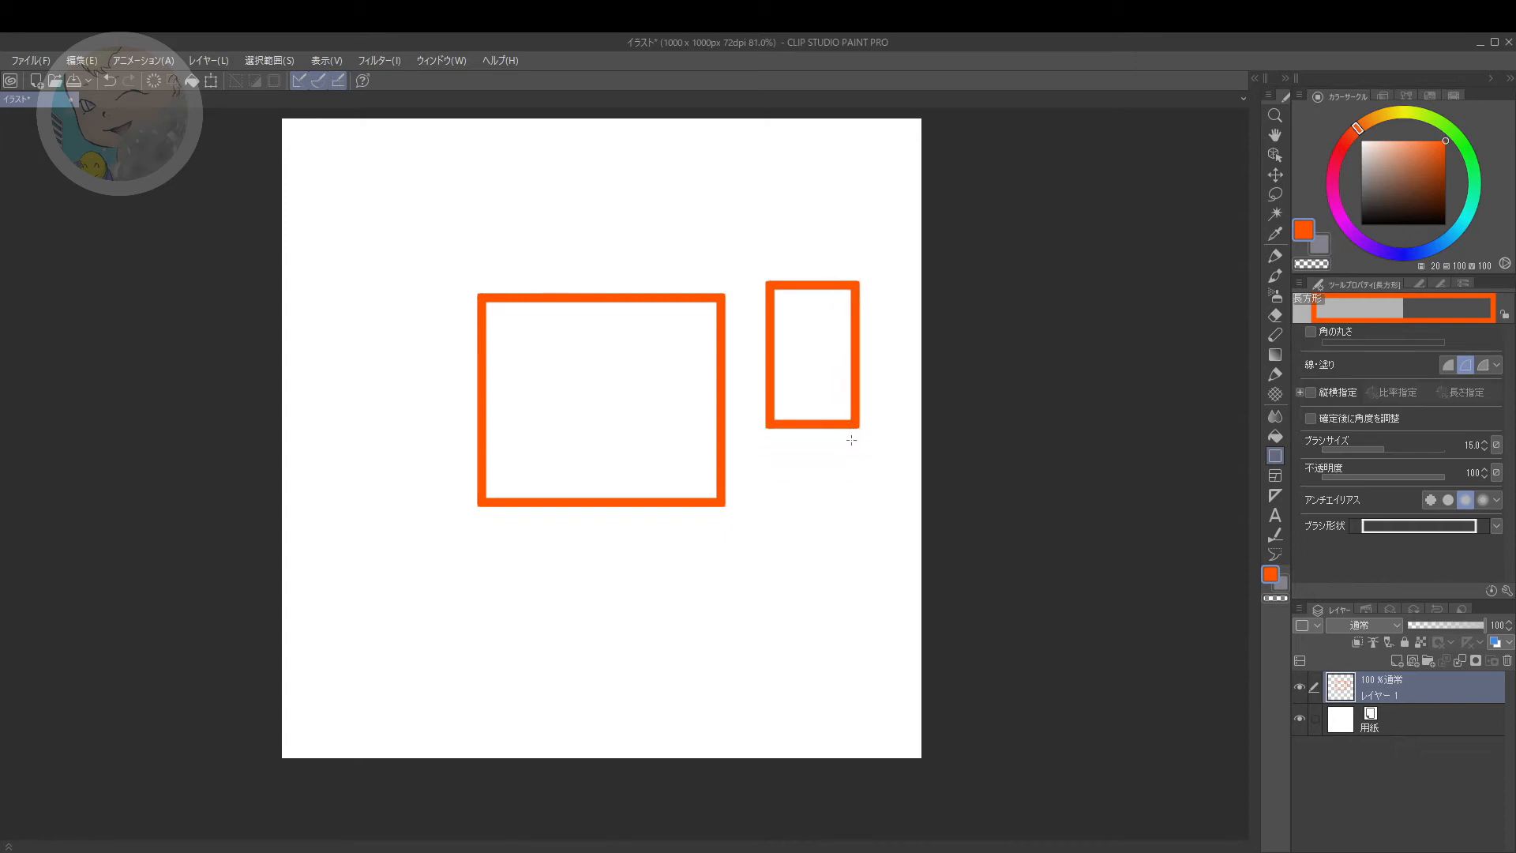
pyautogui.moveTo(391, 405); pyautogui.dragTo(537, 608)
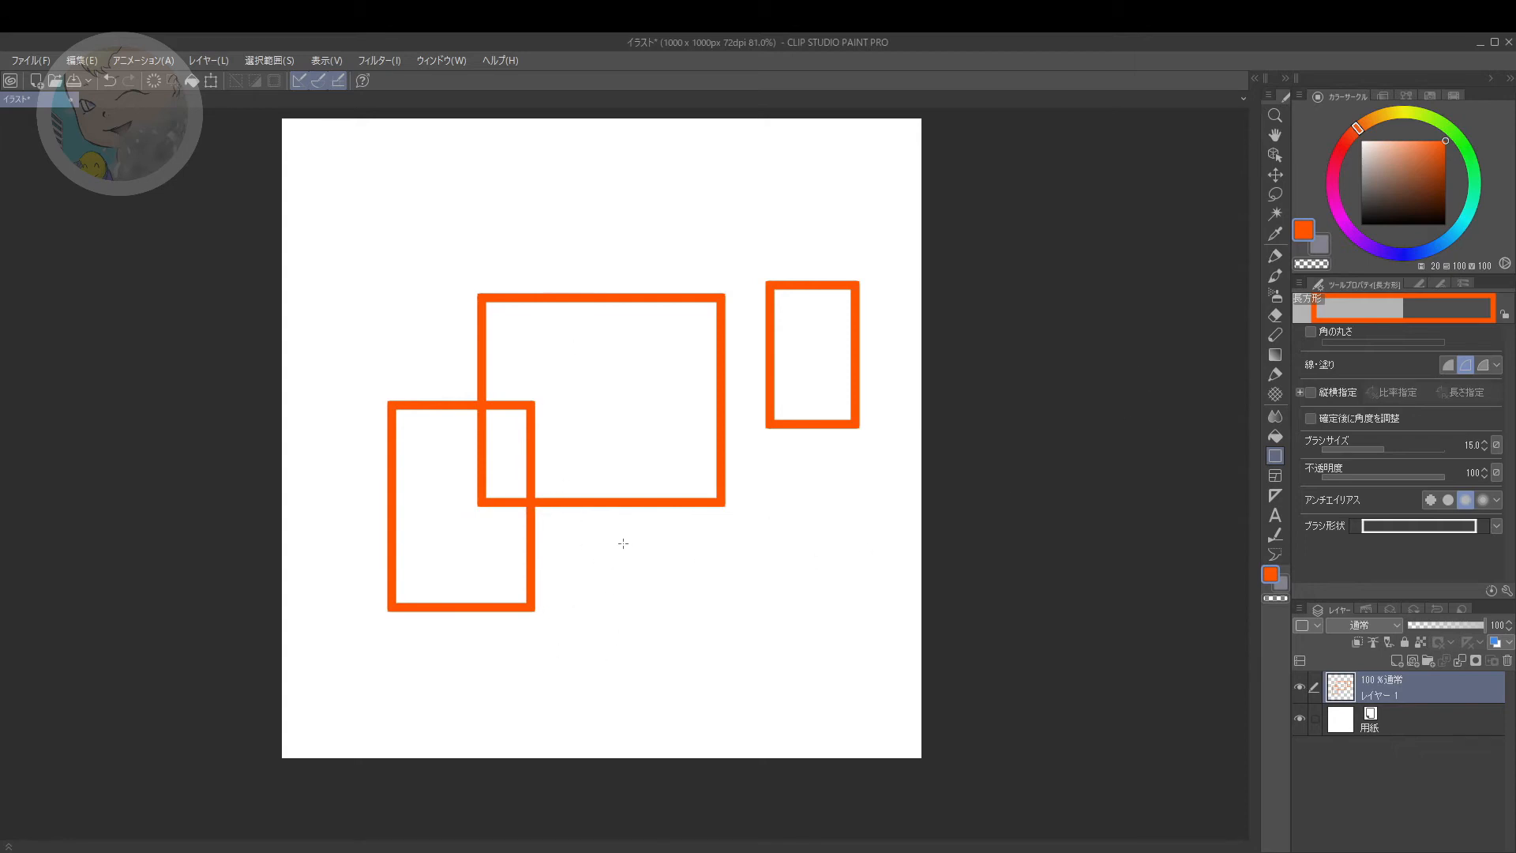
pyautogui.hotkey('ctrl', 'z')
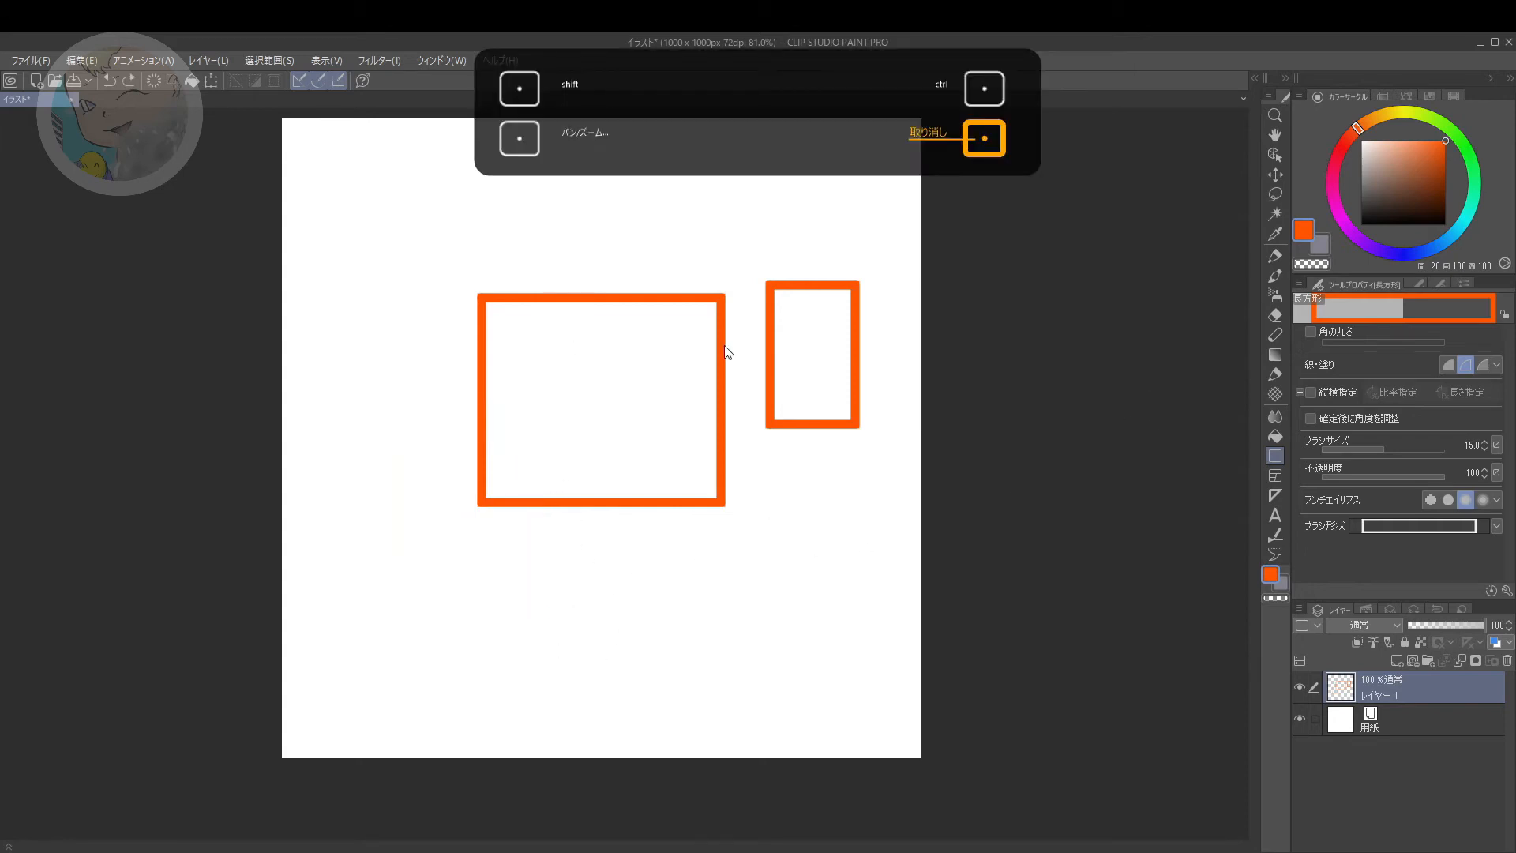
pyautogui.hotkey('ctrl', 'z')
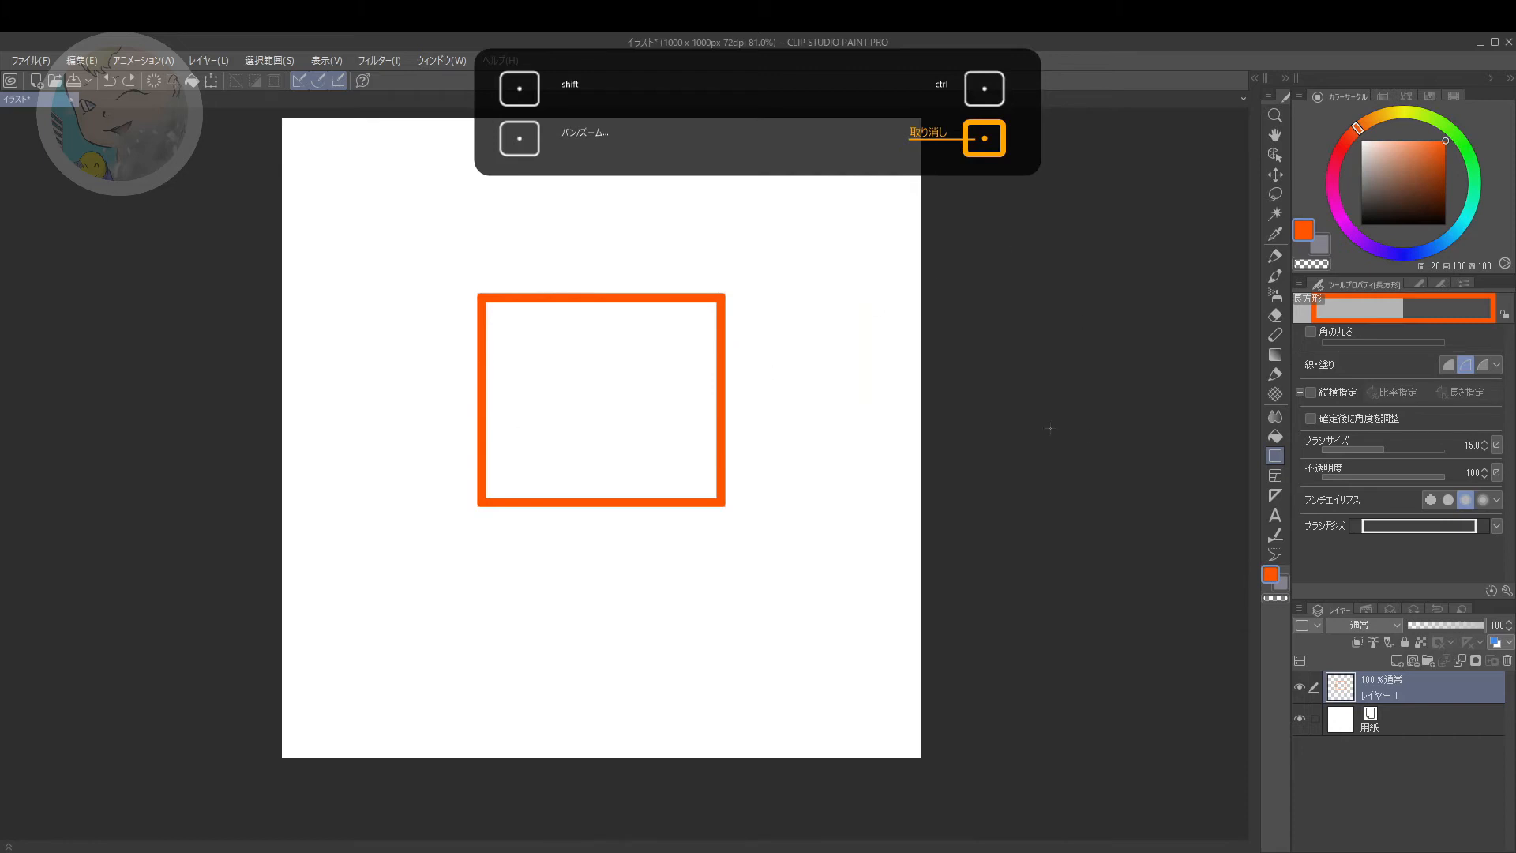
# Step: Fill the inside of the central rectangle outline with orange using the Fill tool (編集レイヤーのみ参照)
pyautogui.click(1276, 436)
pyautogui.click(602, 395)
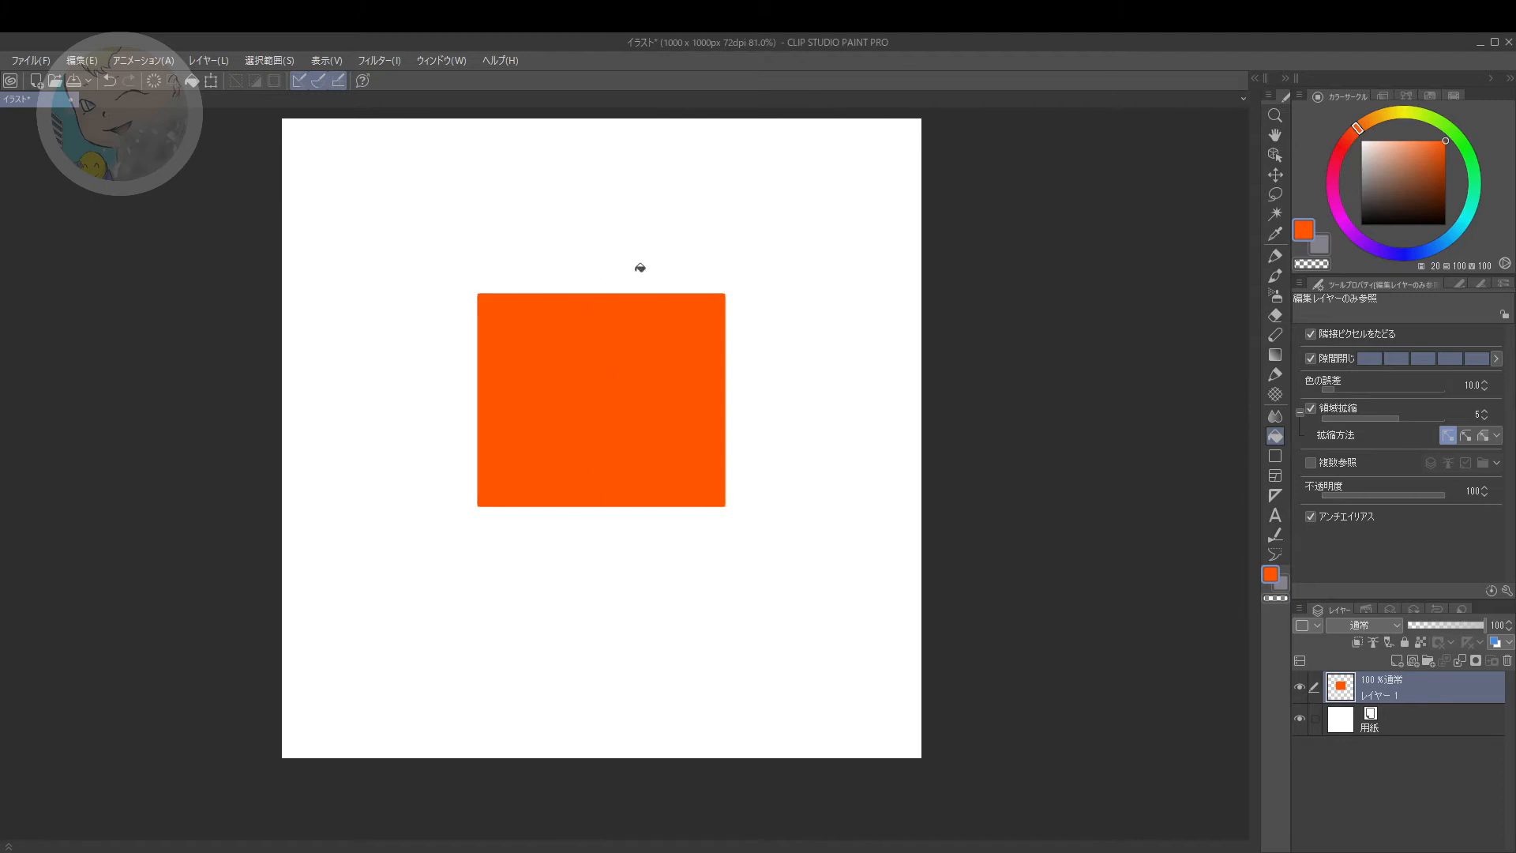
pyautogui.moveTo(654, 230); pyautogui.dragTo(636, 247)
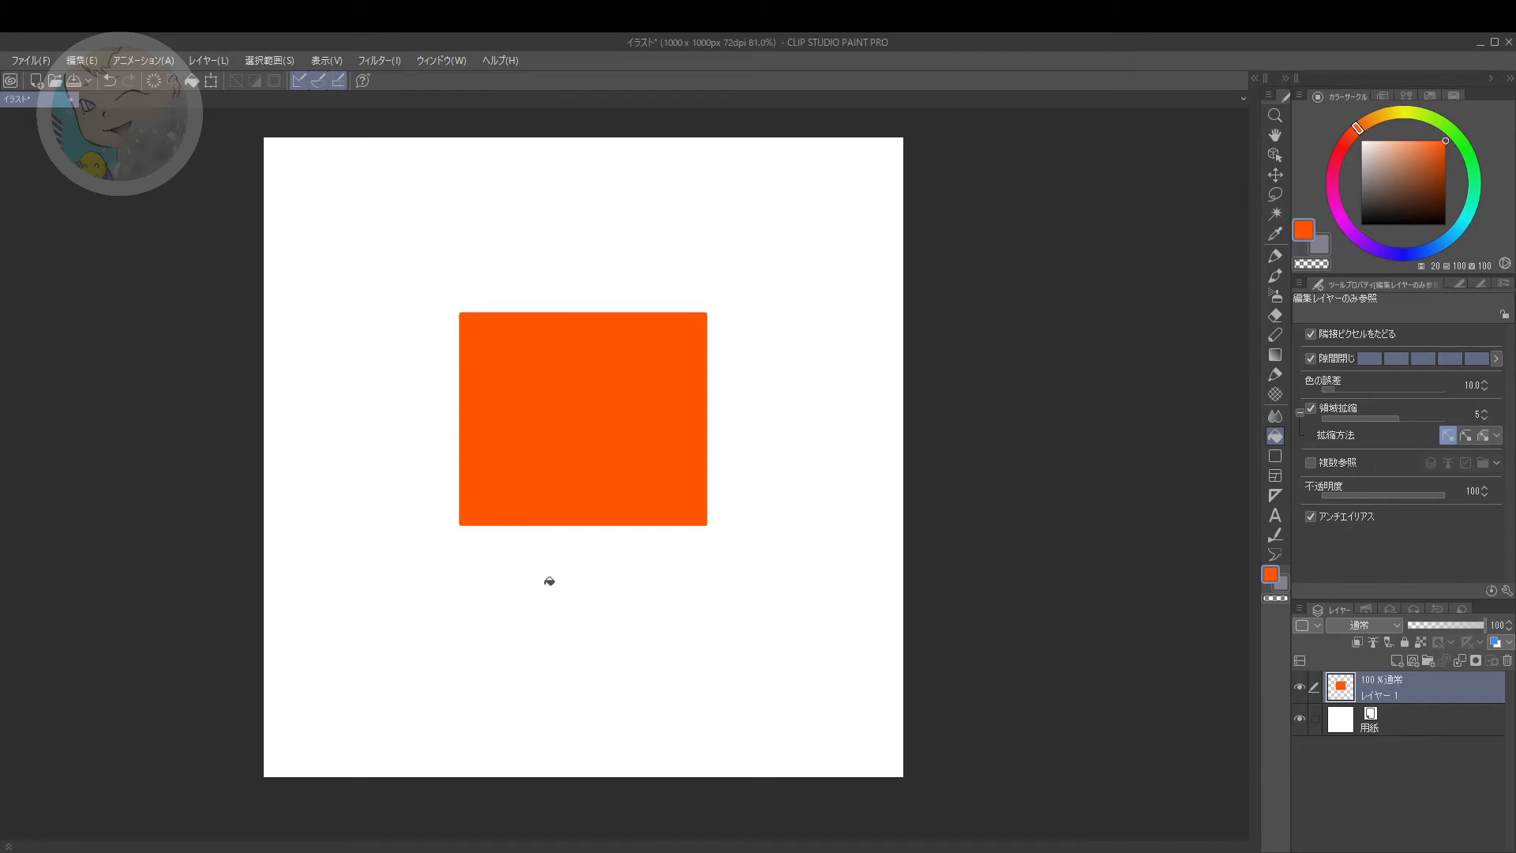
pyautogui.moveTo(485, 528); pyautogui.dragTo(488, 527)
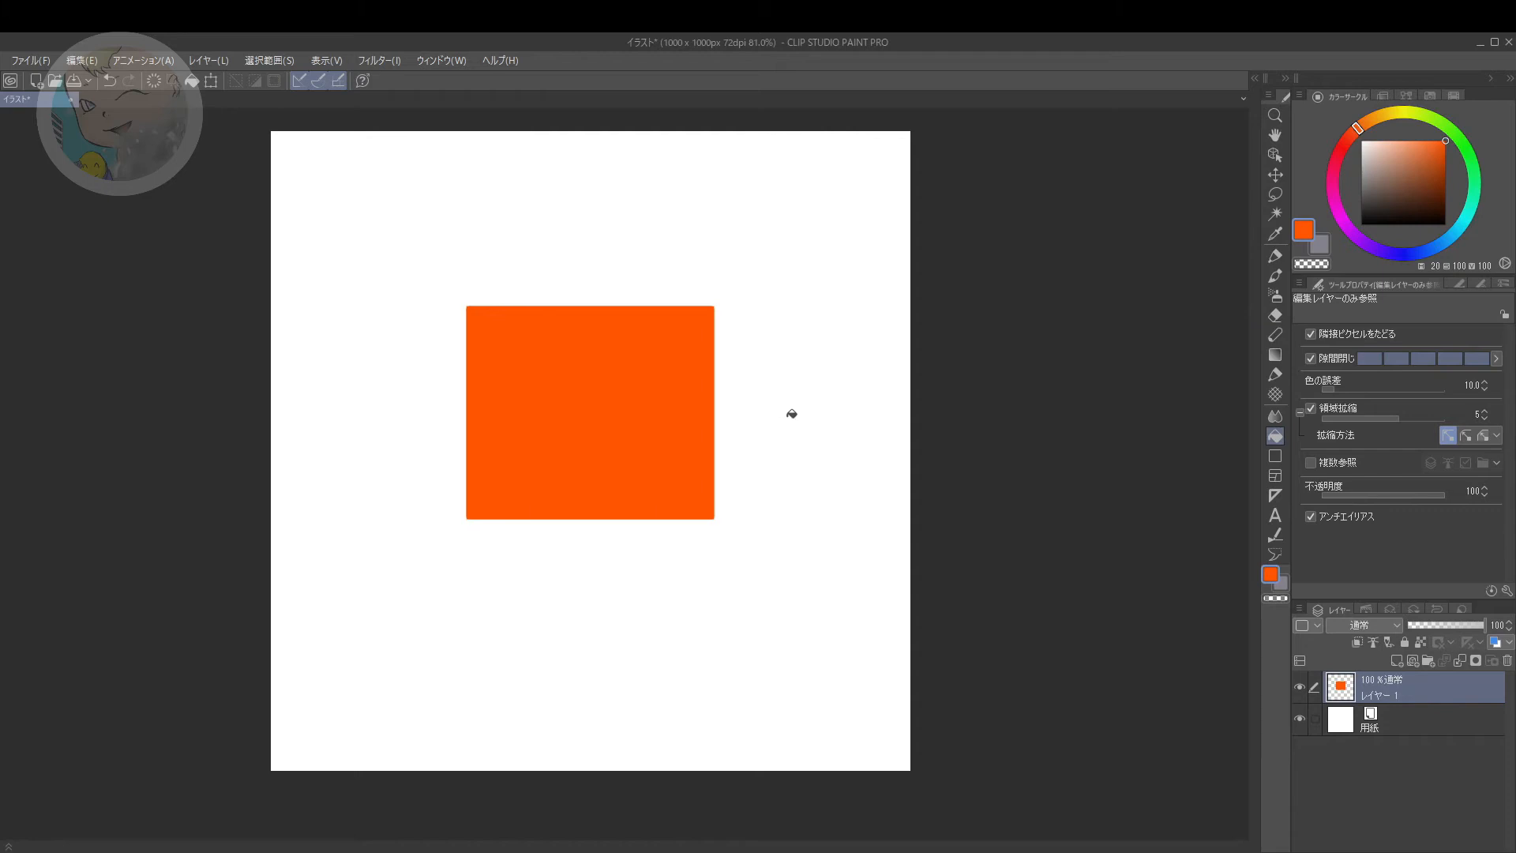
pyautogui.moveTo(371, 367); pyautogui.dragTo(399, 355)
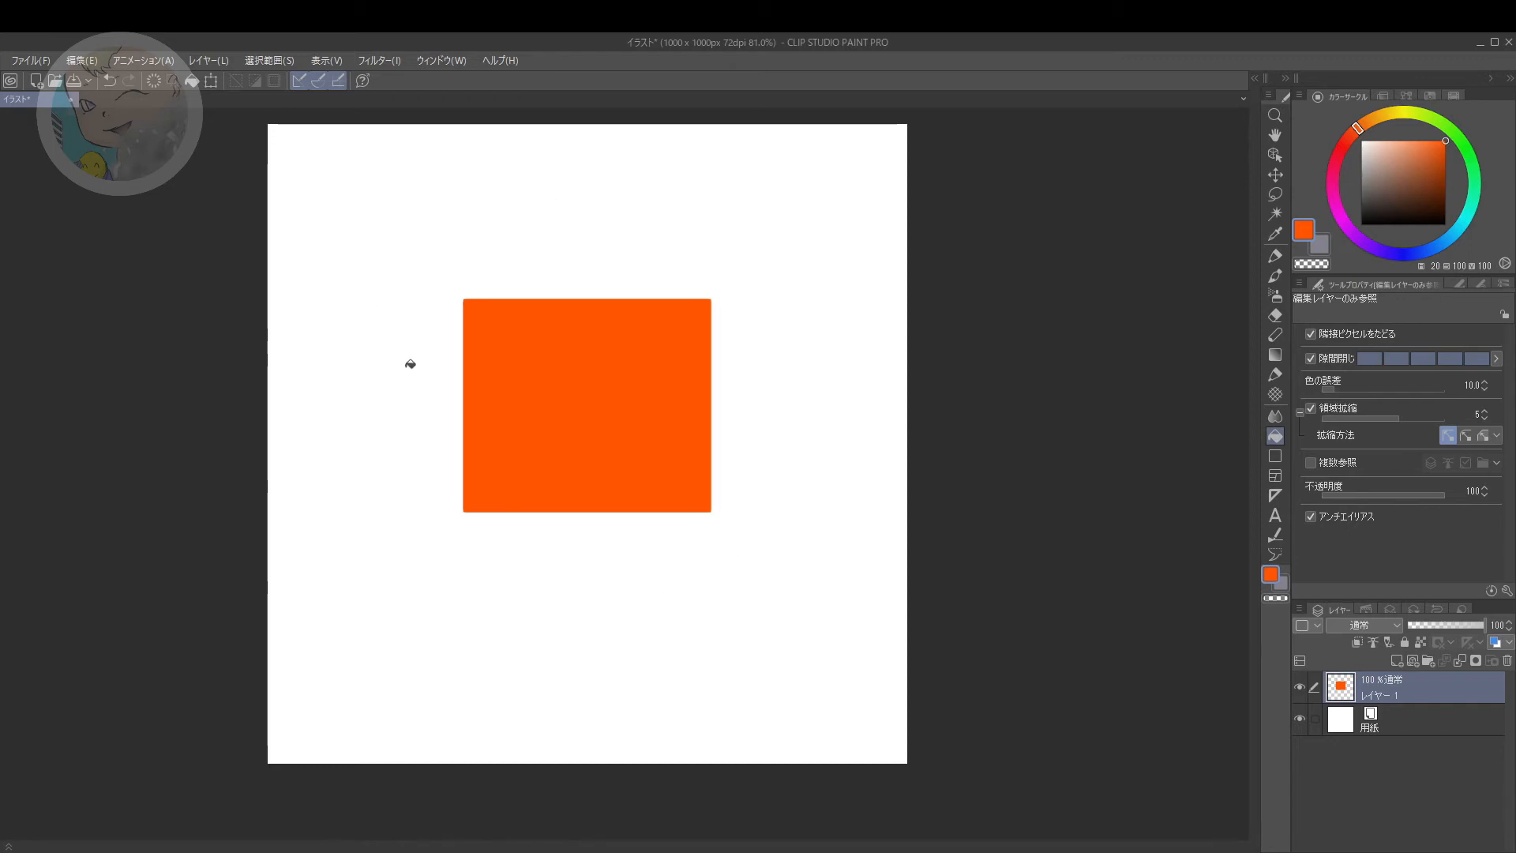
pyautogui.moveTo(396, 356); pyautogui.dragTo(406, 372)
pyautogui.moveTo(382, 426); pyautogui.dragTo(389, 414)
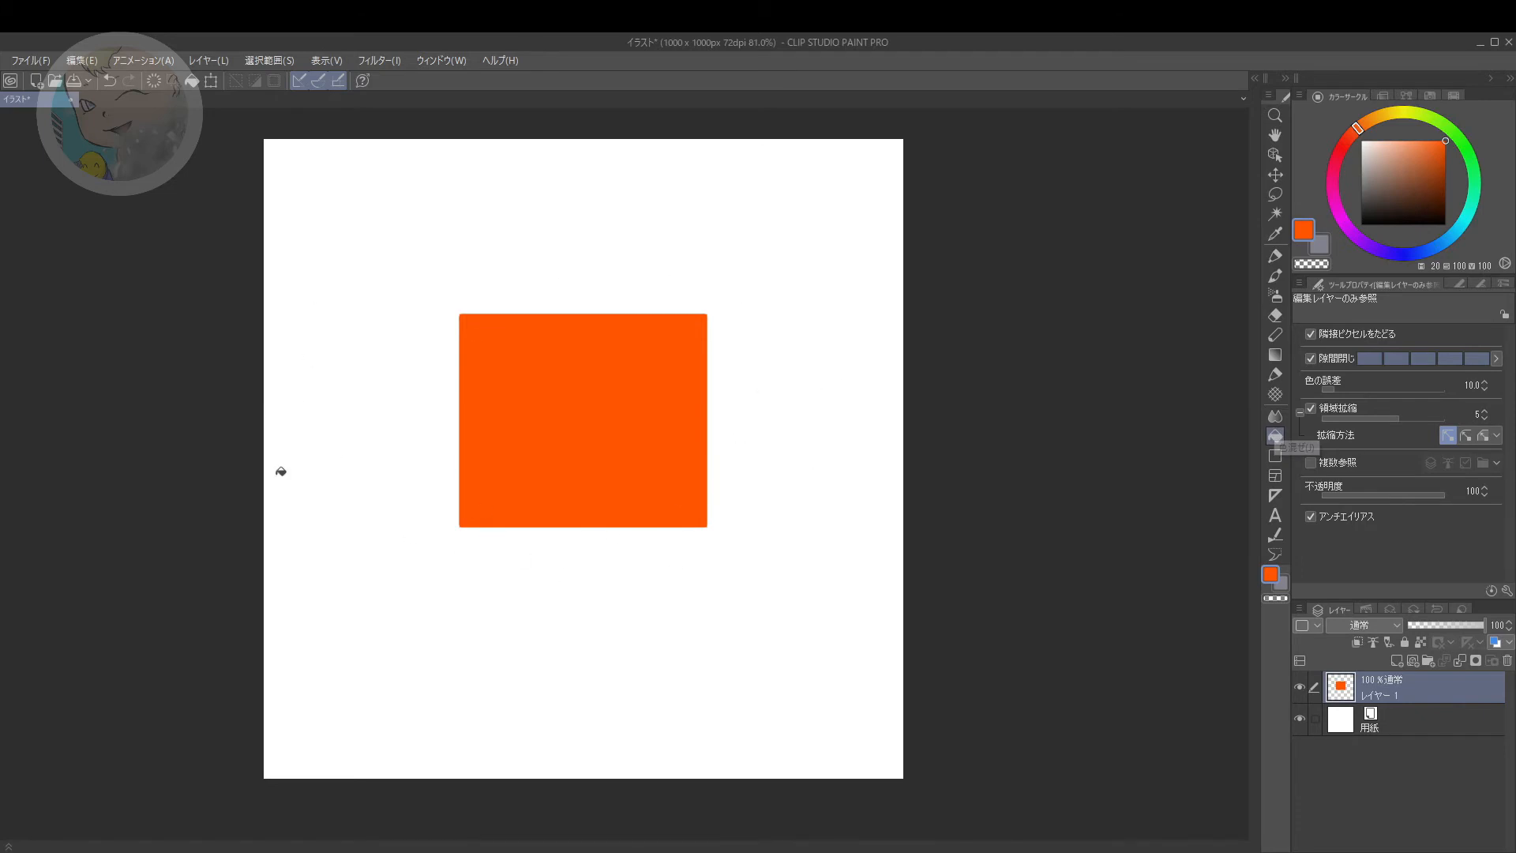
# Step: Start registering the orange rectangle as an image material named テスト四角 and enable its use as a brush tip shape (ブラシ先端形状として使用)
pyautogui.click(86, 66)
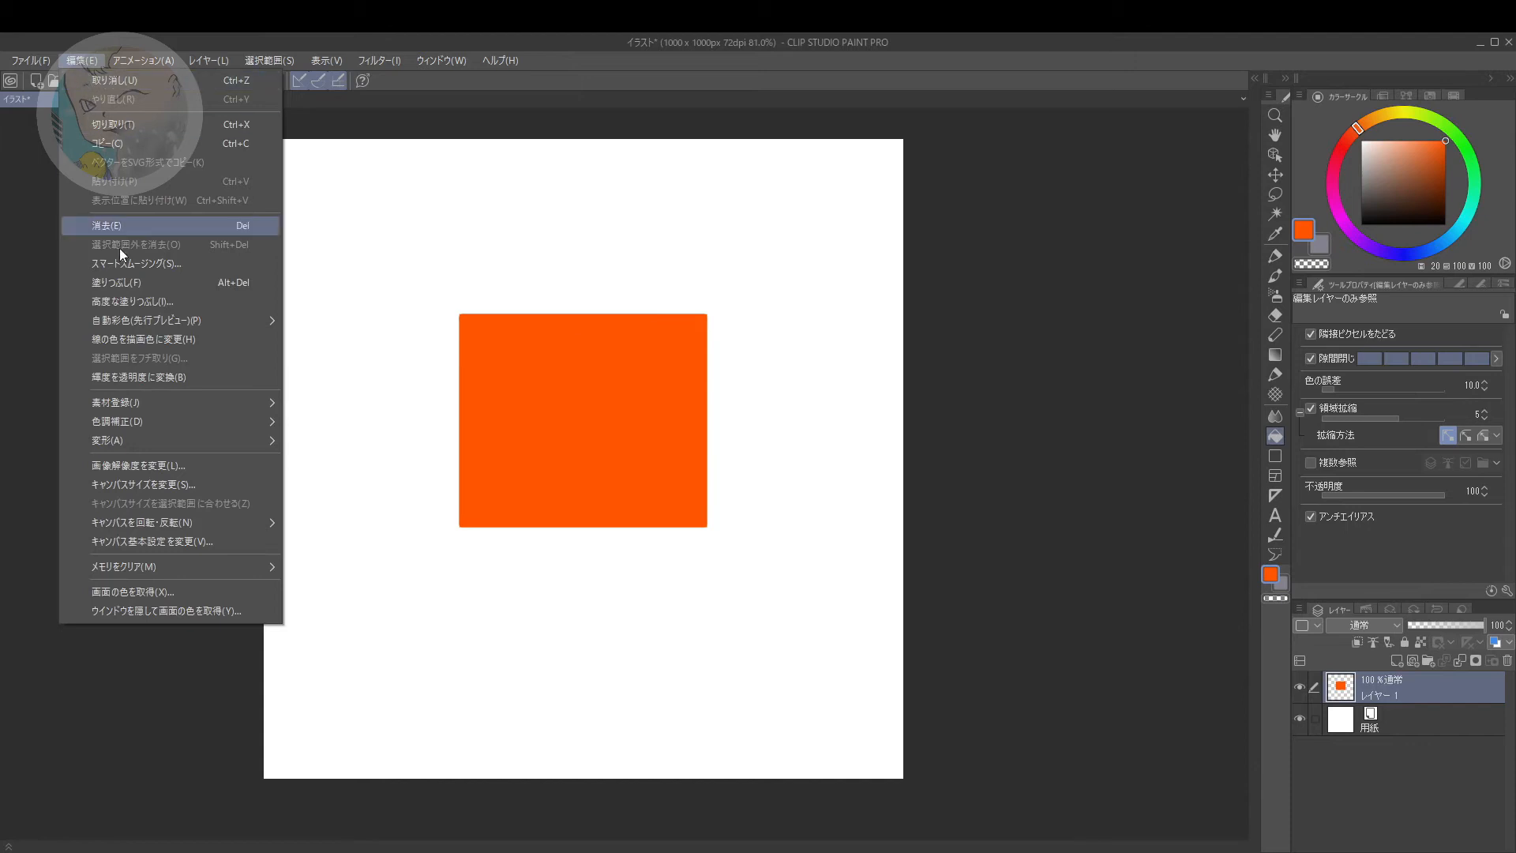
pyautogui.moveTo(160, 401)
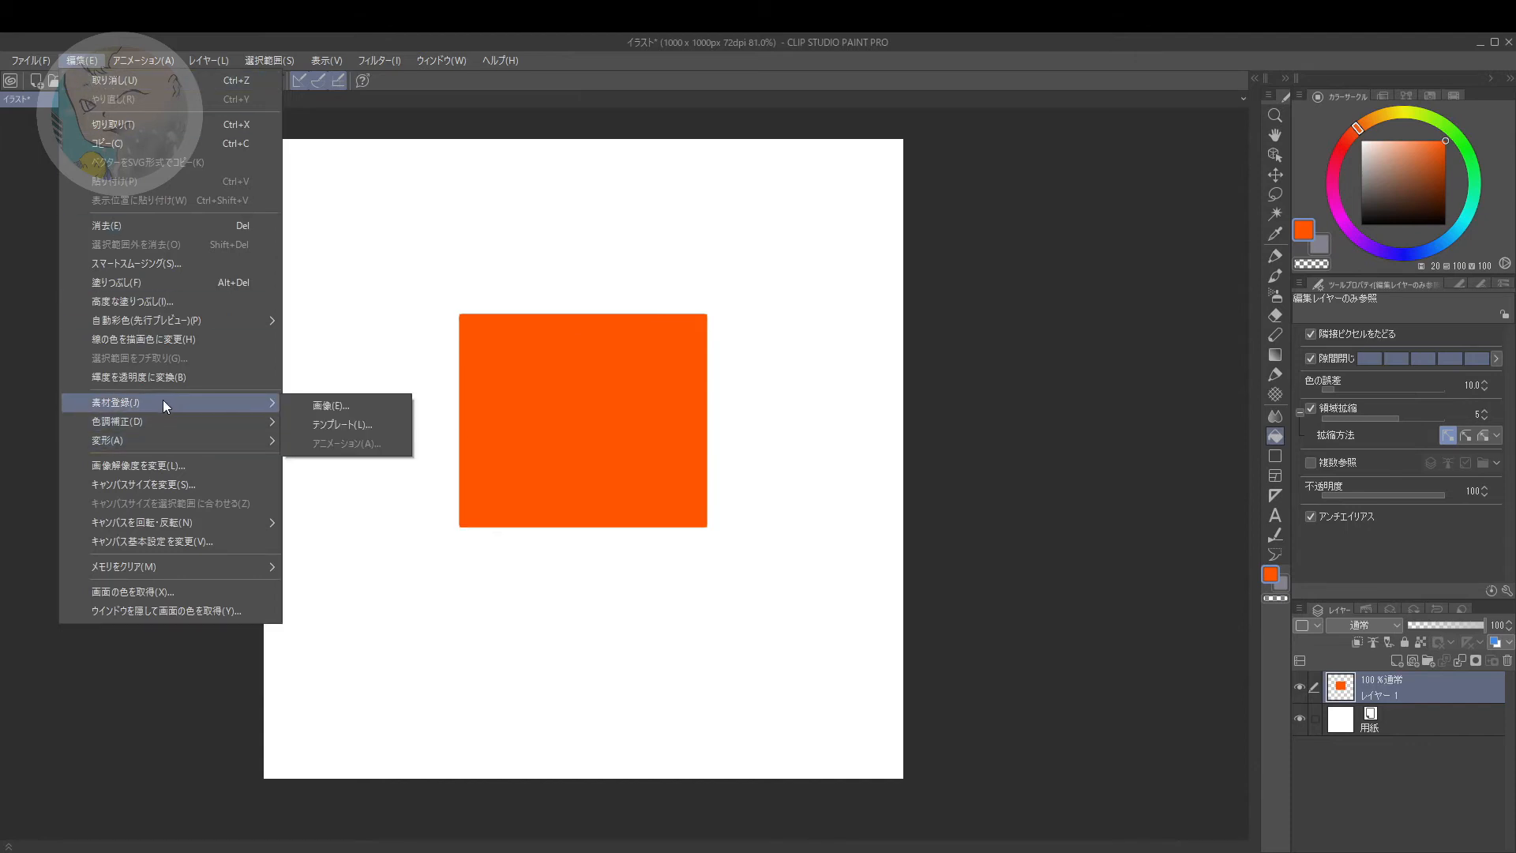
pyautogui.click(328, 404)
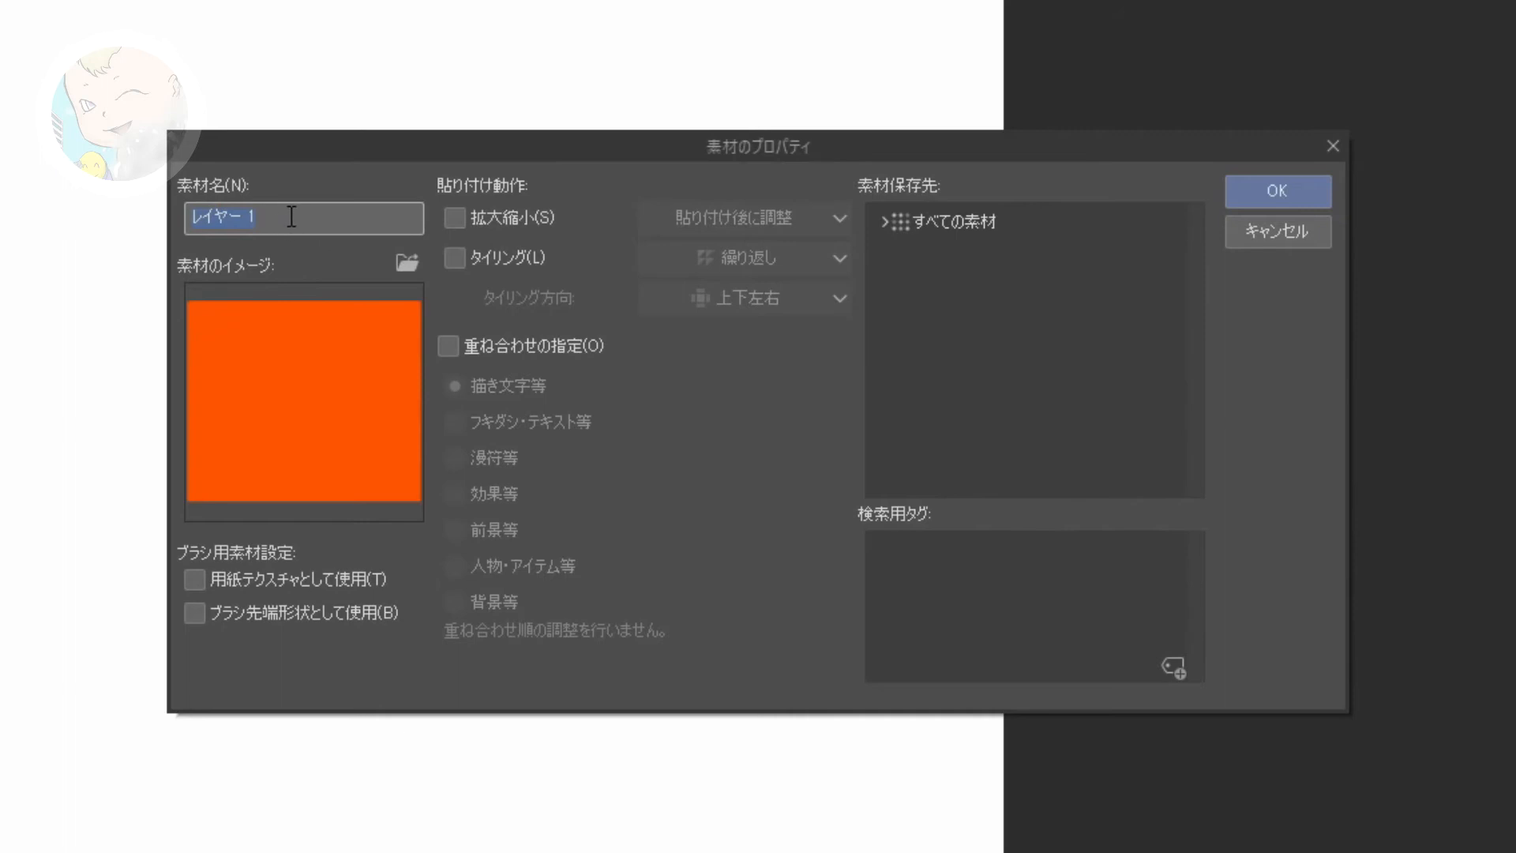
pyautogui.write('テスト四角')
pyautogui.click(193, 609)
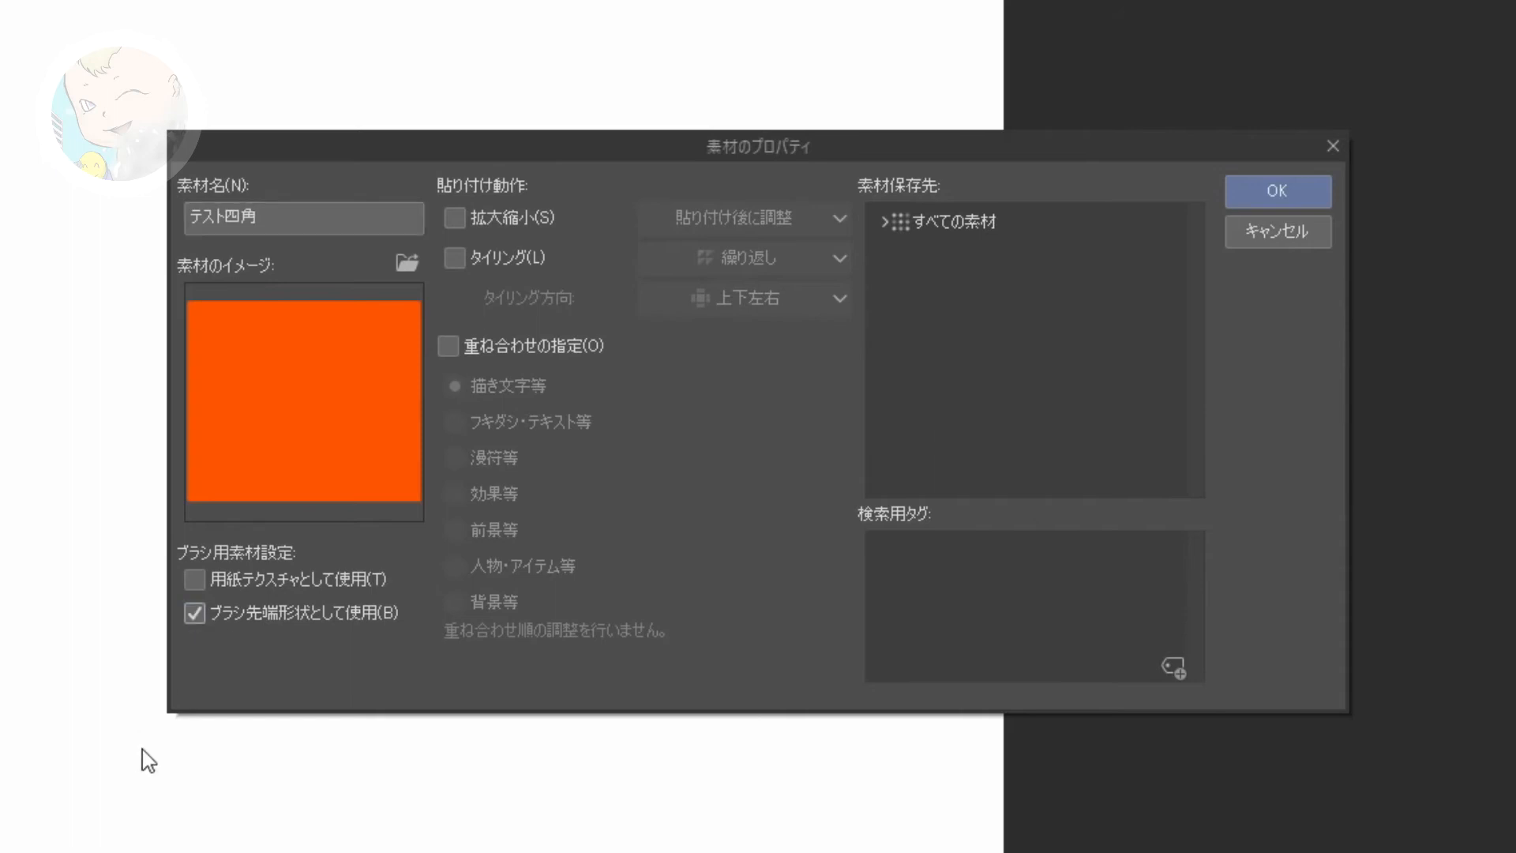
# Step: Set the material's save location to カラーパターン under すべての素材 and complete the registration
pyautogui.click(922, 222)
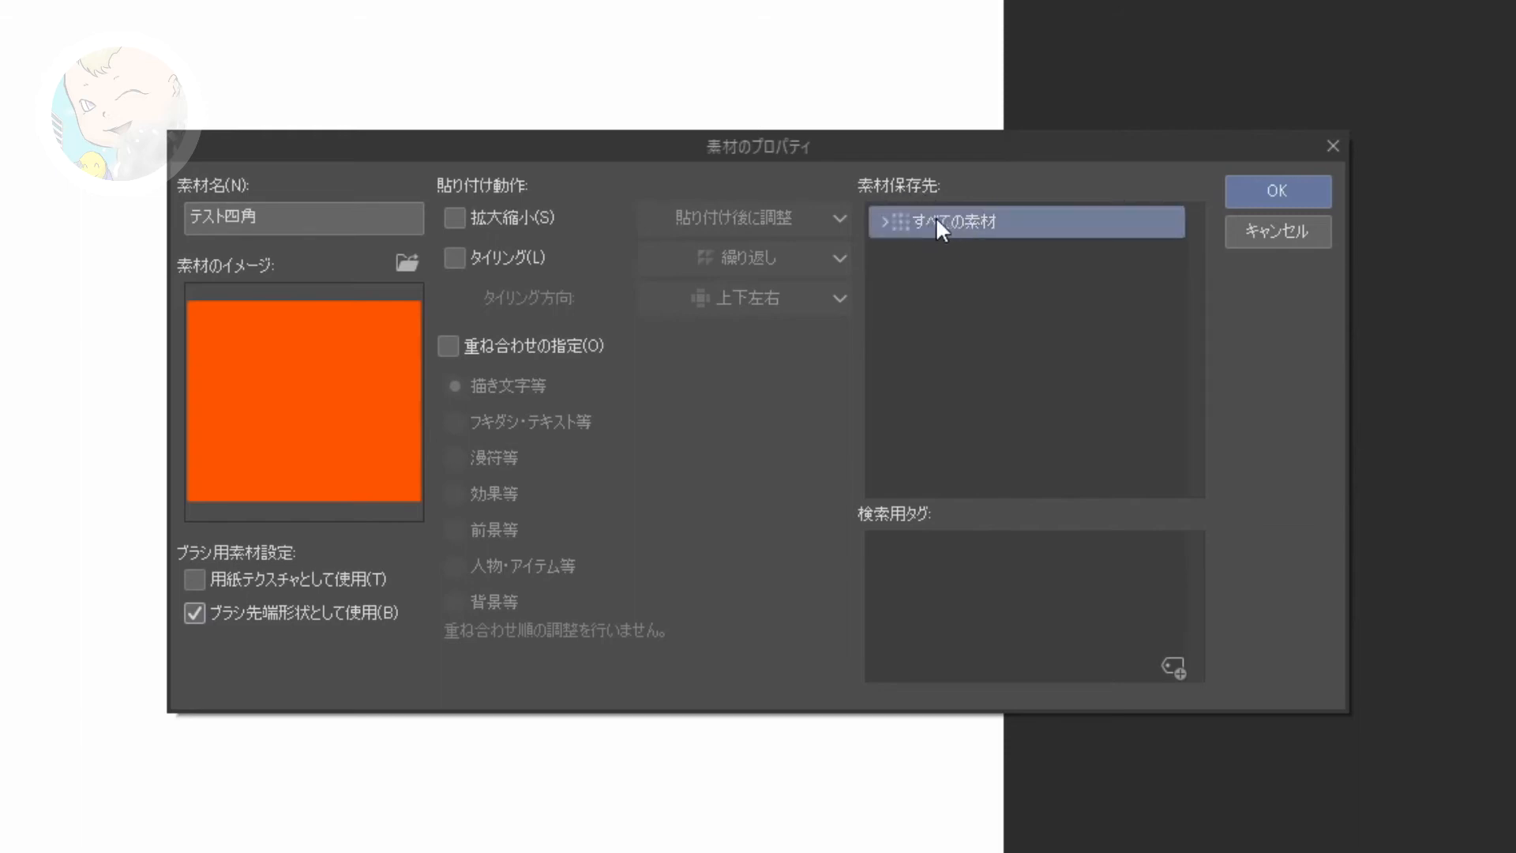
pyautogui.doubleClick(944, 221)
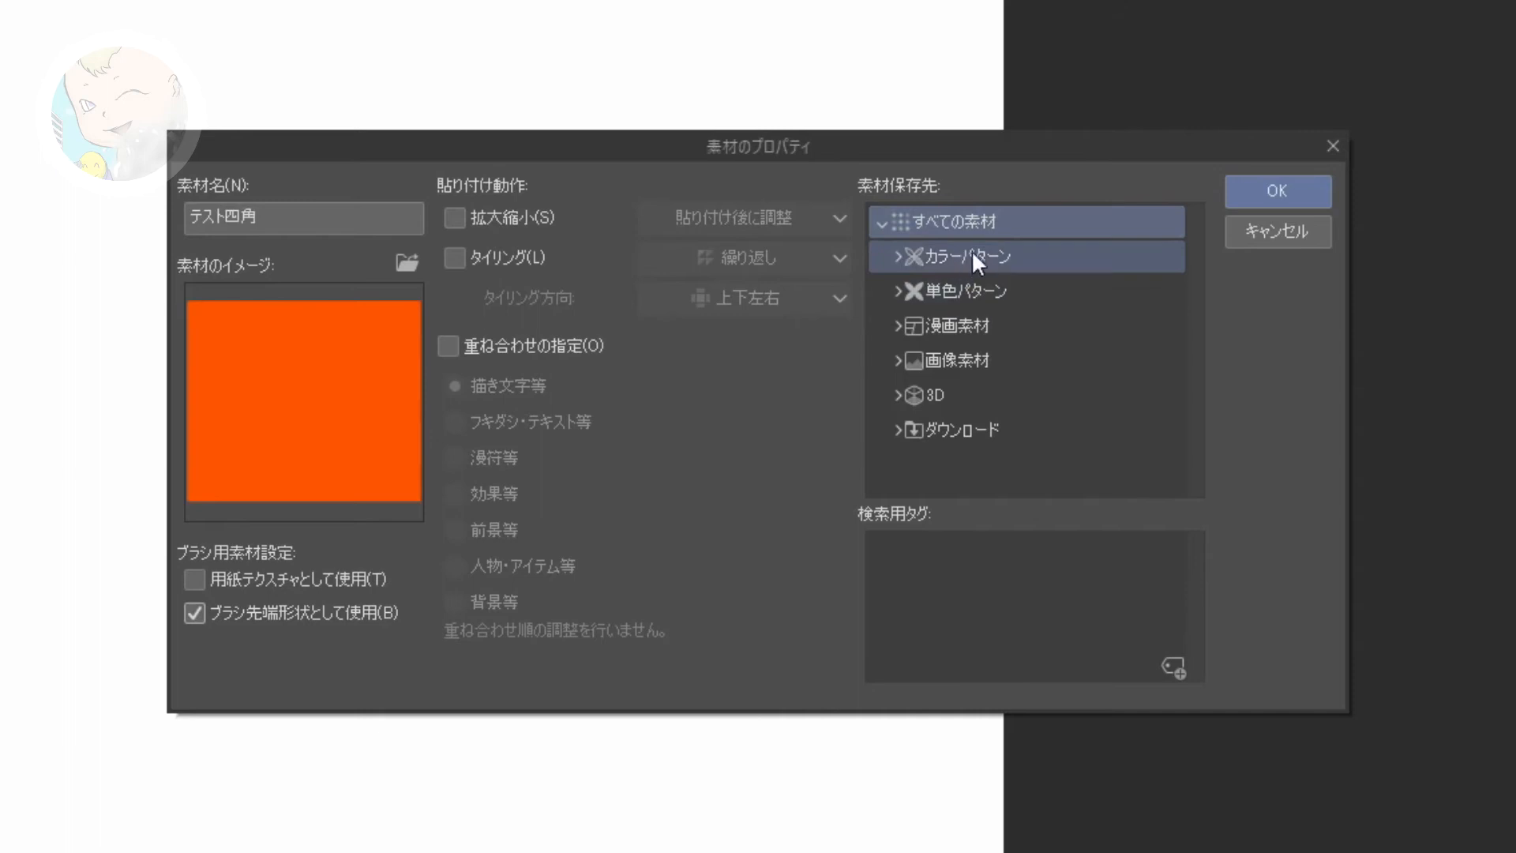
pyautogui.click(954, 264)
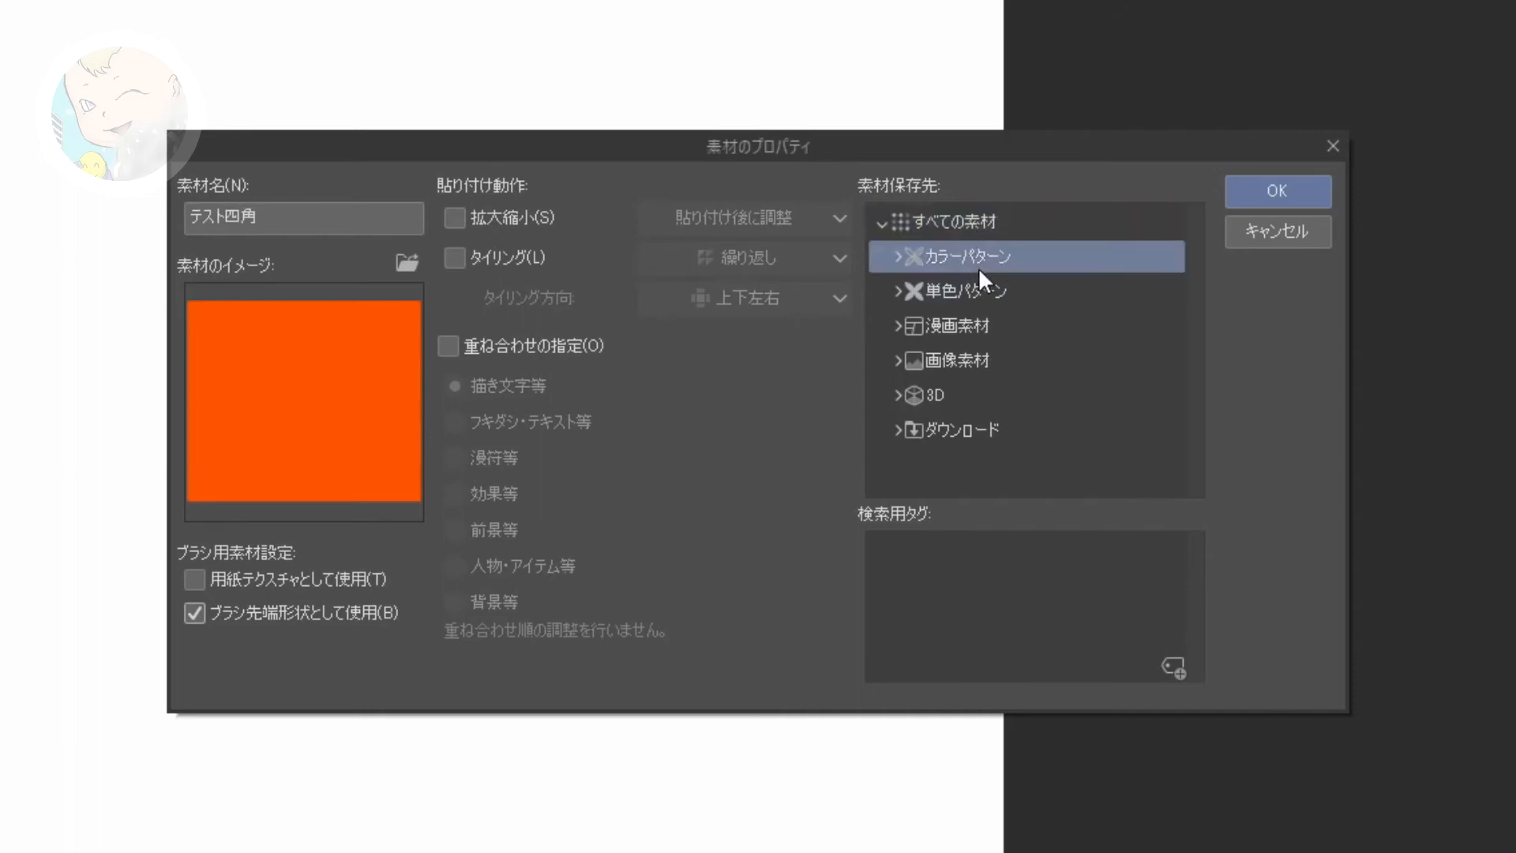
pyautogui.doubleClick(975, 254)
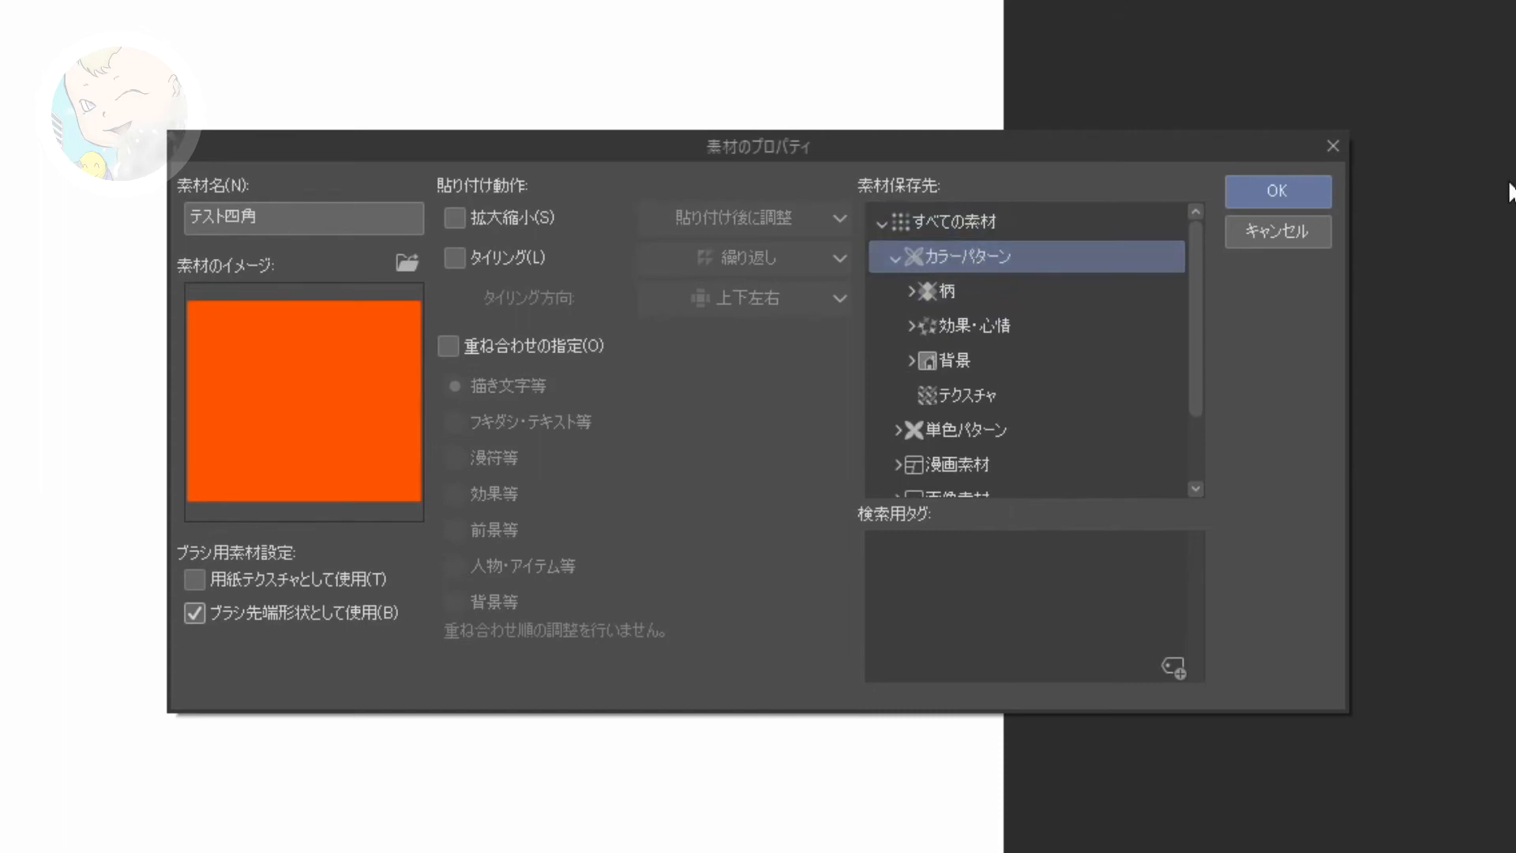
pyautogui.click(1293, 189)
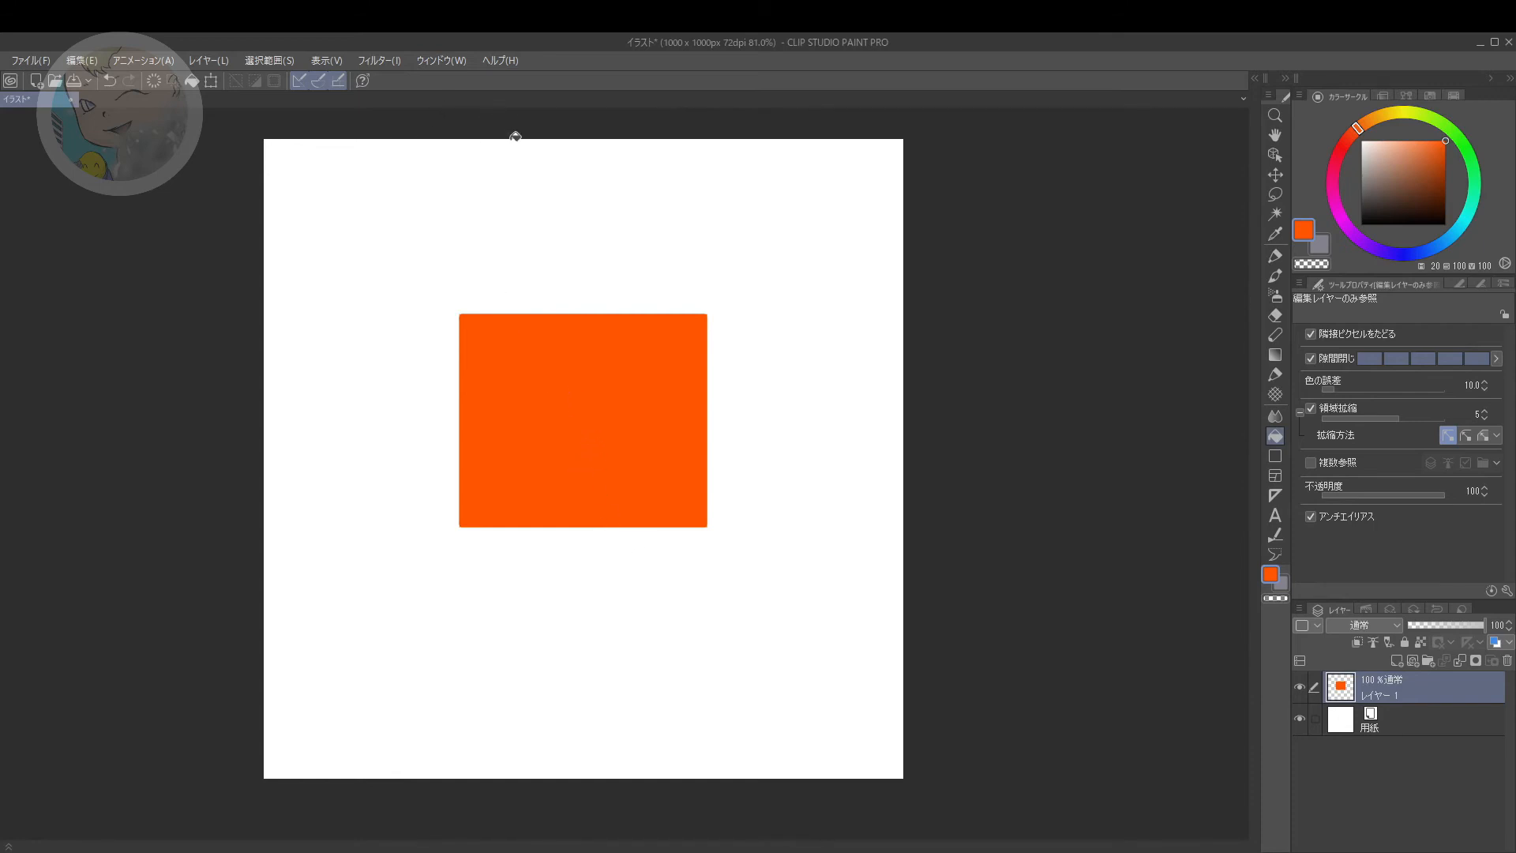
# Step: Show the カラーパターン material palette
pyautogui.click(447, 63)
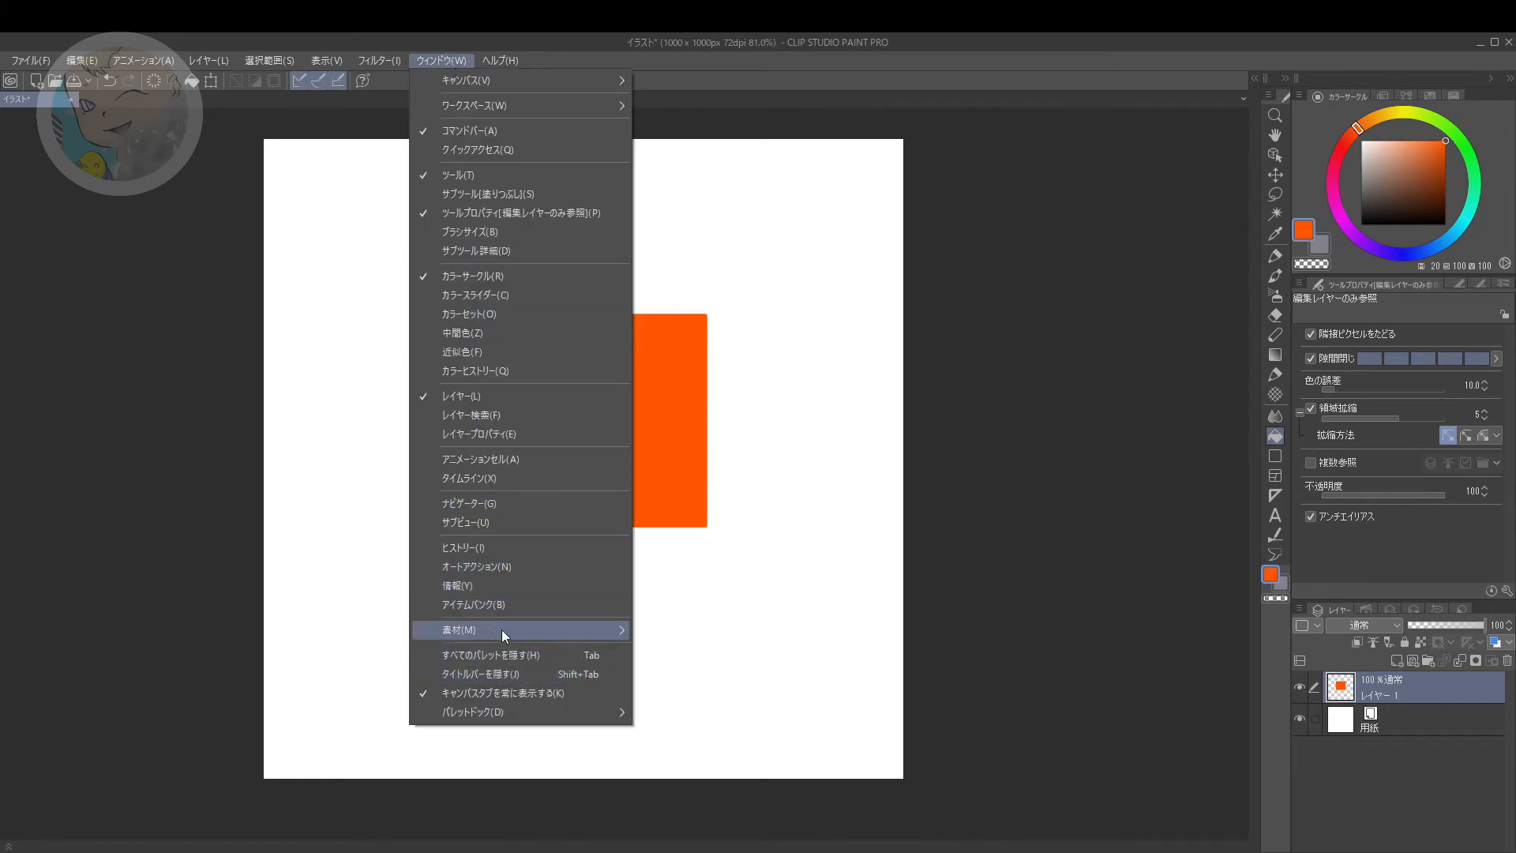
pyautogui.moveTo(502, 631)
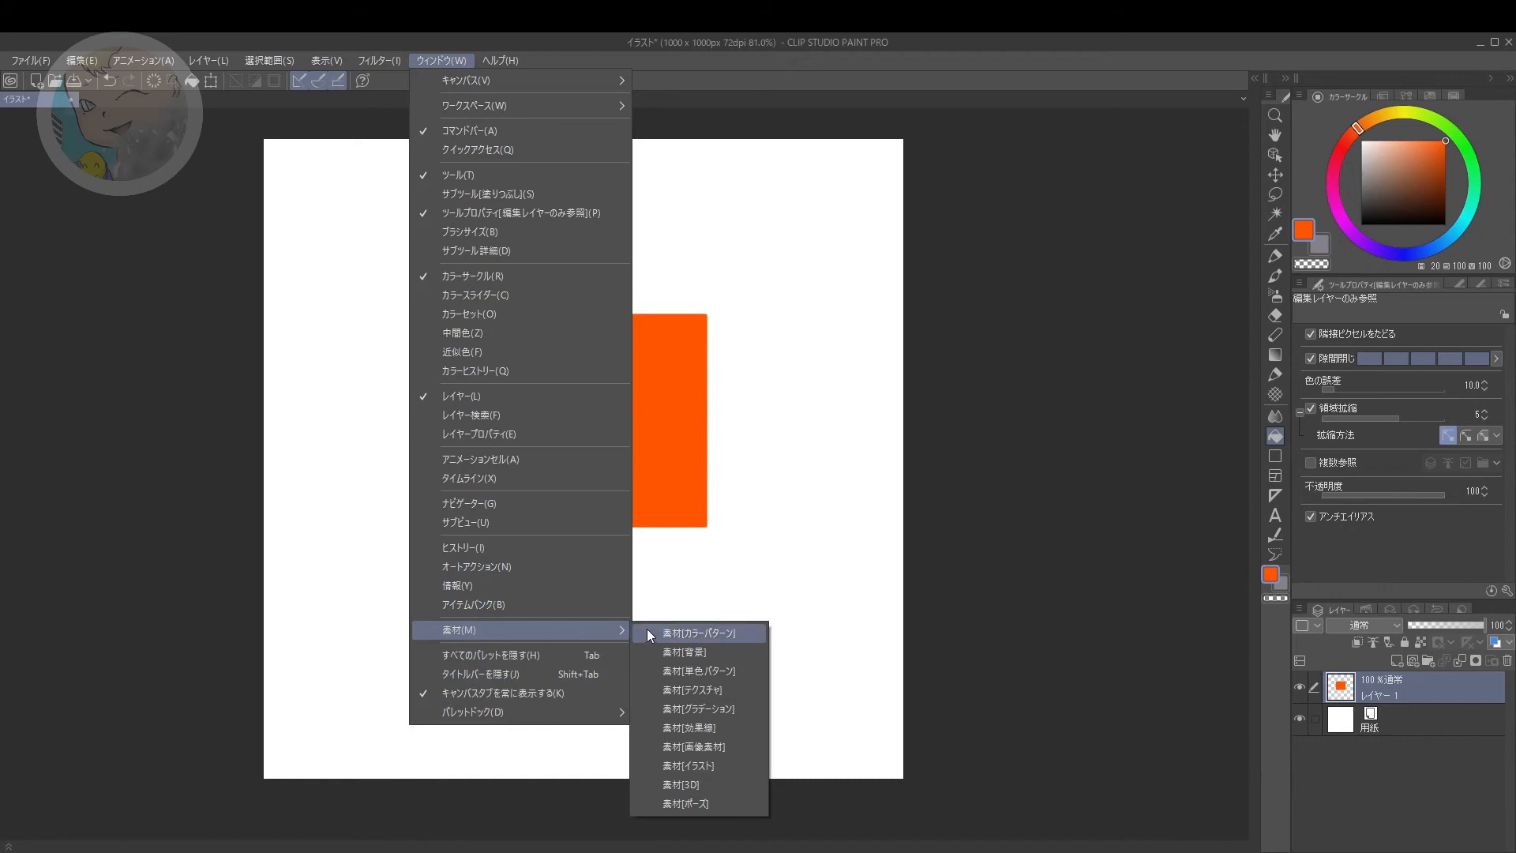
pyautogui.click(720, 633)
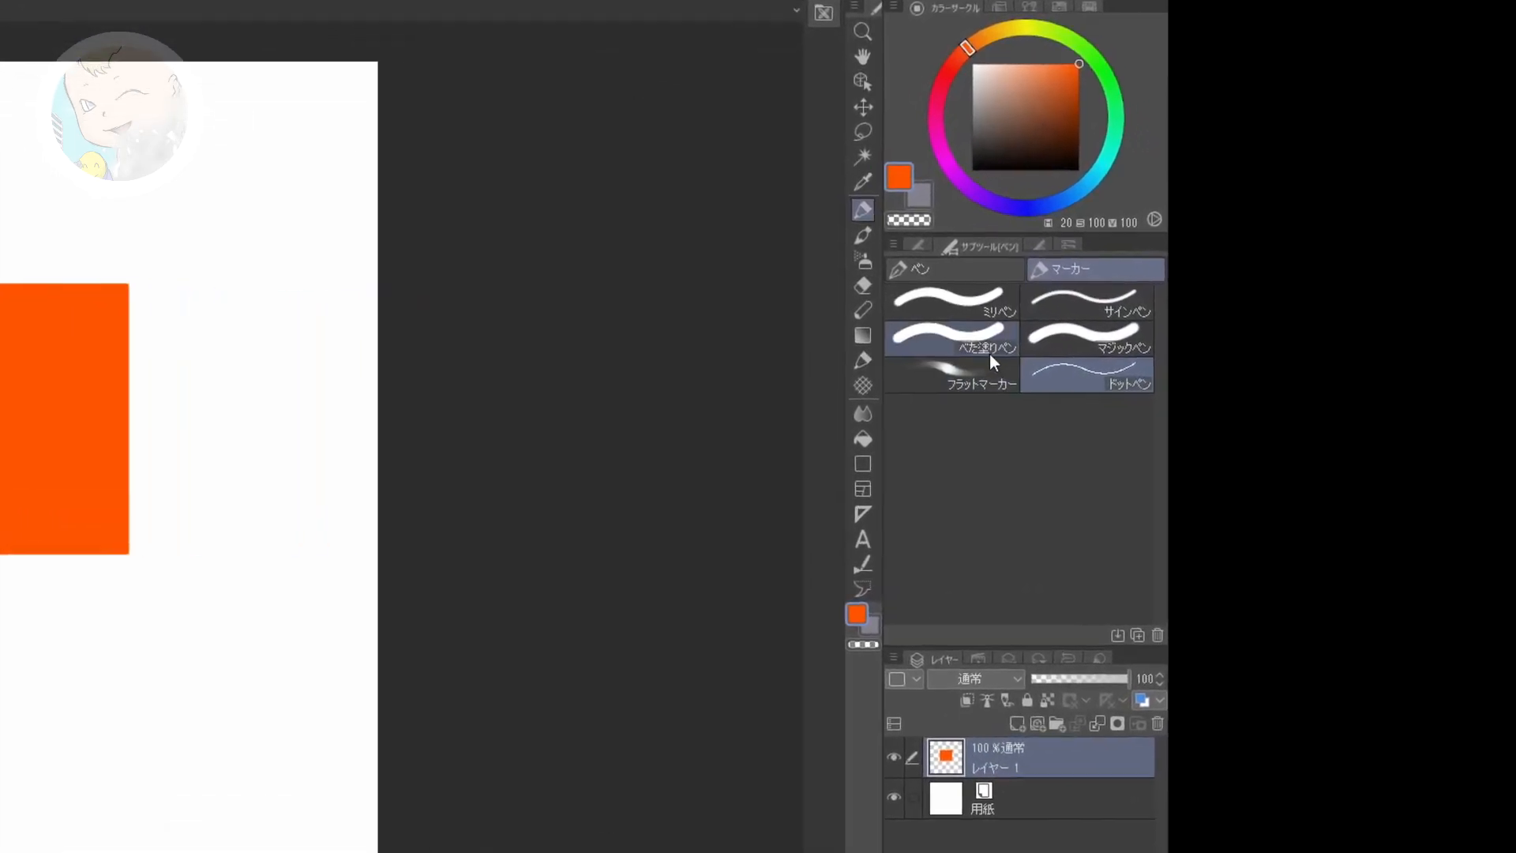
# Step: Duplicate the べた塗りペン sub tool under the name 四角ぺん
pyautogui.click(864, 331)
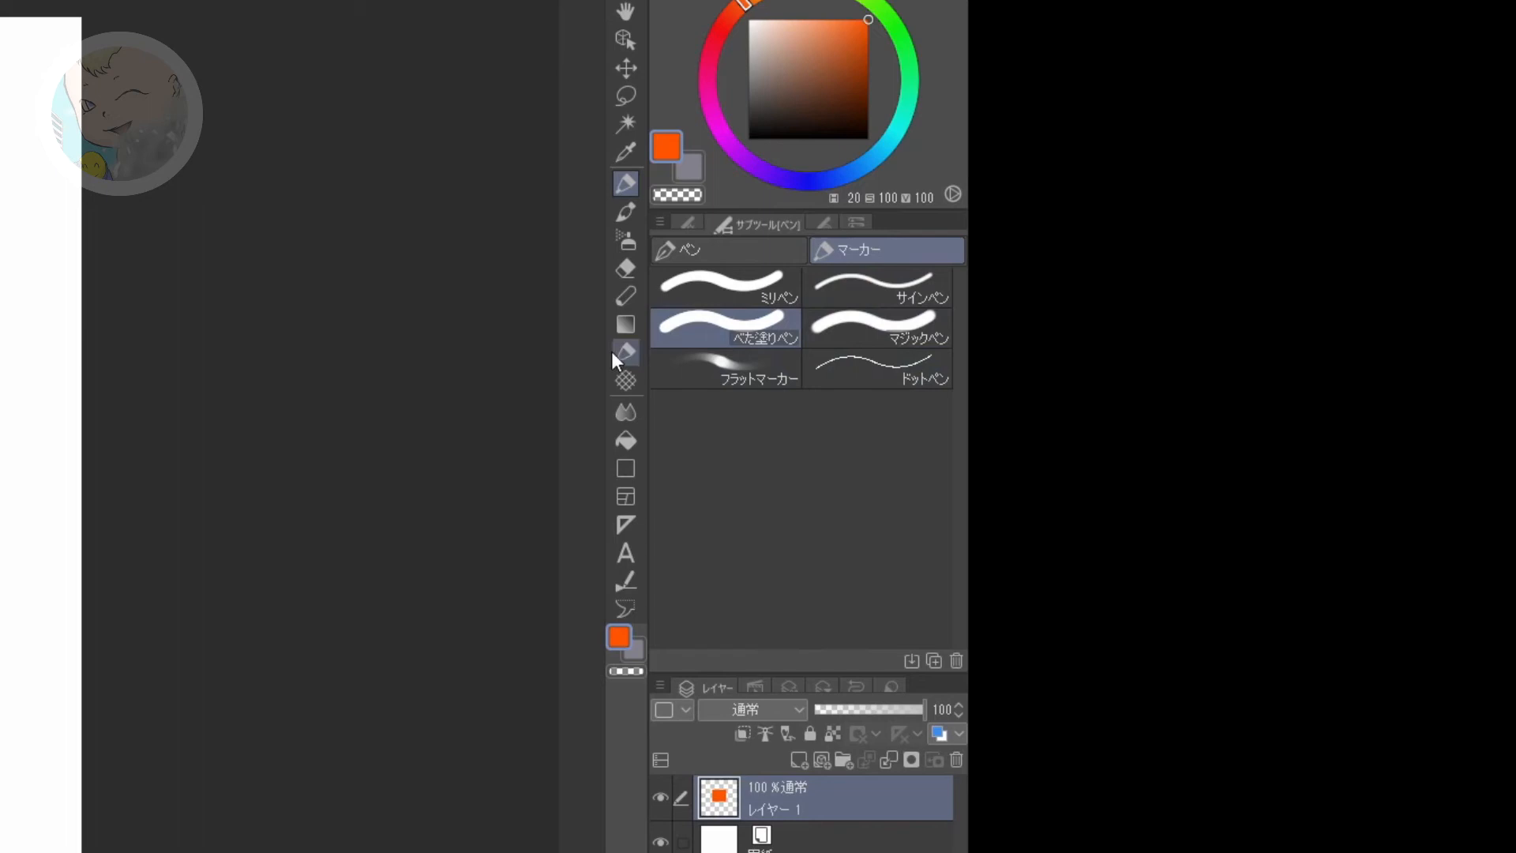
pyautogui.rightClick(758, 330)
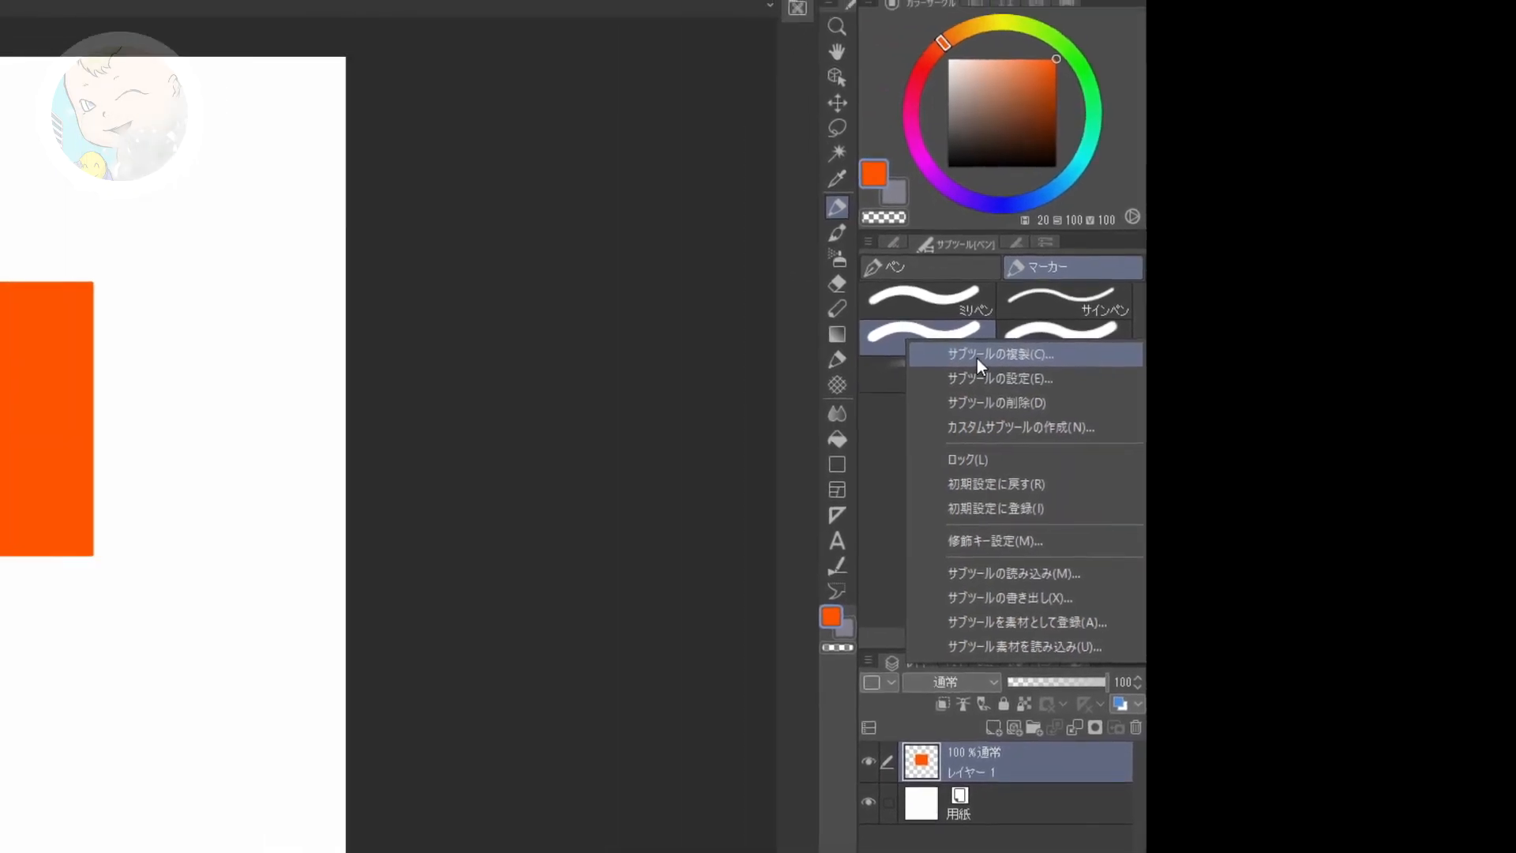
pyautogui.click(780, 347)
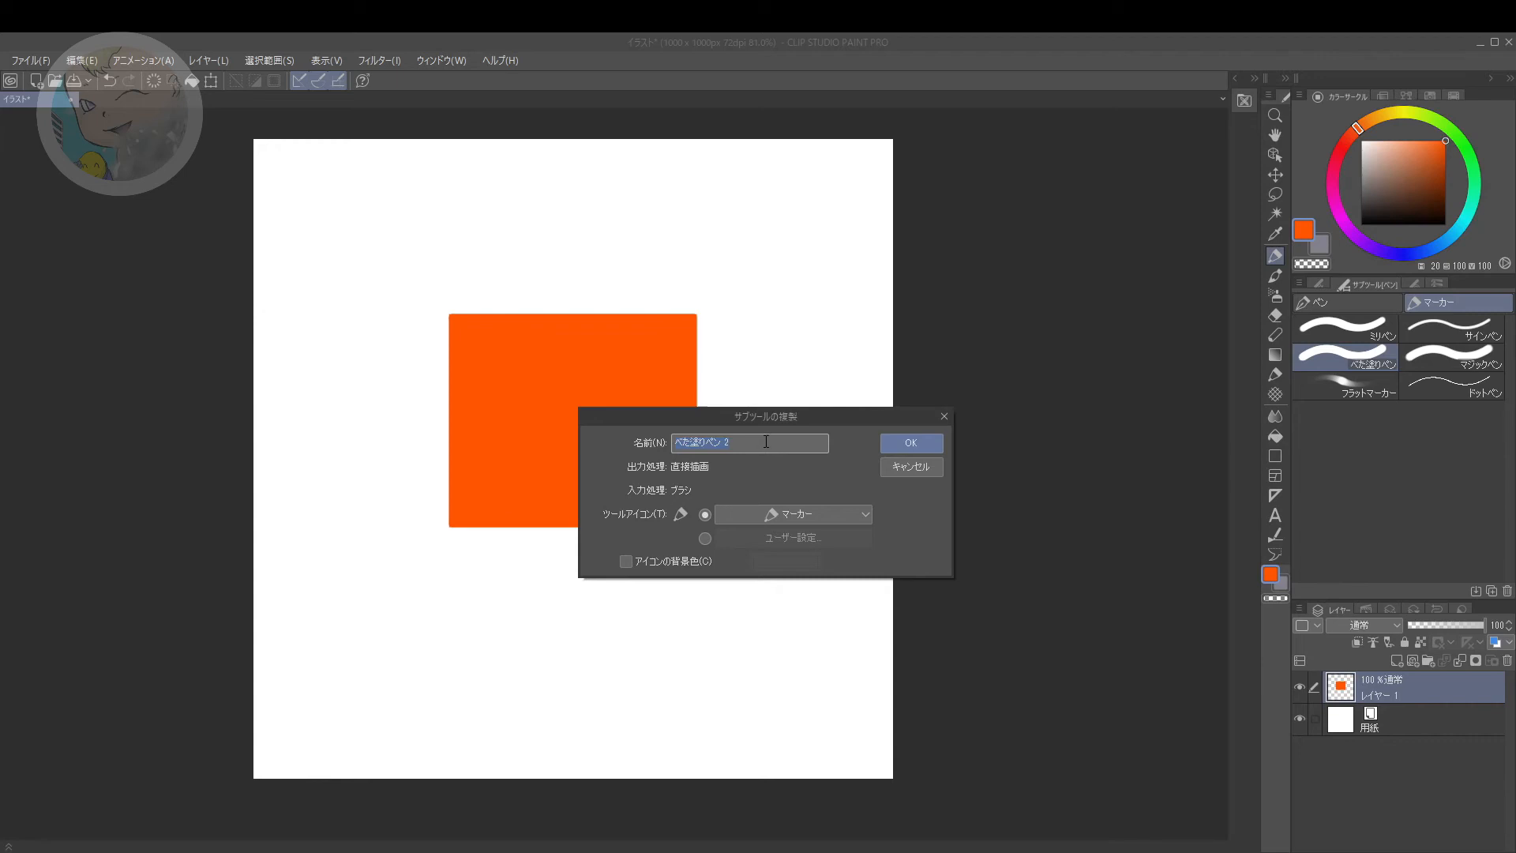
pyautogui.write('四角ぺん')
pyautogui.press('Return')
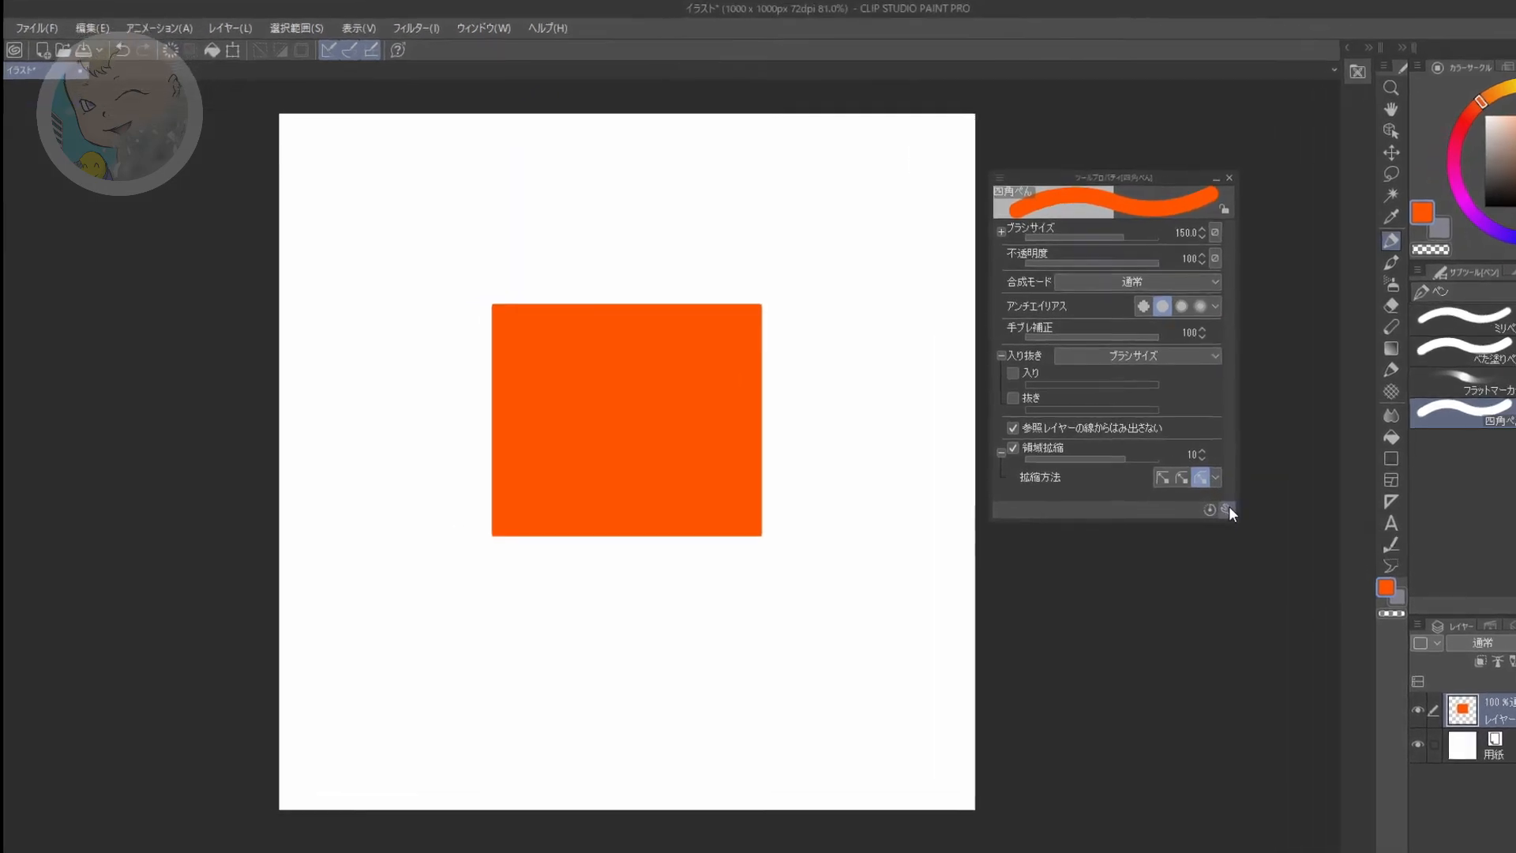
# Step: Open the brush tip (ブラシ先端) detail settings of 四角ぺん and switch the tip shape to 素材
pyautogui.click(1124, 502)
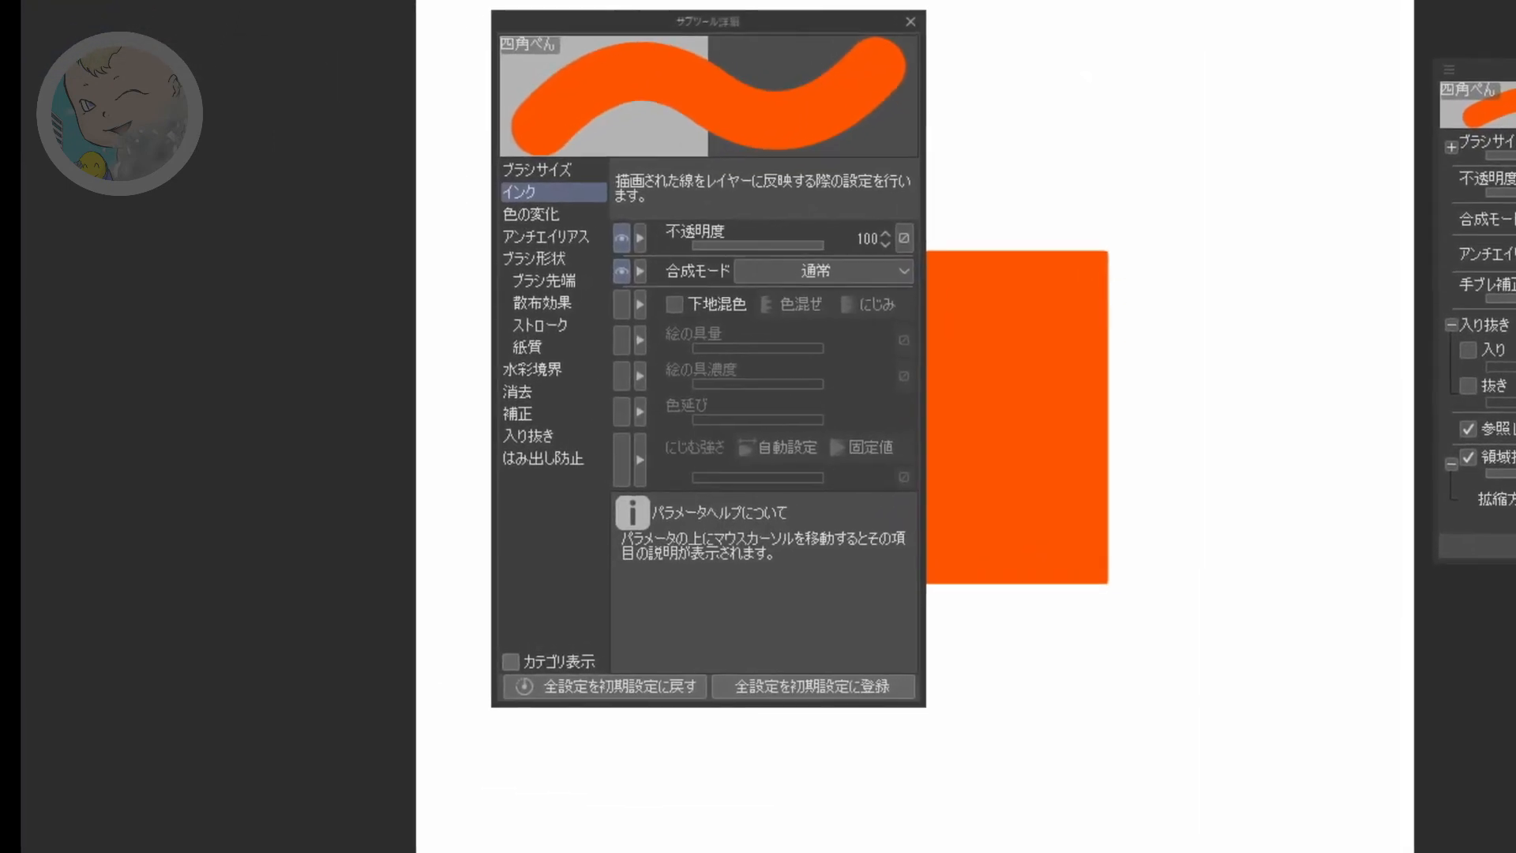
pyautogui.moveTo(637, 329)
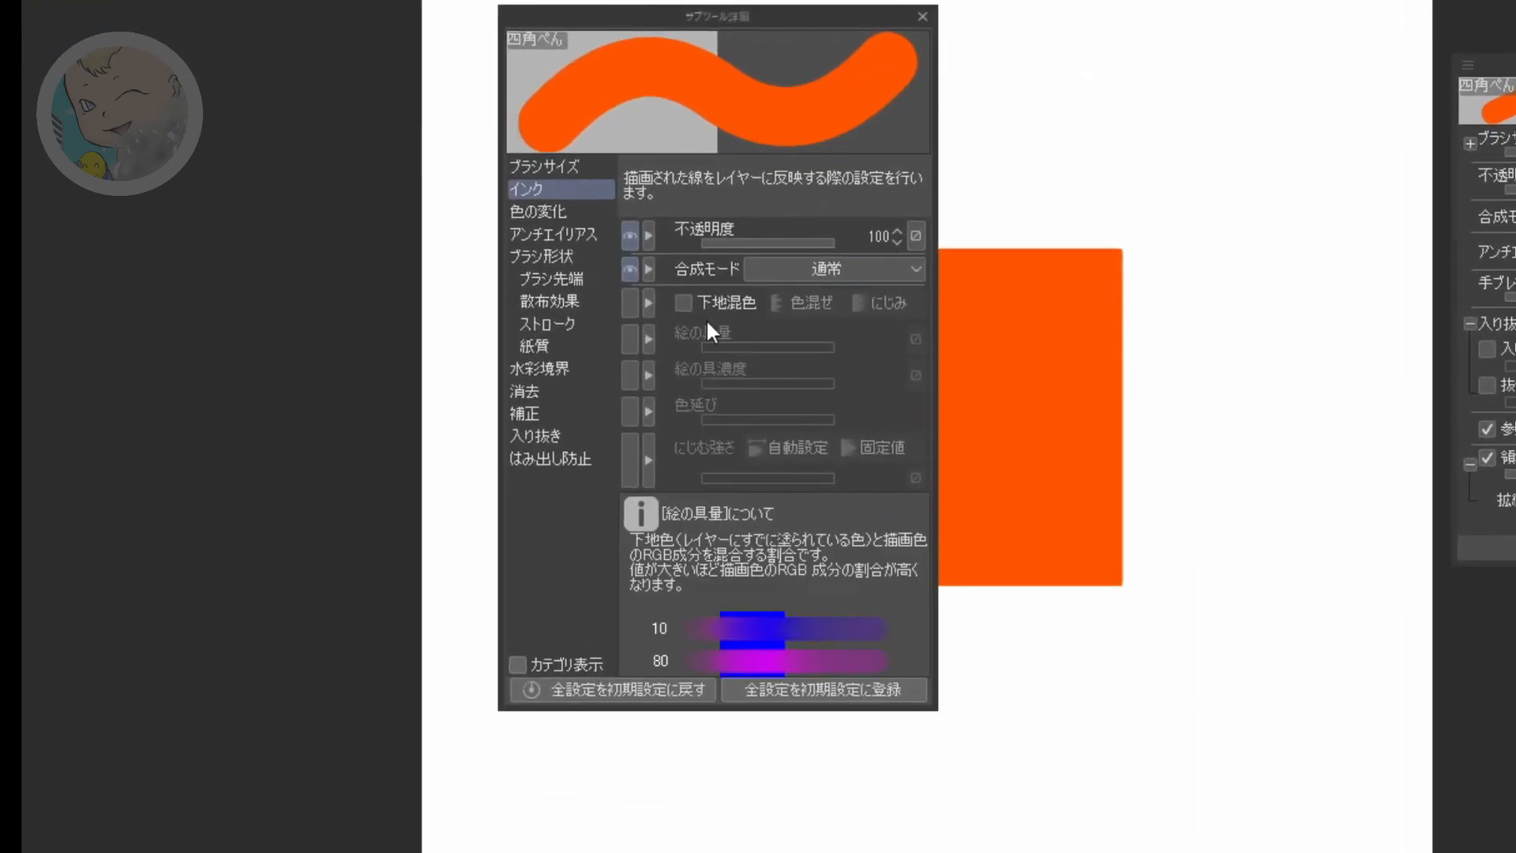
pyautogui.click(571, 281)
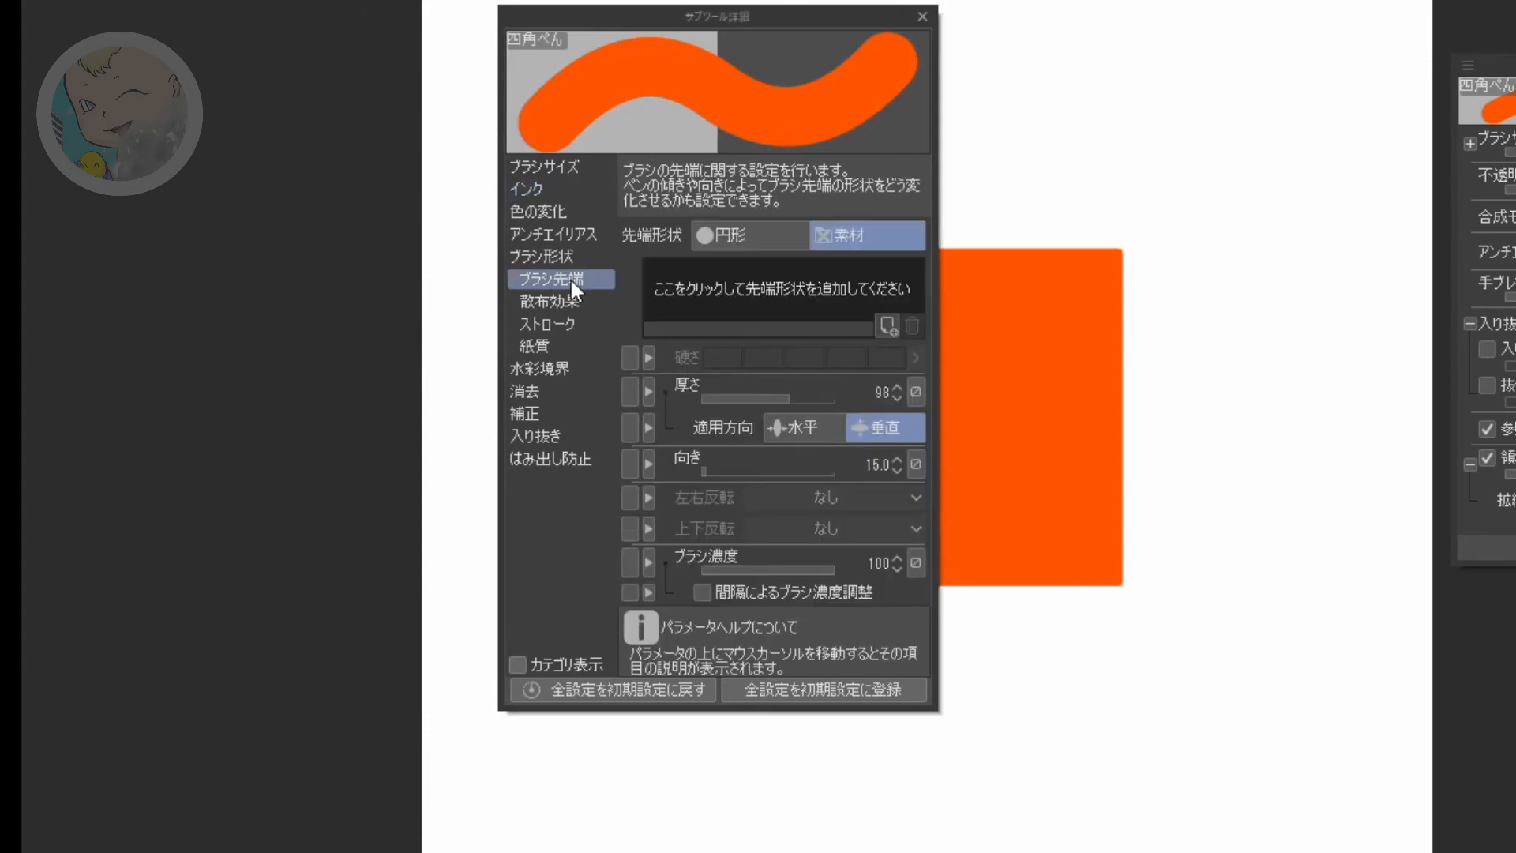
# Step: Add テスト四角 from the self-made materials (作成した素材) as the brush tip shape of 四角ぺん
pyautogui.click(768, 289)
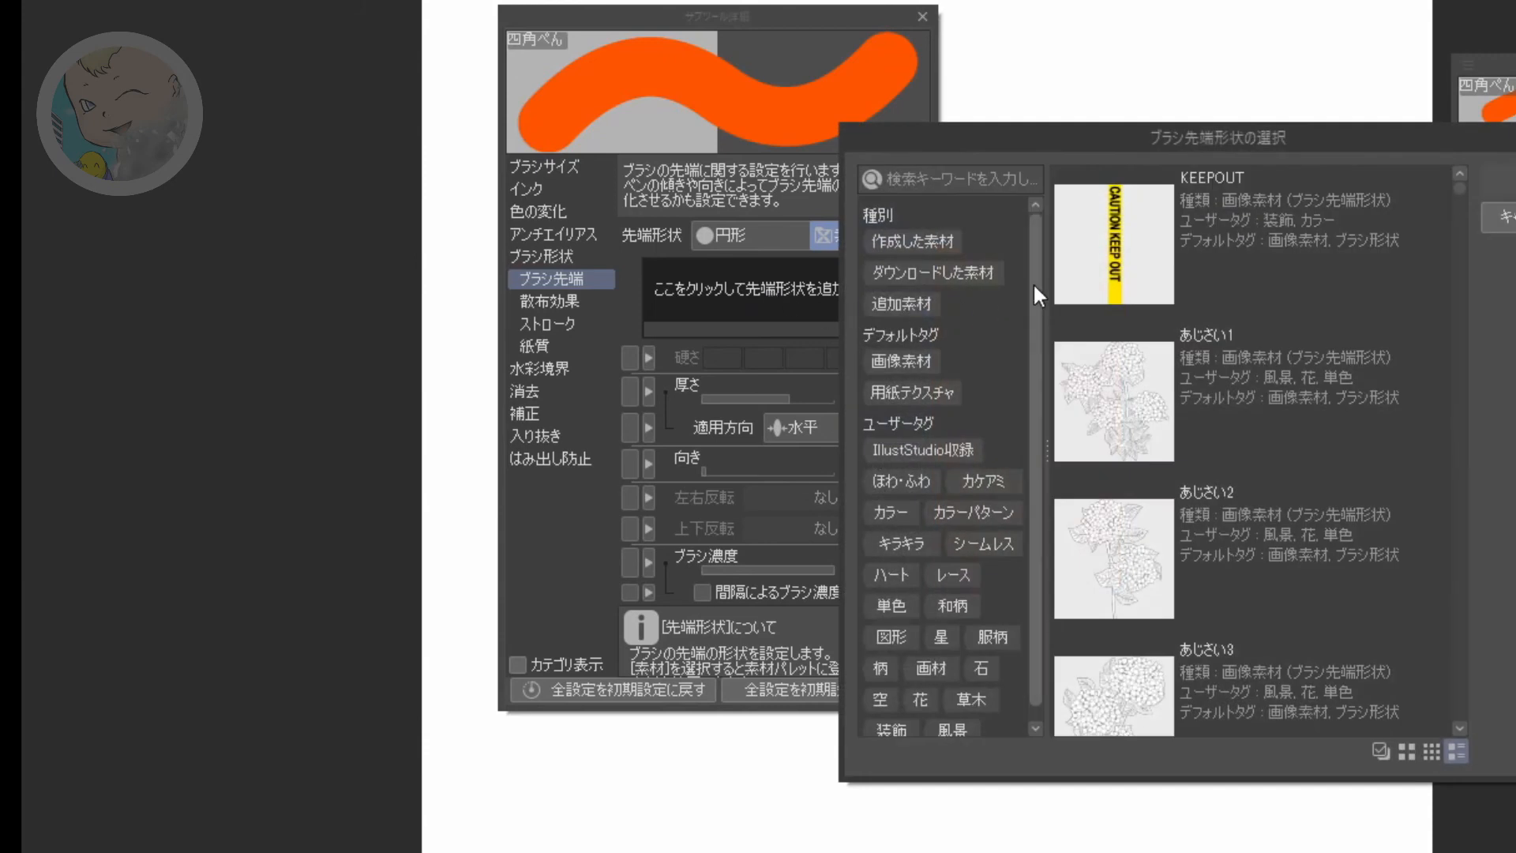
pyautogui.click(919, 243)
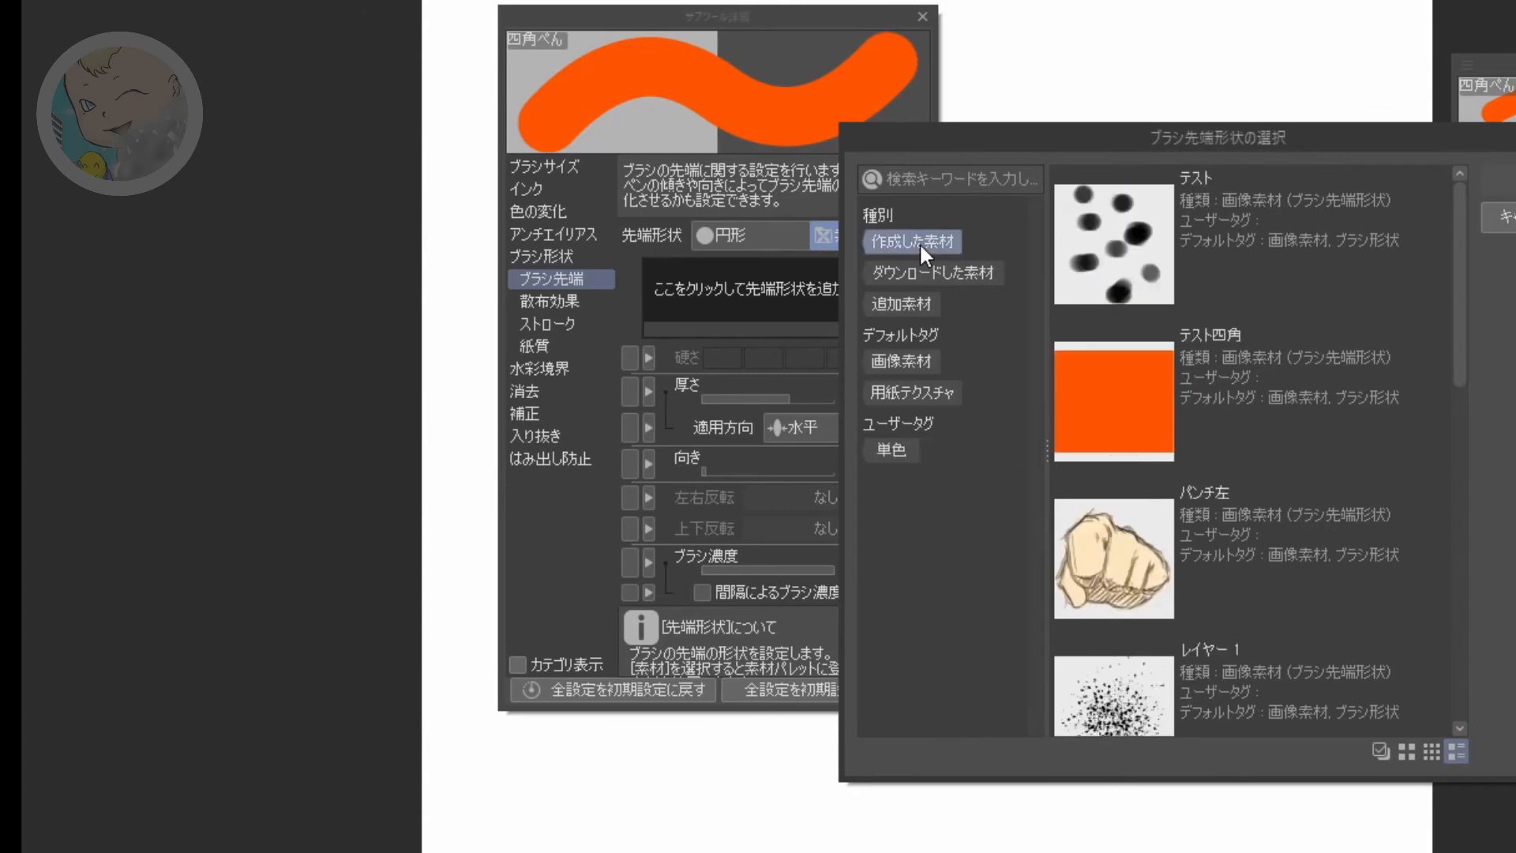
pyautogui.click(1210, 323)
pyautogui.scroll(-1, 1211, 327)
pyautogui.scroll(1, 1211, 328)
pyautogui.scroll(-2, 1201, 392)
pyautogui.scroll(2, 1199, 389)
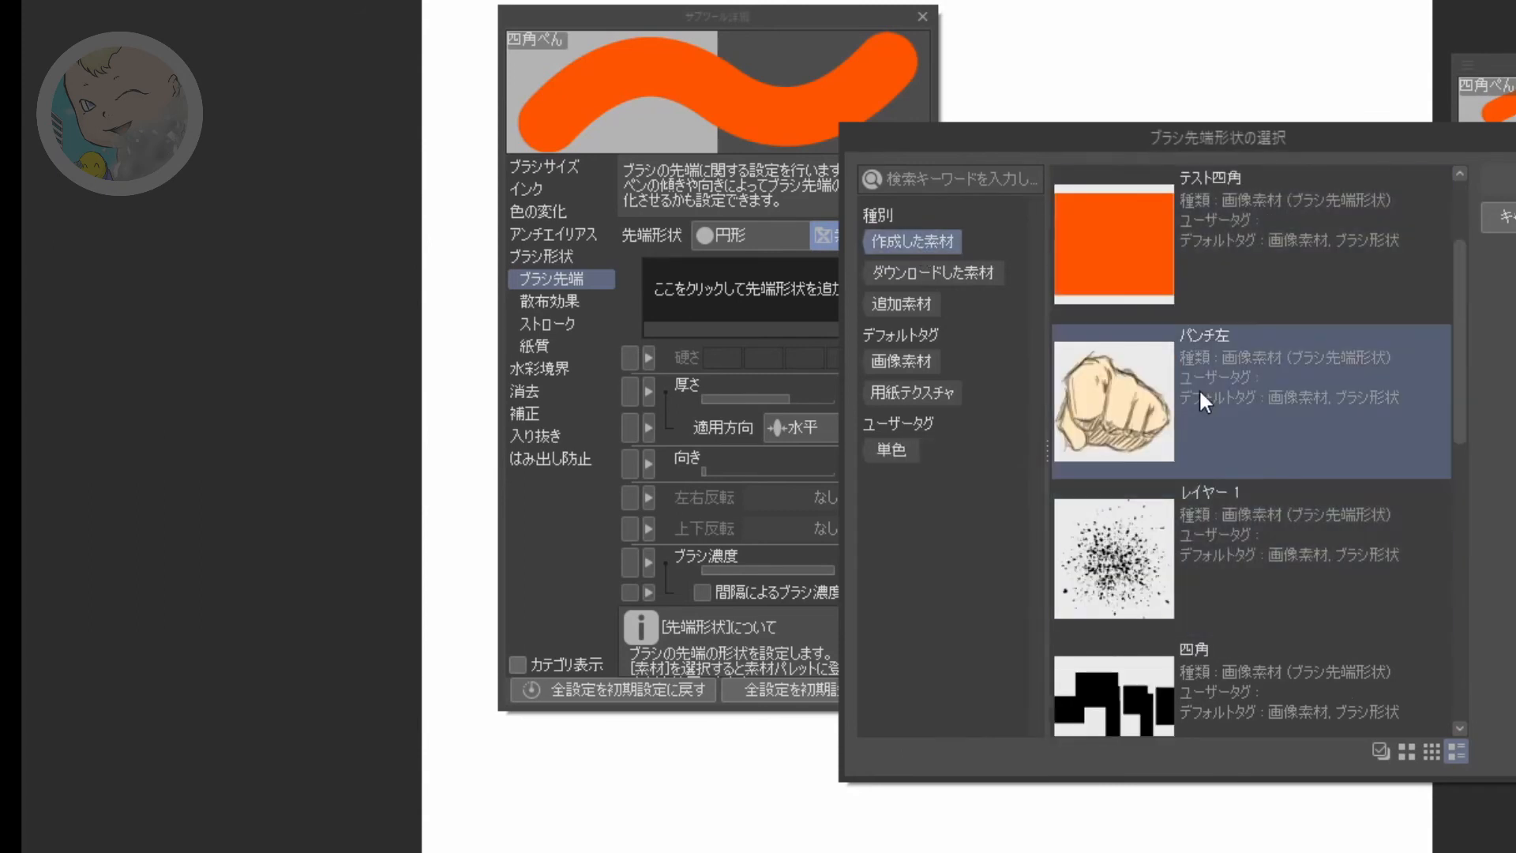
pyautogui.scroll(1, 1189, 276)
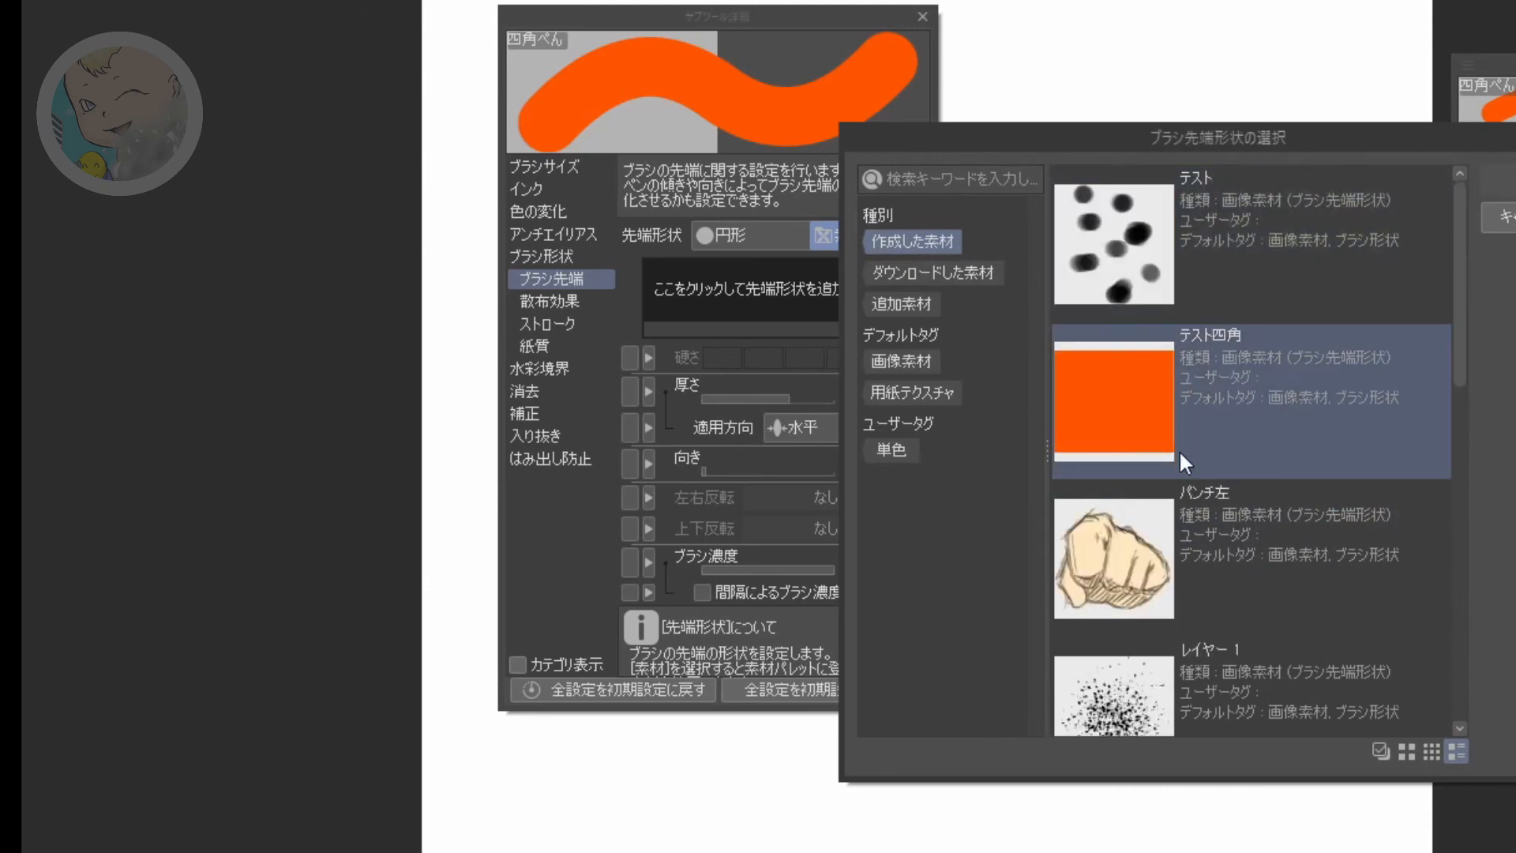
pyautogui.click(1134, 423)
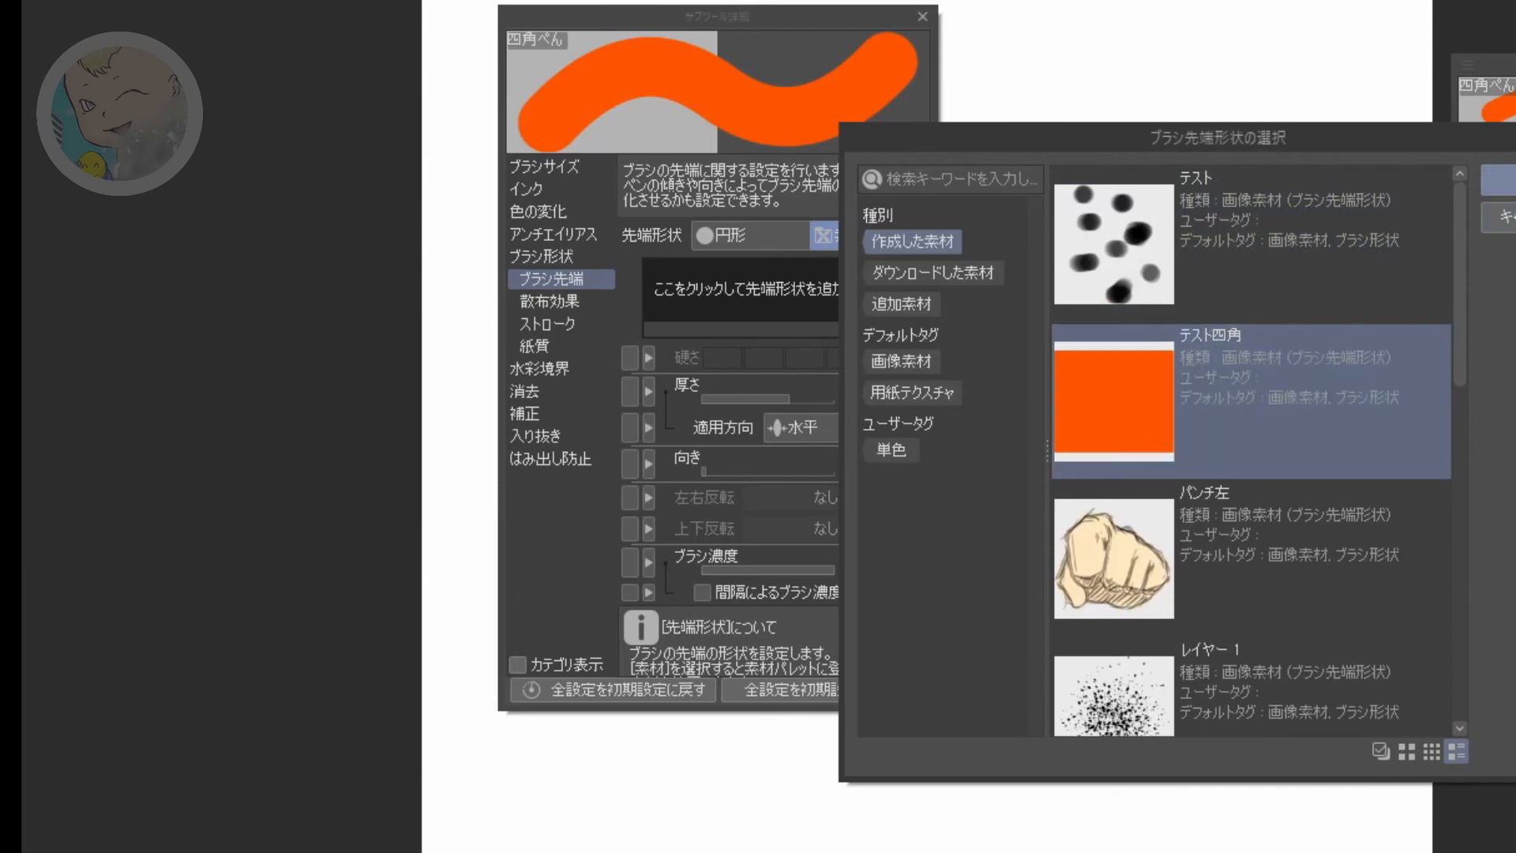
pyautogui.click(1503, 181)
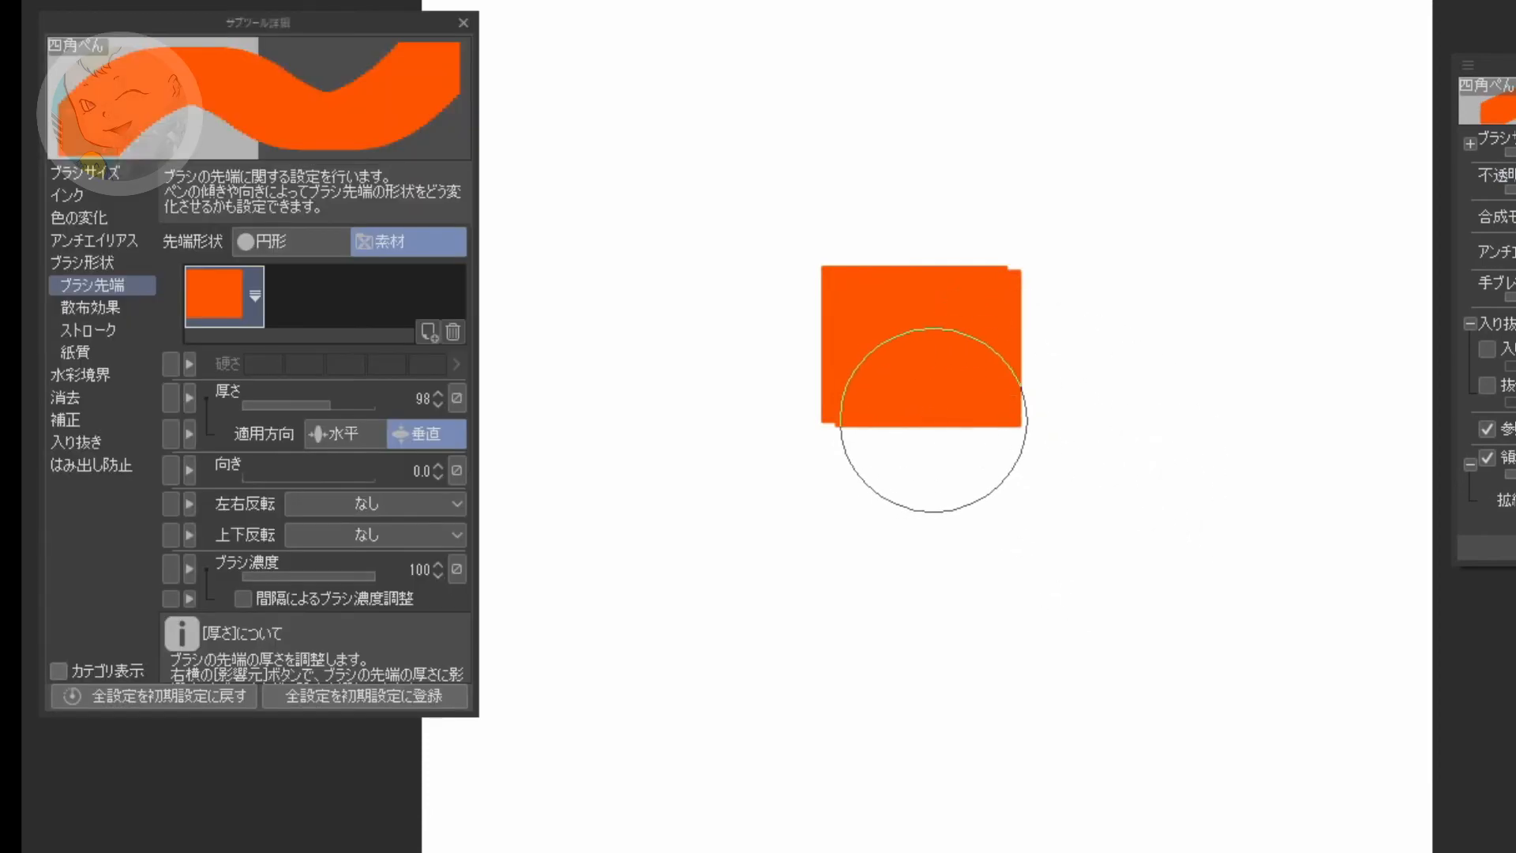
# Step: Test the square tip with several broad orange strokes curving down the canvas and clear them
pyautogui.moveTo(981, 362)
pyautogui.mouseDown()
pyautogui.moveTo(957, 366)
pyautogui.moveTo(1032, 473)
pyautogui.moveTo(964, 622)
pyautogui.moveTo(828, 737)
pyautogui.moveTo(703, 568)
pyautogui.moveTo(839, 528)
pyautogui.mouseUp()
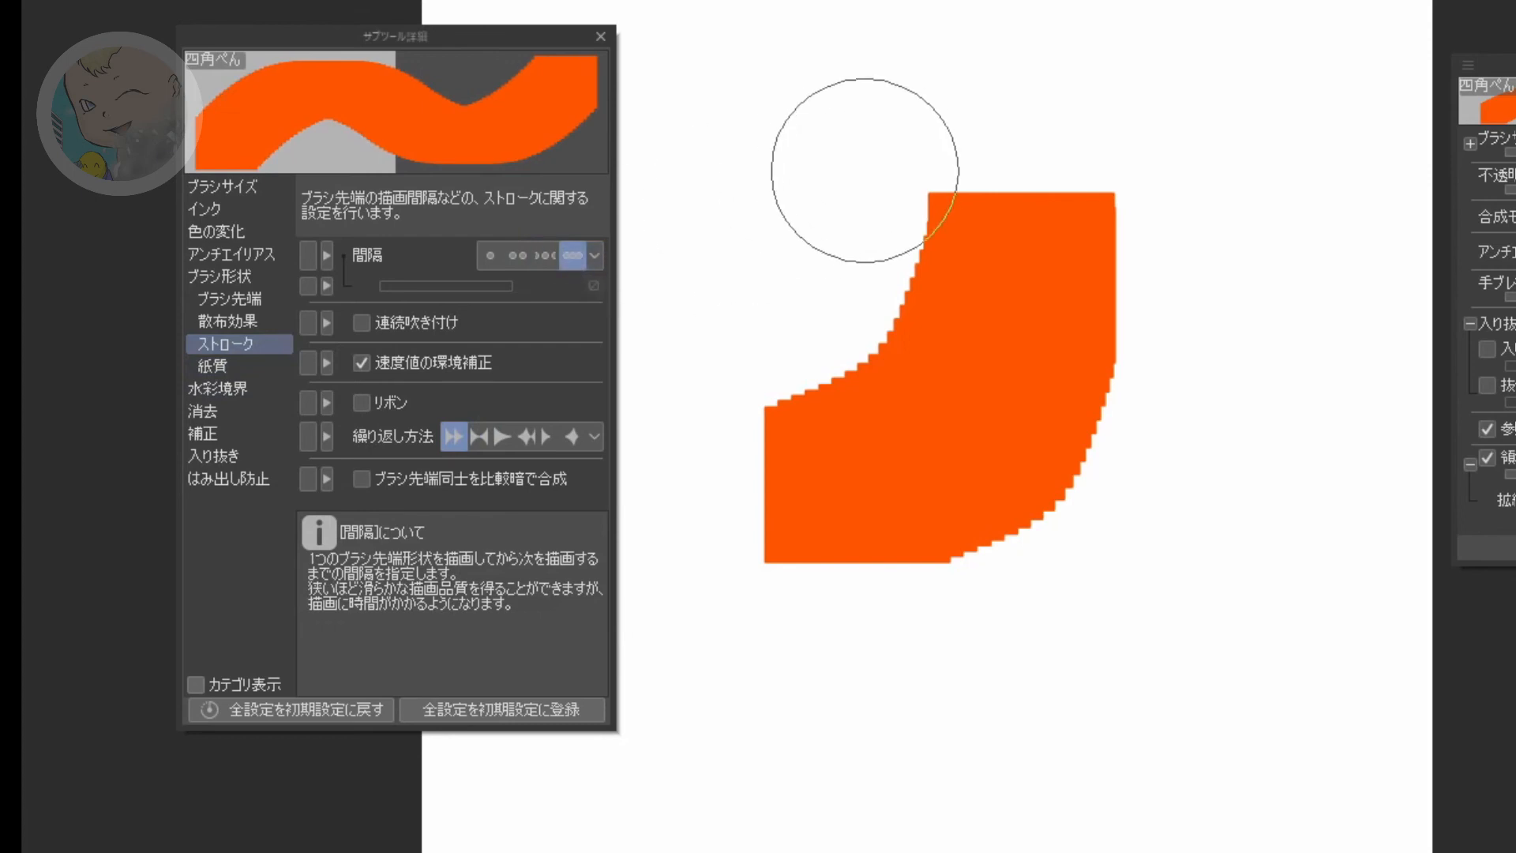
pyautogui.moveTo(1212, 487); pyautogui.dragTo(1196, 513)
pyautogui.moveTo(1178, 567)
pyautogui.mouseDown()
pyautogui.moveTo(1047, 711)
pyautogui.moveTo(876, 785)
pyautogui.mouseUp()
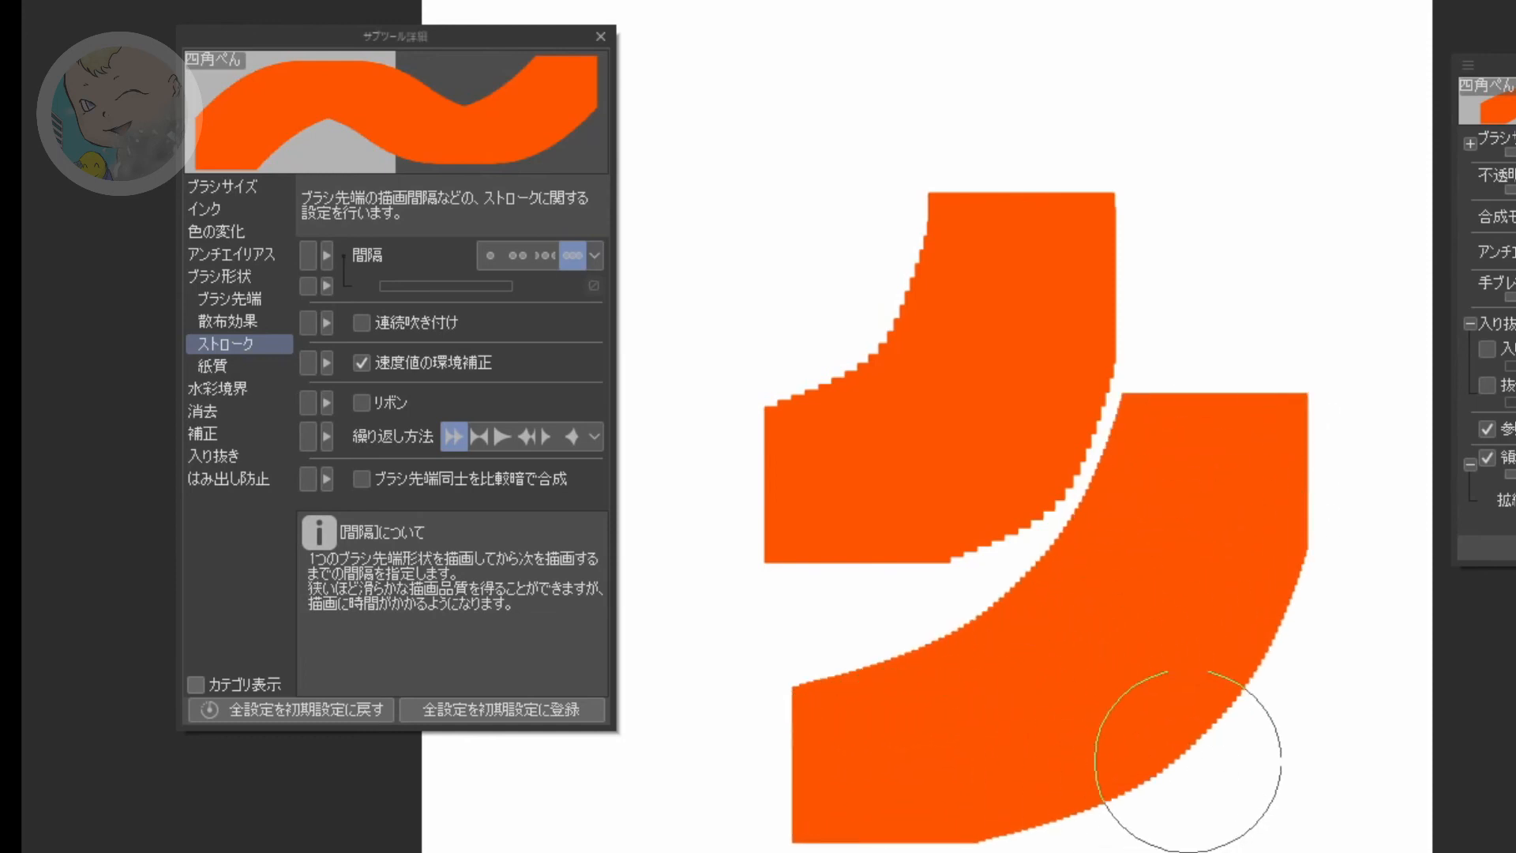
pyautogui.moveTo(1236, 174)
pyautogui.mouseDown()
pyautogui.moveTo(1205, 349)
pyautogui.moveTo(1035, 568)
pyautogui.mouseUp()
pyautogui.moveTo(947, 107)
pyautogui.mouseDown()
pyautogui.moveTo(882, 92)
pyautogui.moveTo(857, 143)
pyautogui.moveTo(818, 374)
pyautogui.moveTo(877, 618)
pyautogui.moveTo(812, 694)
pyautogui.mouseUp()
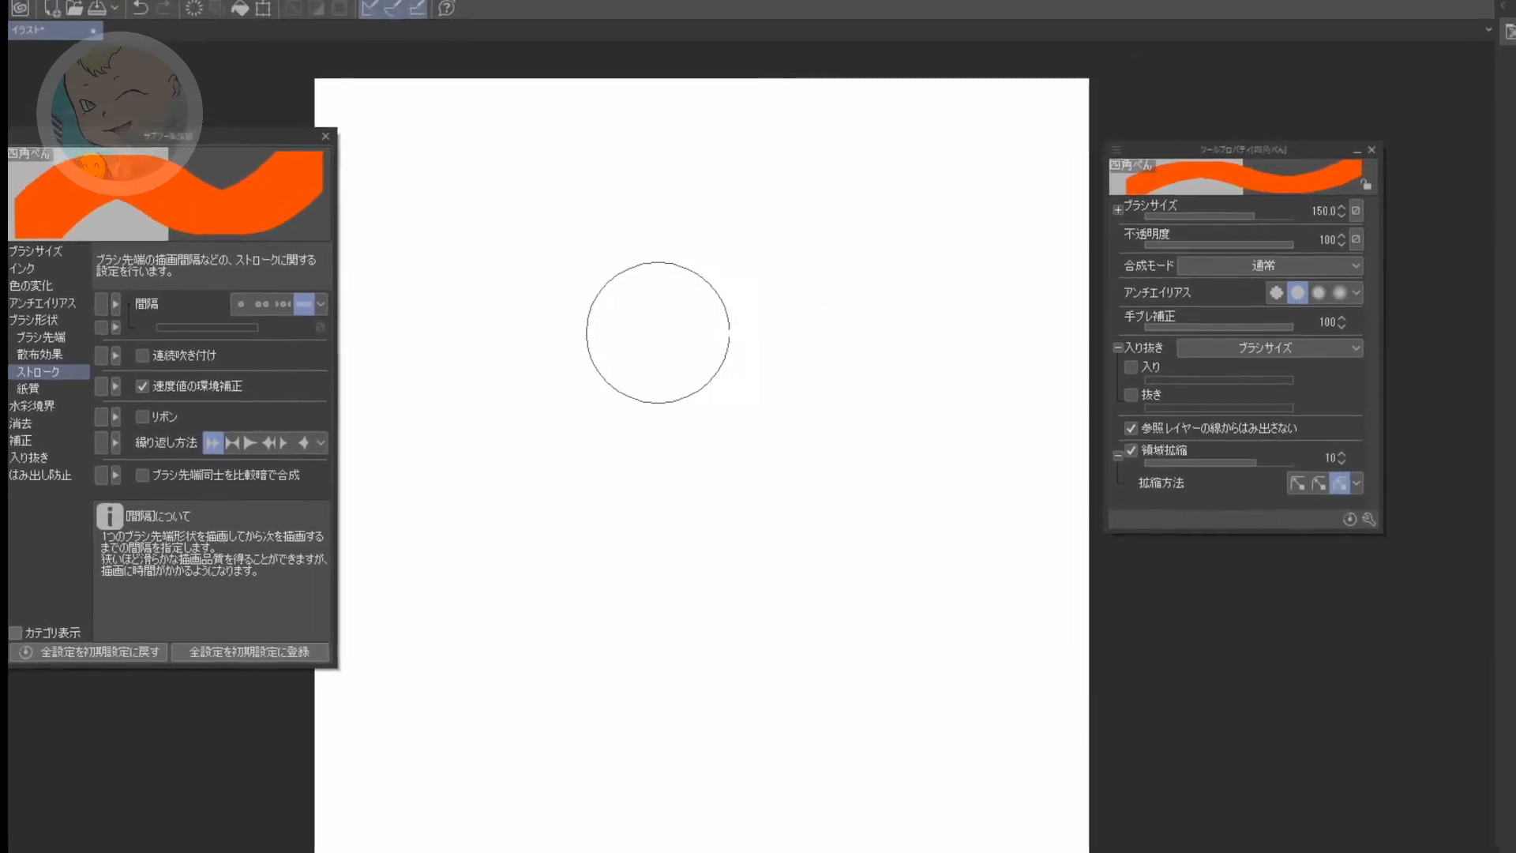
# Step: Paint a blocky orange patch just above the canvas centre with 四角ぺん and set the drawing colour to cyan with hue 182
pyautogui.moveTo(657, 333)
pyautogui.mouseDown()
pyautogui.moveTo(716, 324)
pyautogui.moveTo(735, 391)
pyautogui.mouseUp()
pyautogui.moveTo(601, 397); pyautogui.dragTo(576, 395)
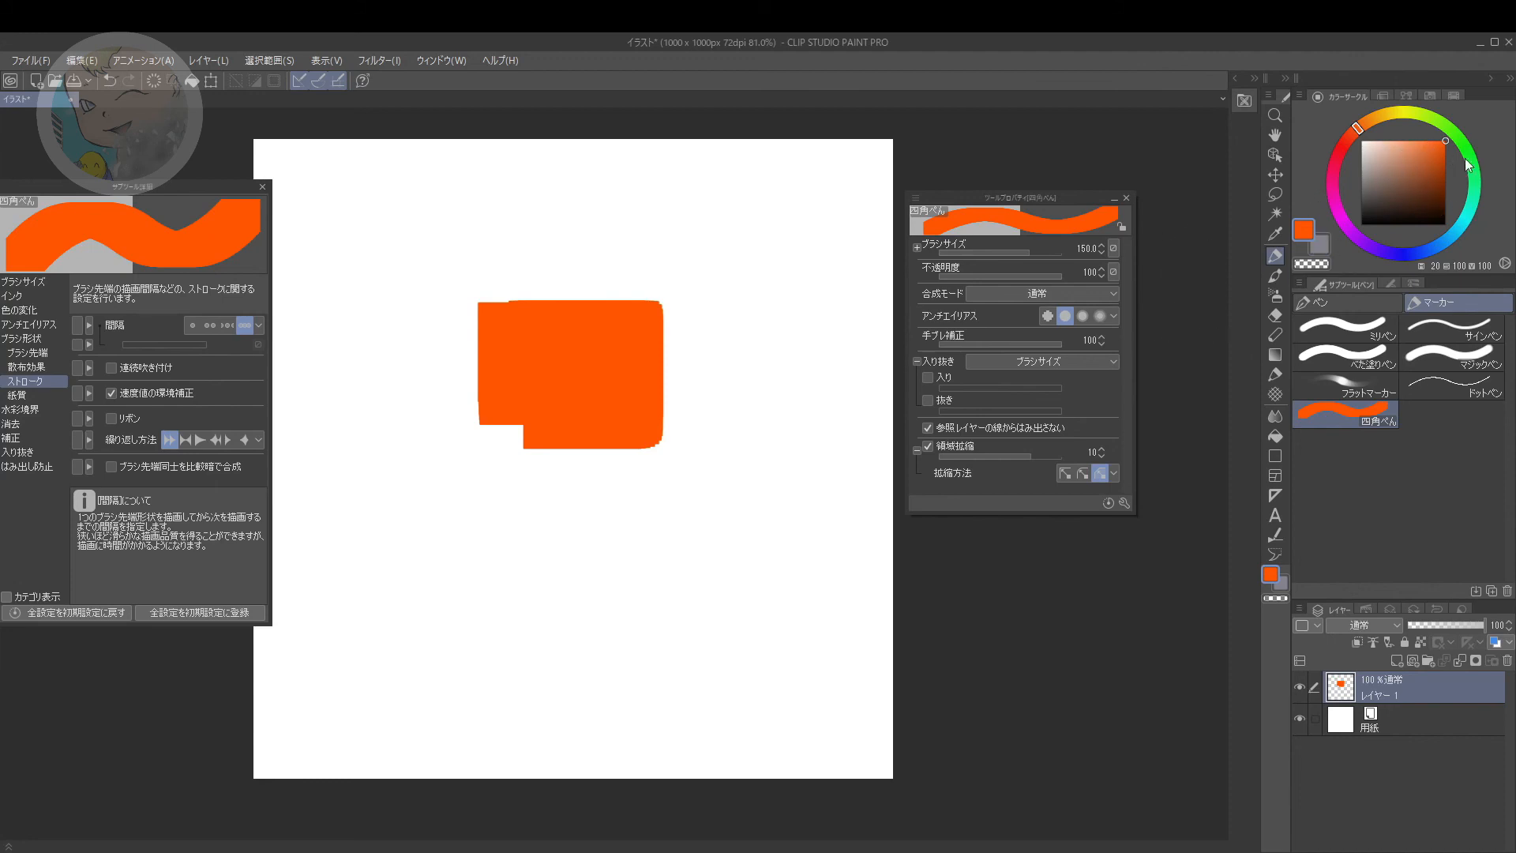
pyautogui.click(1464, 220)
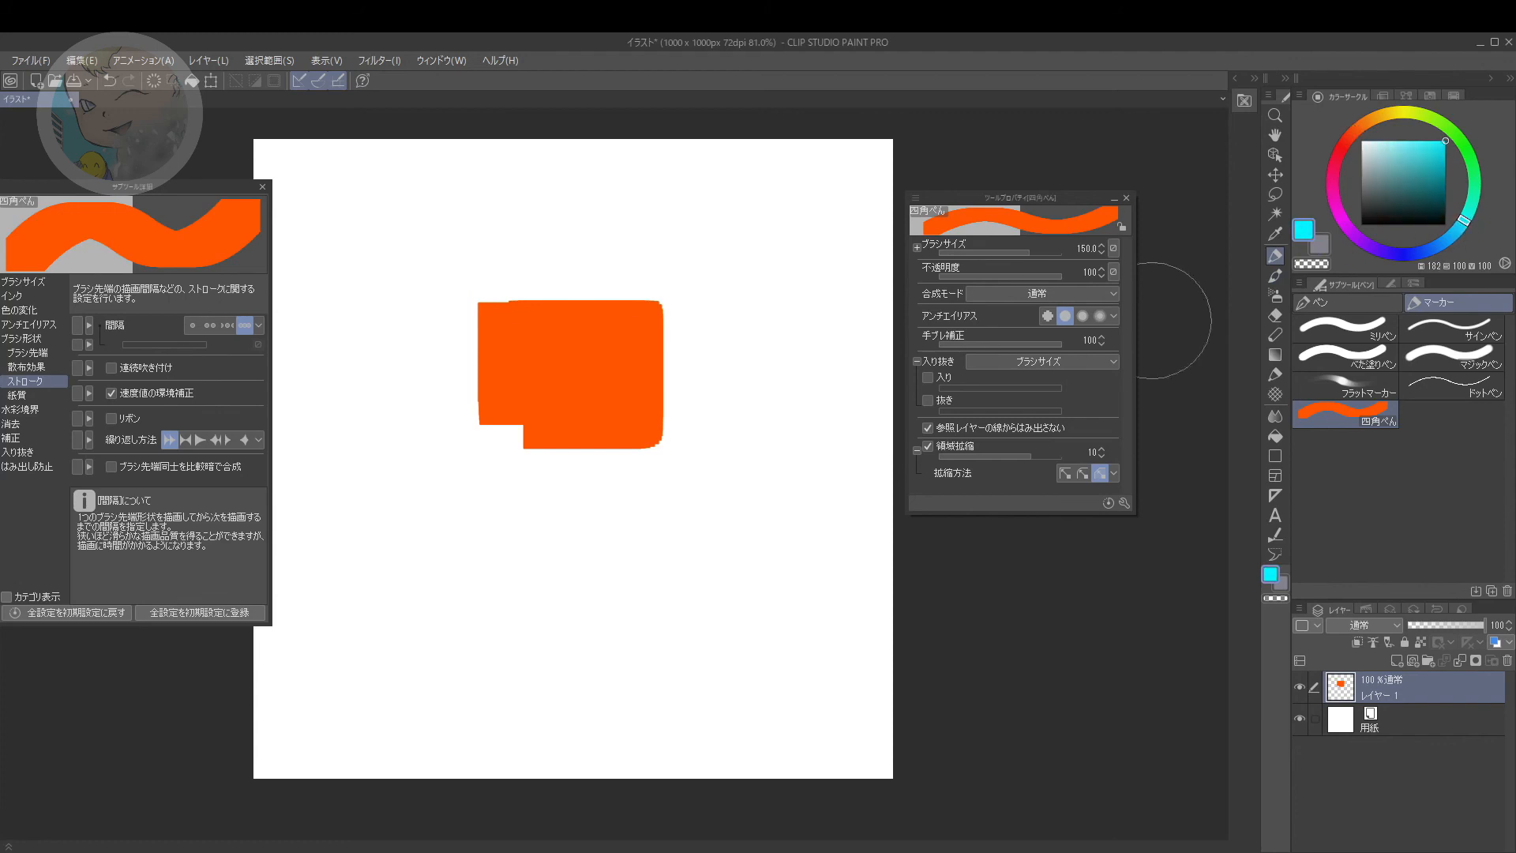
# Step: Extend the orange patch with broad 四角ぺん strokes across the upper and lower middle of the canvas
pyautogui.moveTo(663, 272)
pyautogui.mouseDown()
pyautogui.moveTo(643, 348)
pyautogui.moveTo(604, 387)
pyautogui.mouseUp()
pyautogui.moveTo(551, 444)
pyautogui.mouseDown()
pyautogui.moveTo(504, 490)
pyautogui.moveTo(552, 494)
pyautogui.moveTo(667, 440)
pyautogui.moveTo(634, 566)
pyautogui.mouseUp()
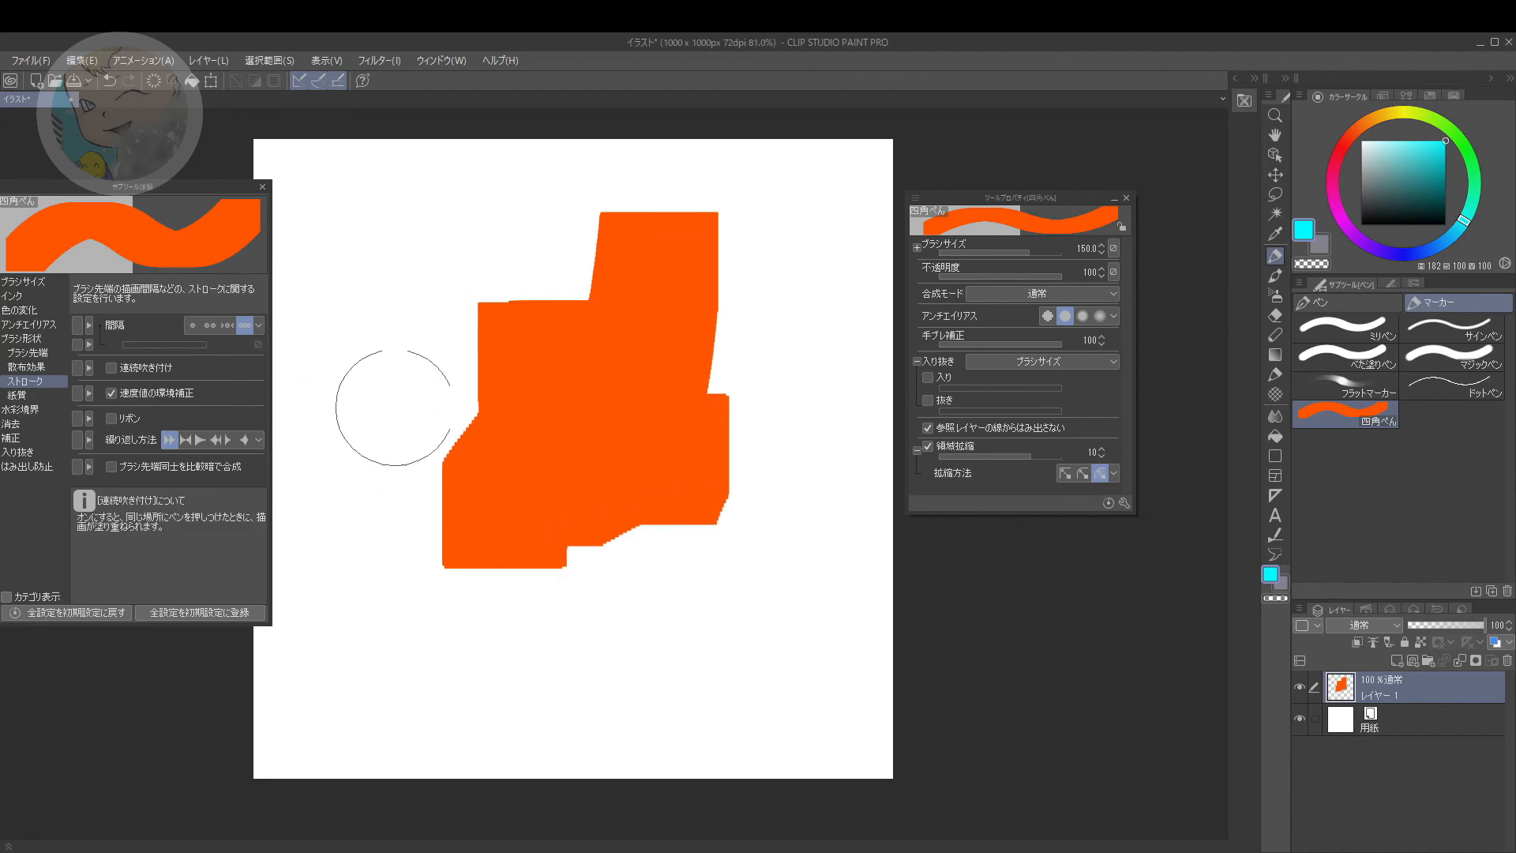
pyautogui.moveTo(202, 199); pyautogui.dragTo(348, 203)
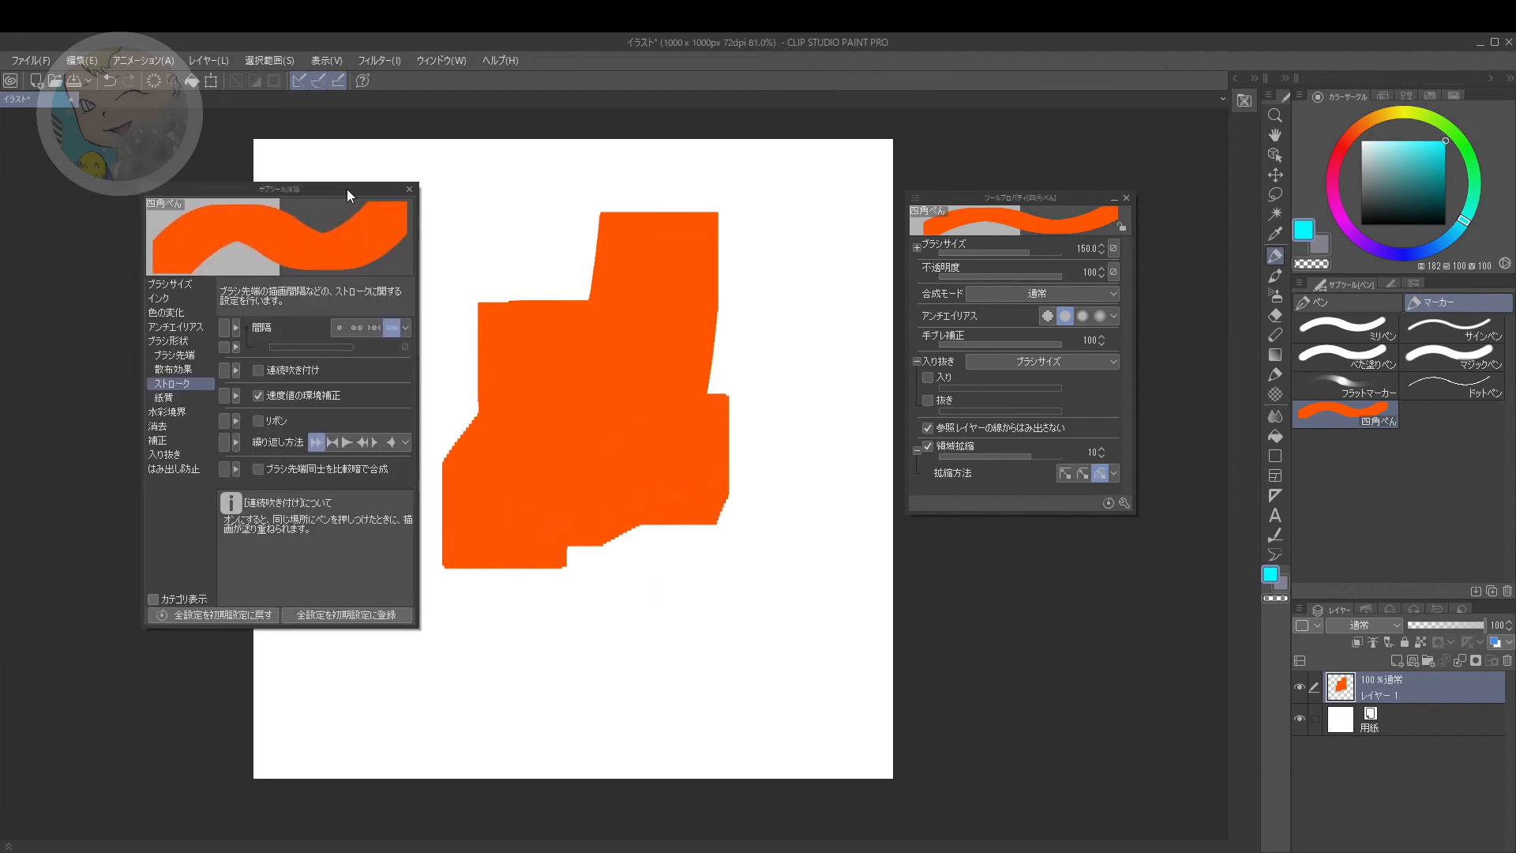
pyautogui.moveTo(789, 400)
pyautogui.mouseDown()
pyautogui.moveTo(744, 441)
pyautogui.moveTo(716, 541)
pyautogui.moveTo(680, 440)
pyautogui.moveTo(637, 574)
pyautogui.mouseUp()
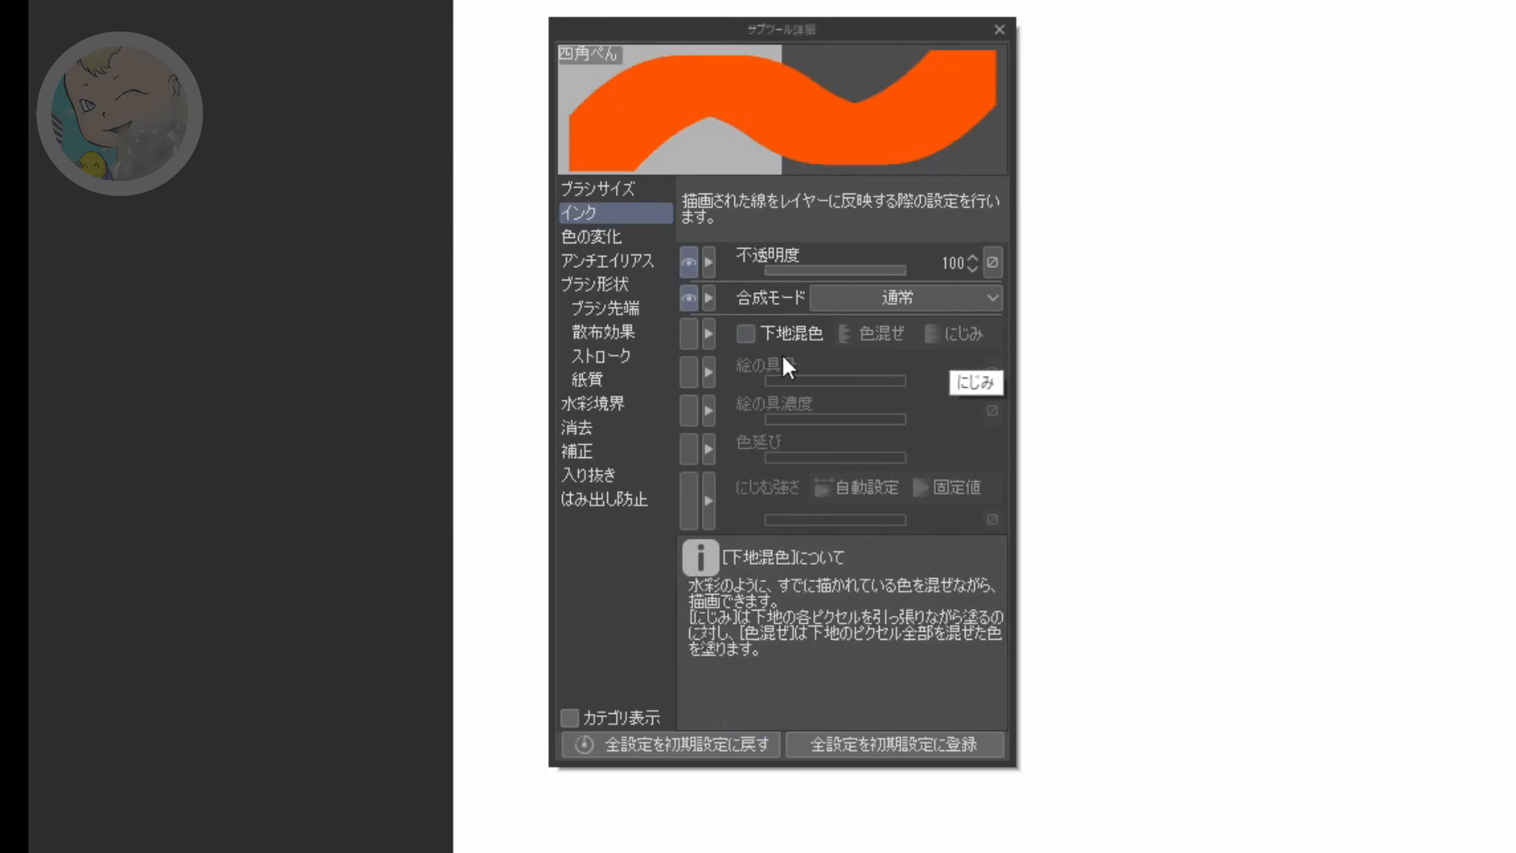
# Step: Enable 下地混色 with にじみ in the ink (インク) settings of 四角ぺん and paint a broad cyan test stroke down the canvas
pyautogui.click(746, 333)
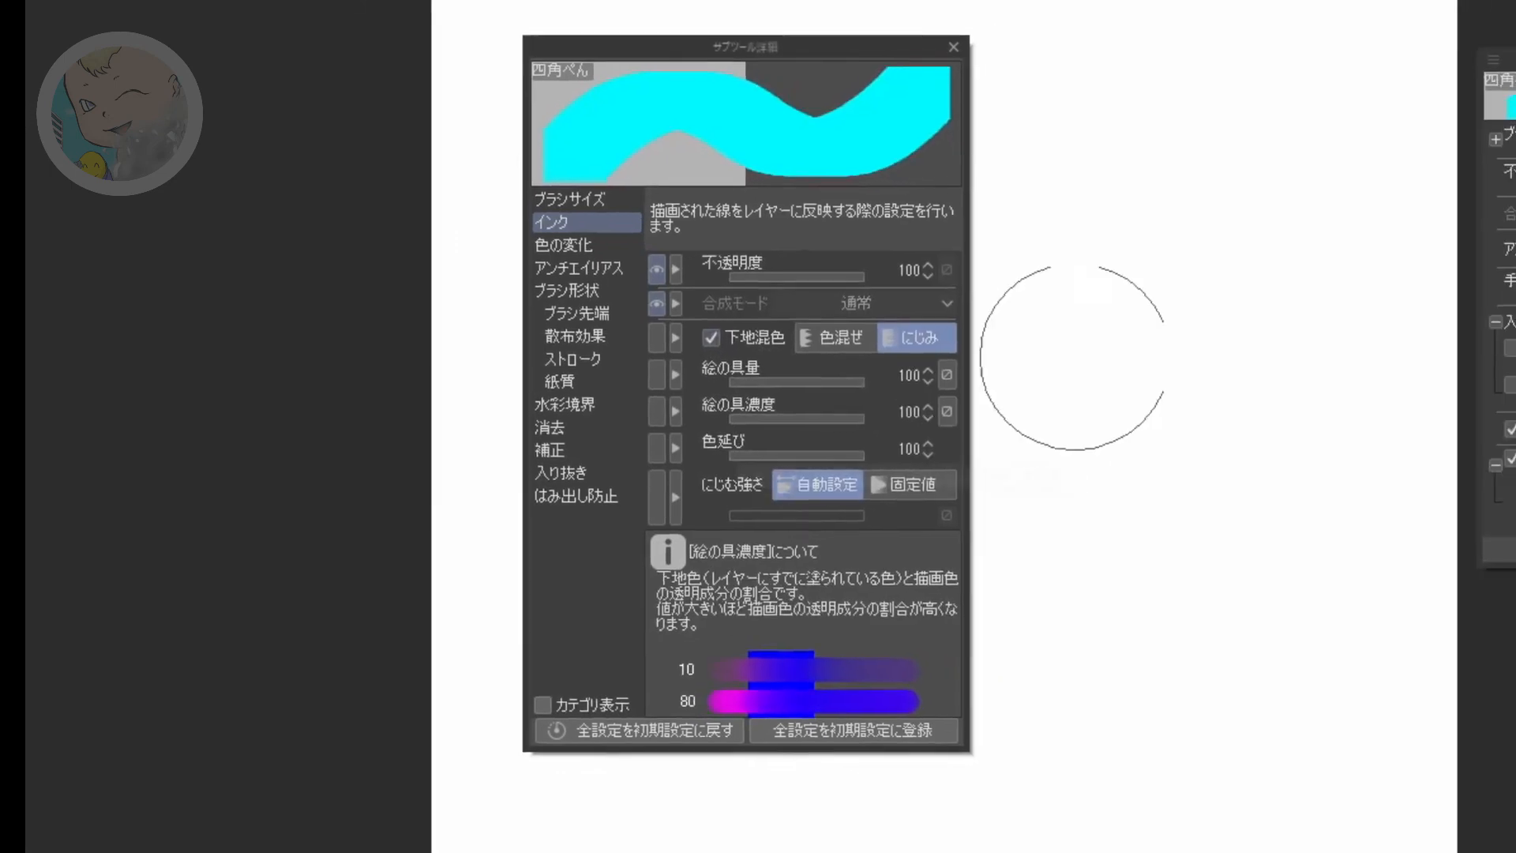
pyautogui.moveTo(1235, 234); pyautogui.dragTo(1190, 415)
pyautogui.moveTo(717, 476); pyautogui.dragTo(690, 540)
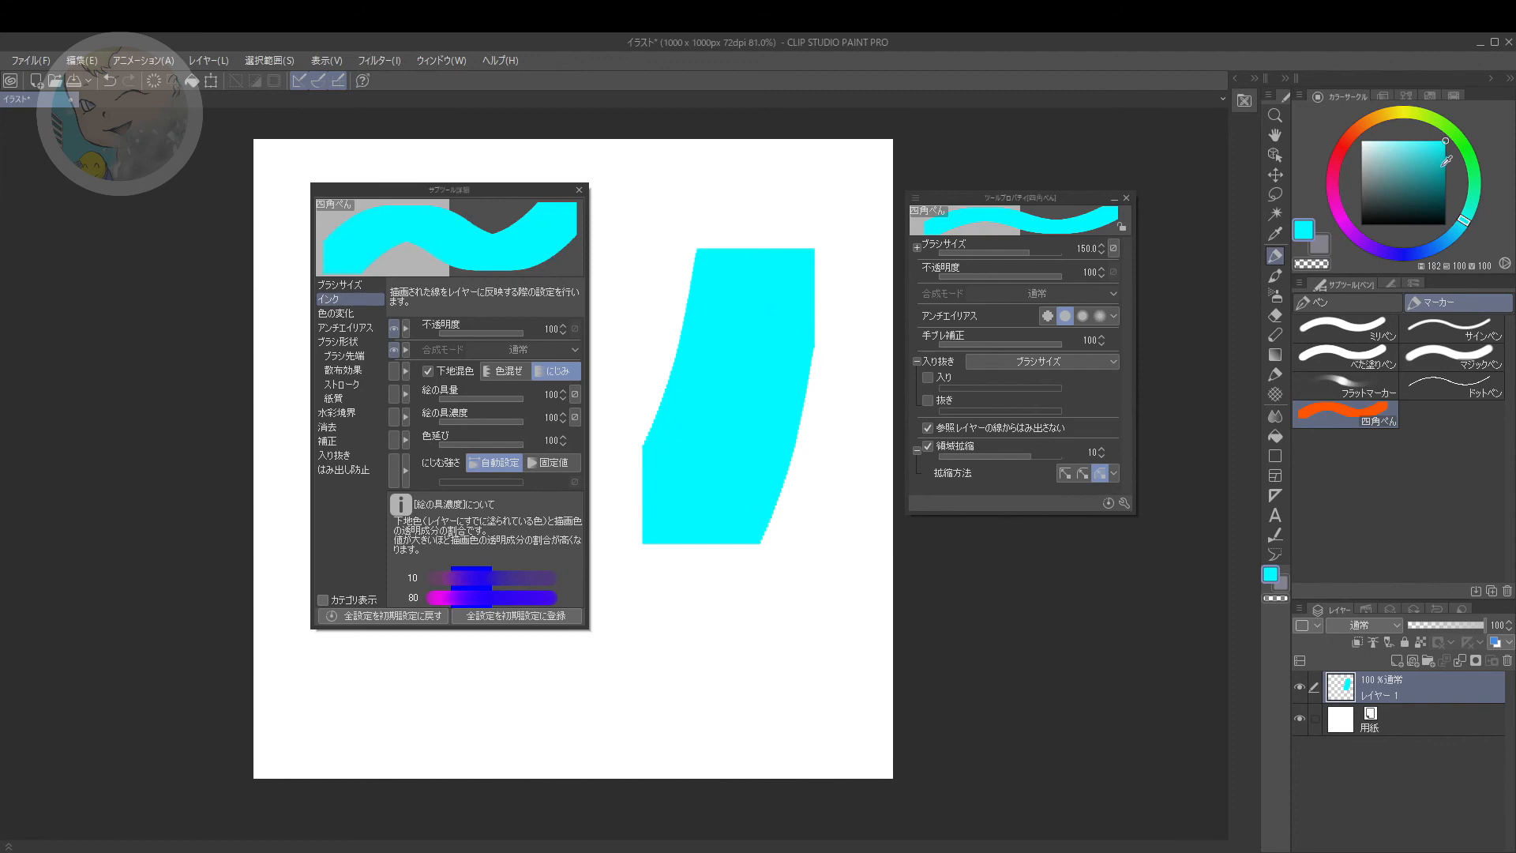
# Step: Test the colour mixing by painting with green, hue 123, over the cyan stroke and with light cyan, hue 178, over an orange patch
pyautogui.click(1471, 157)
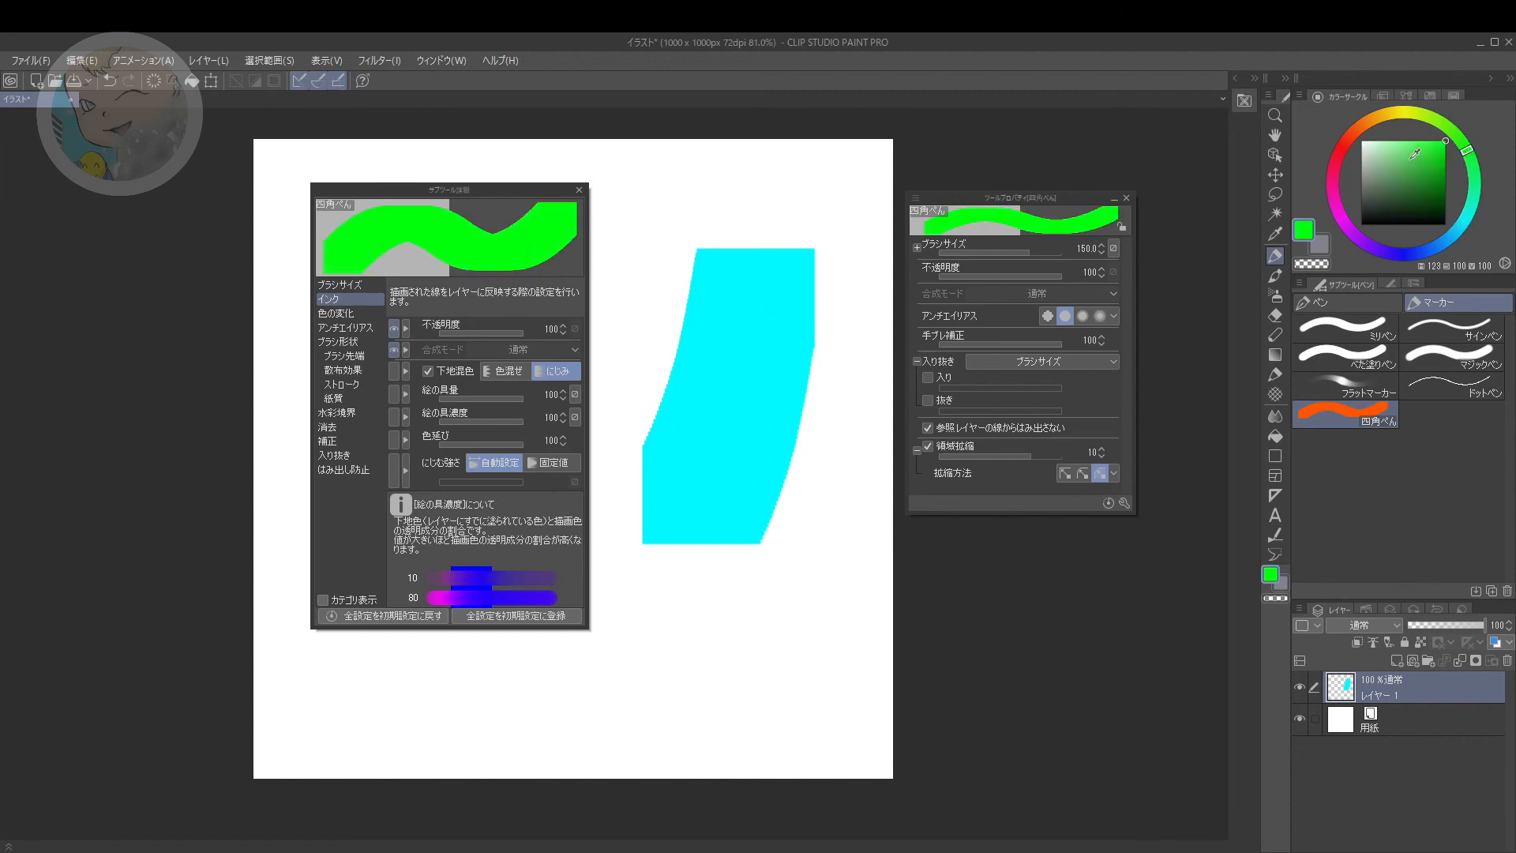
pyautogui.moveTo(681, 253)
pyautogui.mouseDown()
pyautogui.moveTo(719, 415)
pyautogui.moveTo(763, 493)
pyautogui.moveTo(807, 404)
pyautogui.moveTo(674, 581)
pyautogui.moveTo(679, 621)
pyautogui.moveTo(700, 535)
pyautogui.moveTo(673, 429)
pyautogui.moveTo(694, 481)
pyautogui.mouseUp()
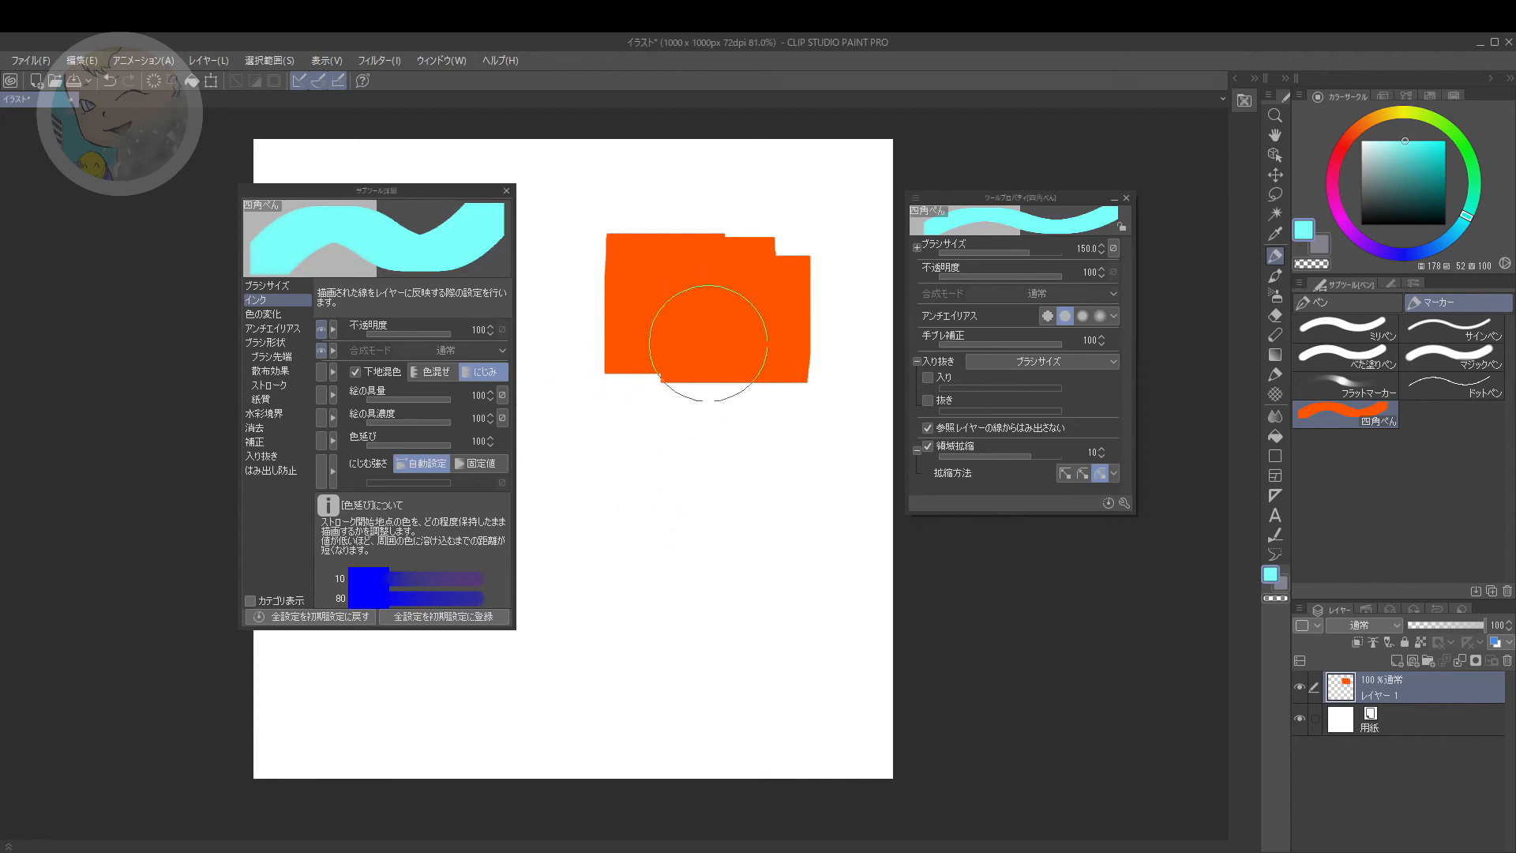
pyautogui.moveTo(711, 347)
pyautogui.mouseDown()
pyautogui.moveTo(679, 421)
pyautogui.moveTo(699, 434)
pyautogui.moveTo(734, 343)
pyautogui.moveTo(762, 388)
pyautogui.moveTo(790, 348)
pyautogui.moveTo(770, 446)
pyautogui.moveTo(744, 433)
pyautogui.moveTo(700, 484)
pyautogui.mouseUp()
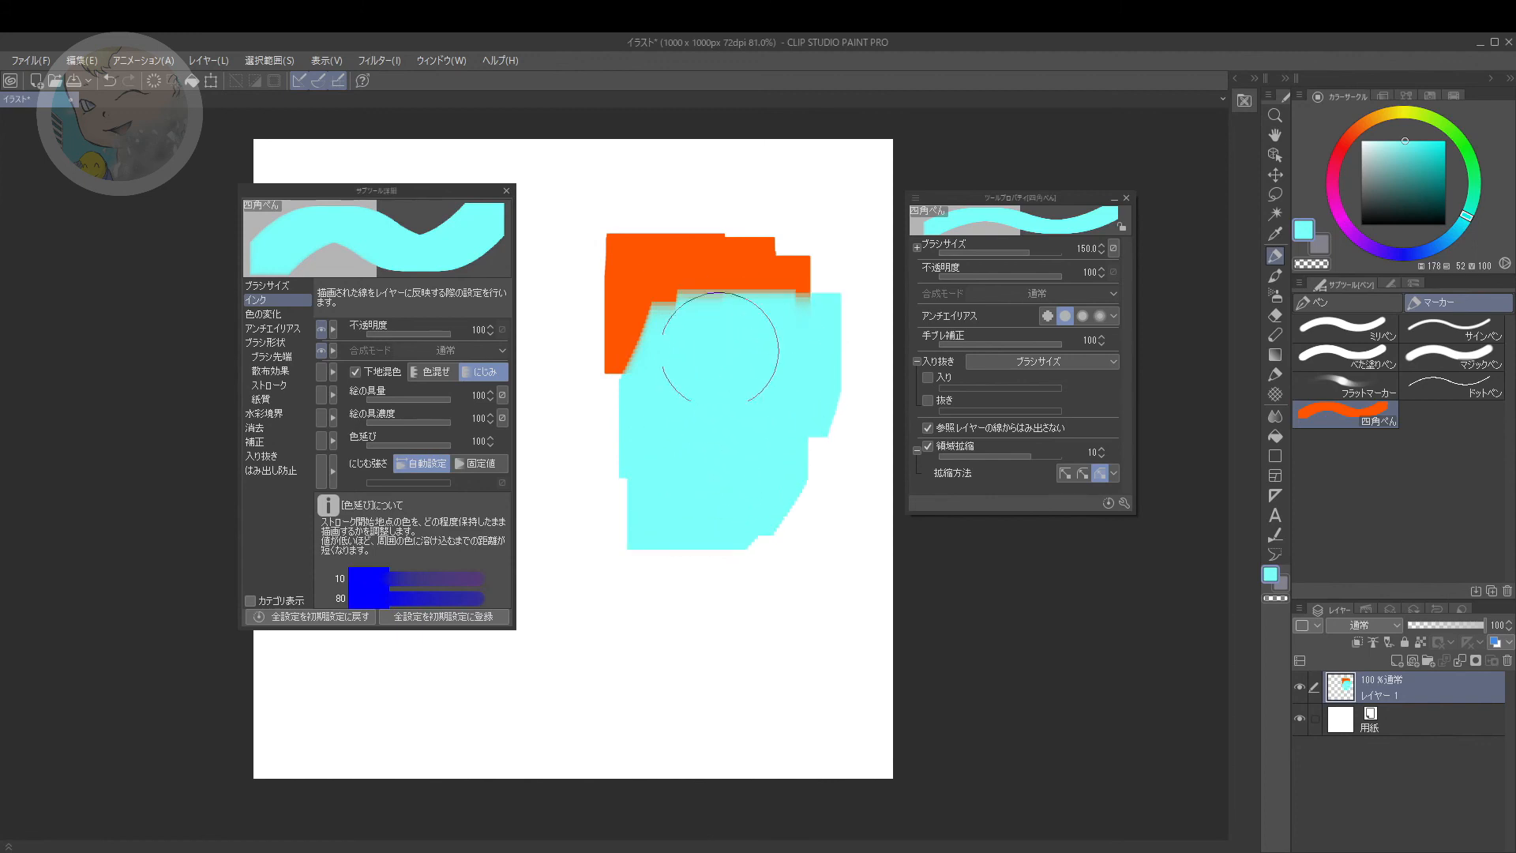
# Step: Examine in close-up the edges where the cyan strokes meet the orange paint
pyautogui.scroll(5, 694, 377)
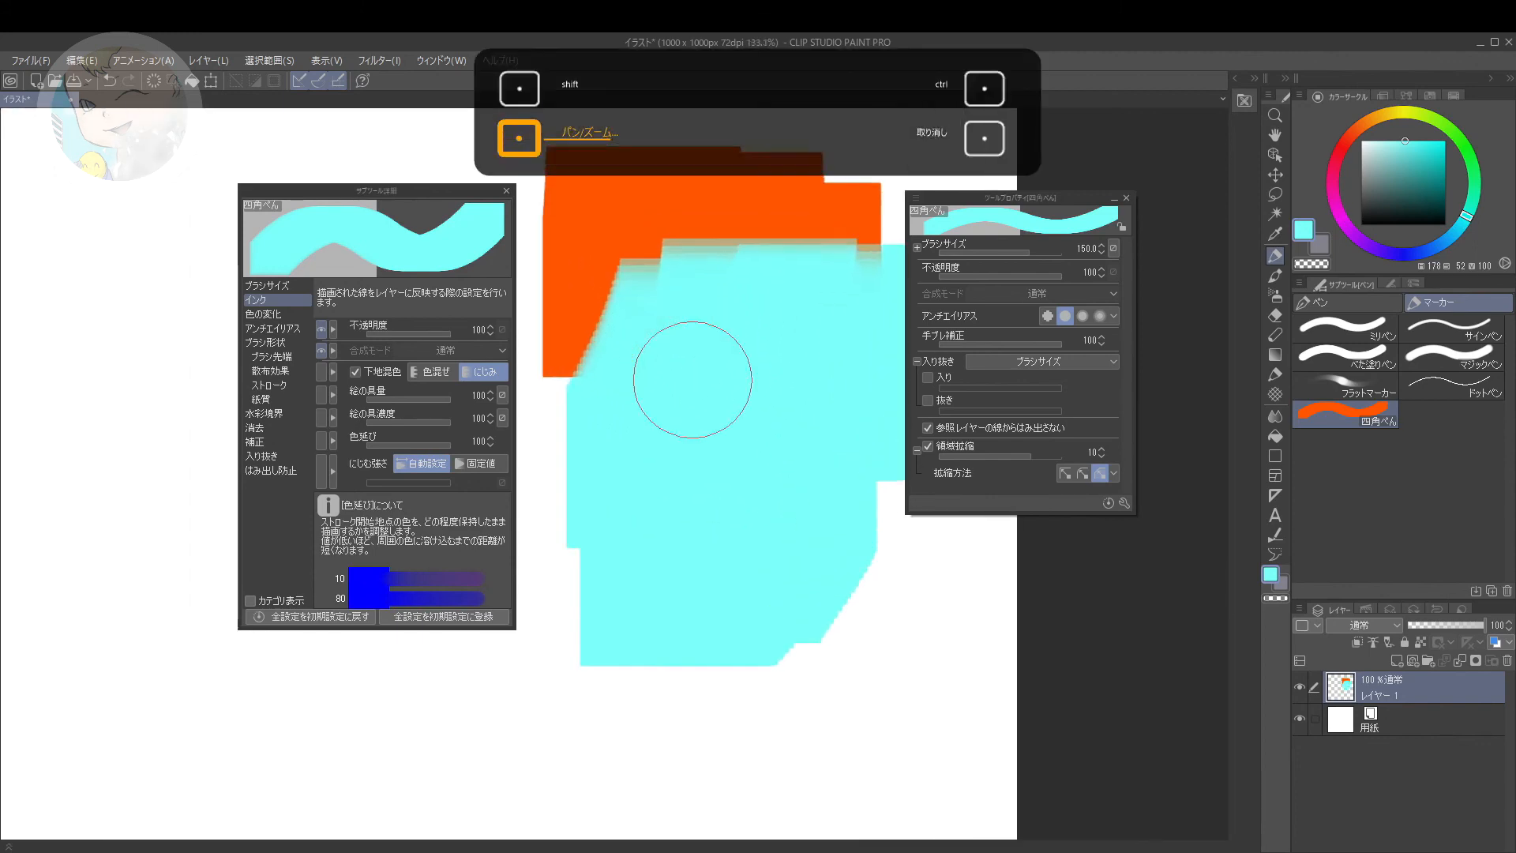
pyautogui.scroll(3, 726, 399)
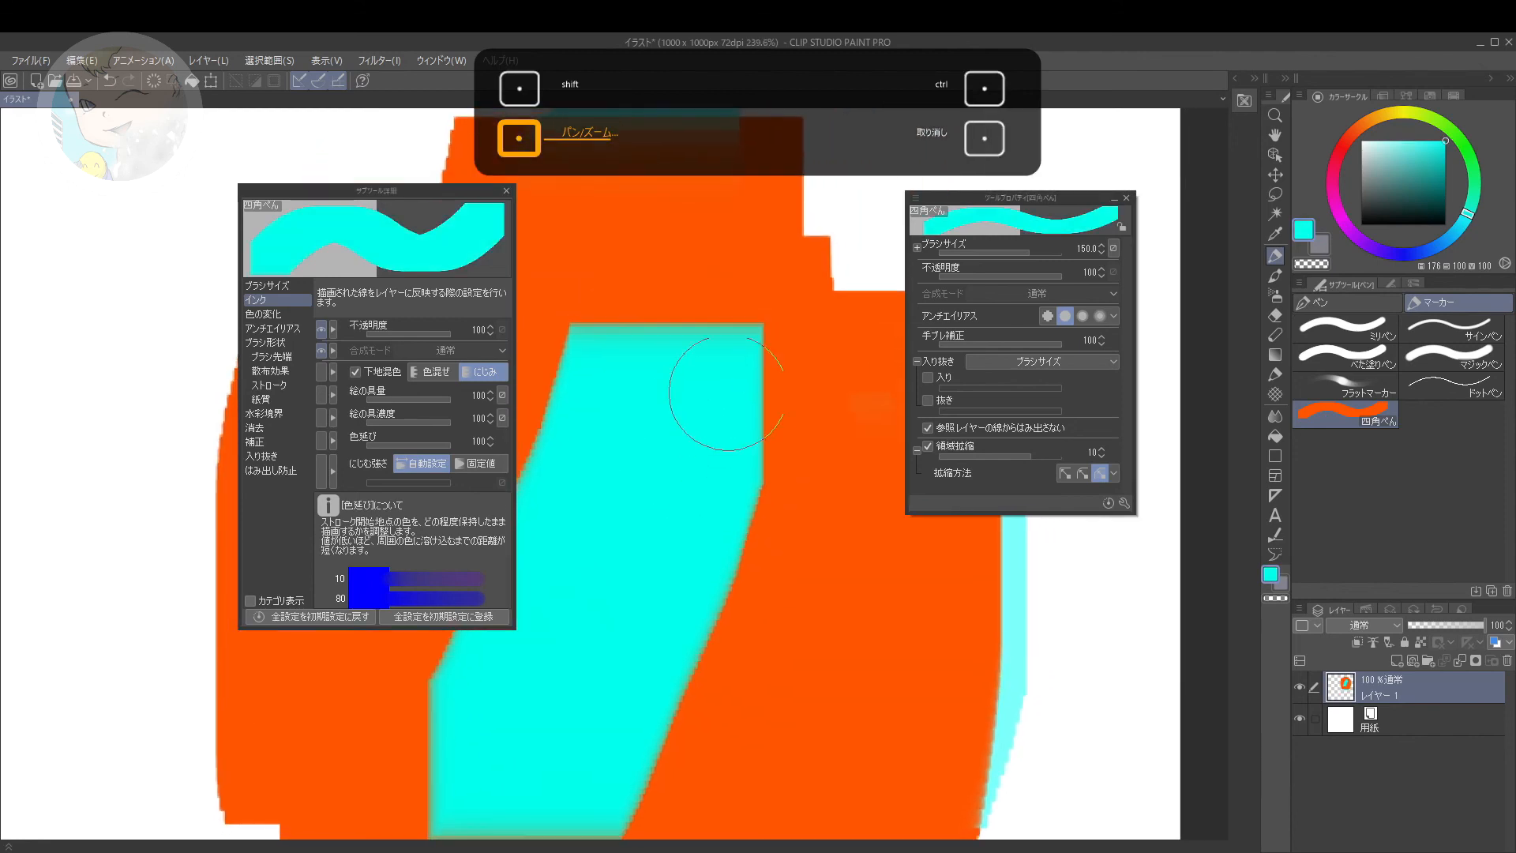
pyautogui.moveTo(663, 473); pyautogui.dragTo(733, 387)
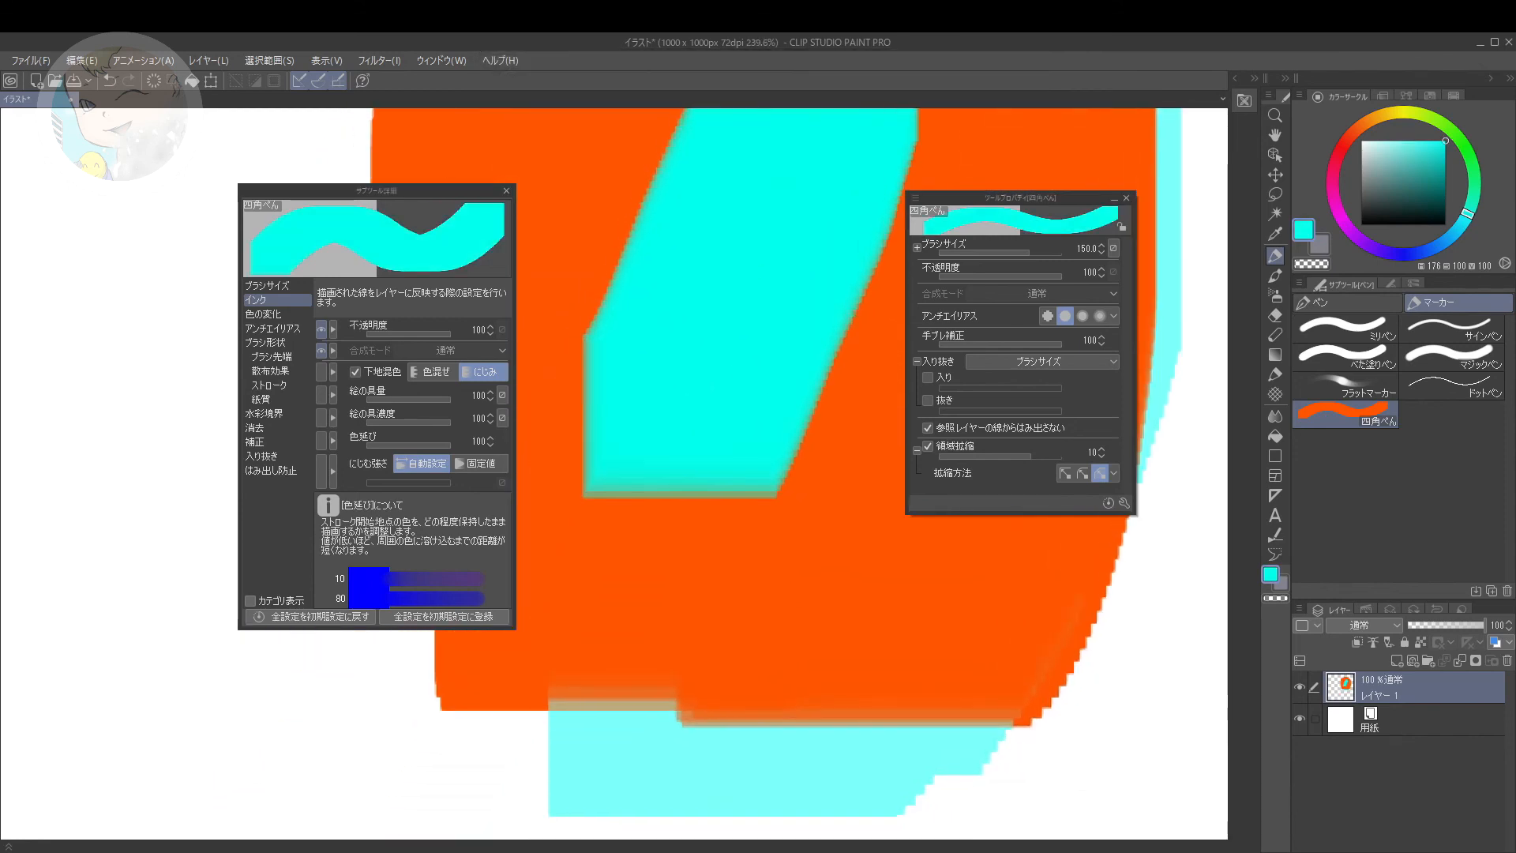
pyautogui.moveTo(693, 440); pyautogui.dragTo(649, 606)
pyautogui.moveTo(745, 291); pyautogui.dragTo(738, 381)
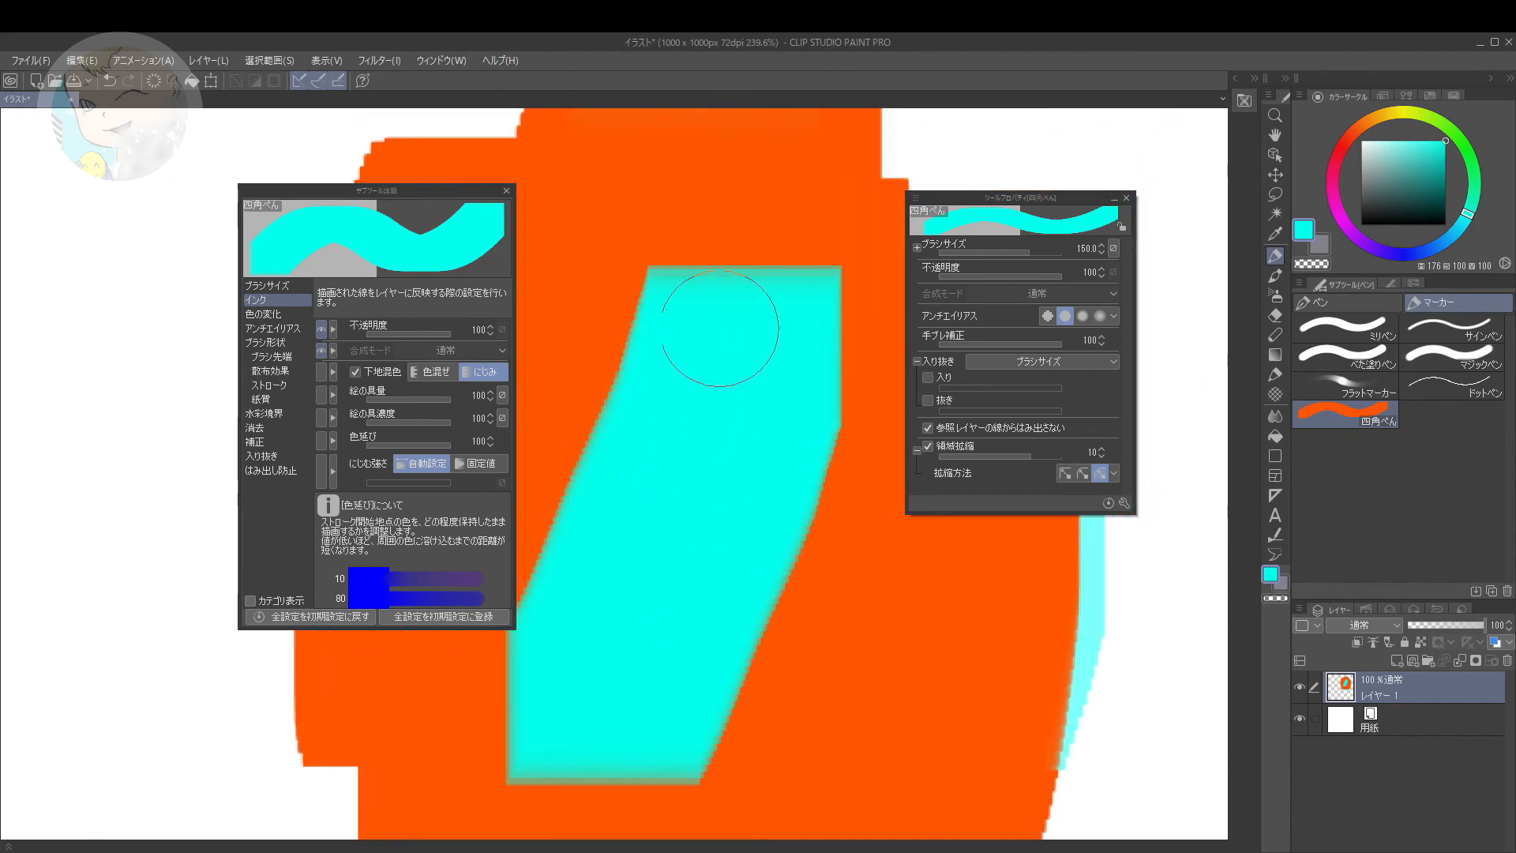
pyautogui.moveTo(725, 379); pyautogui.dragTo(737, 356)
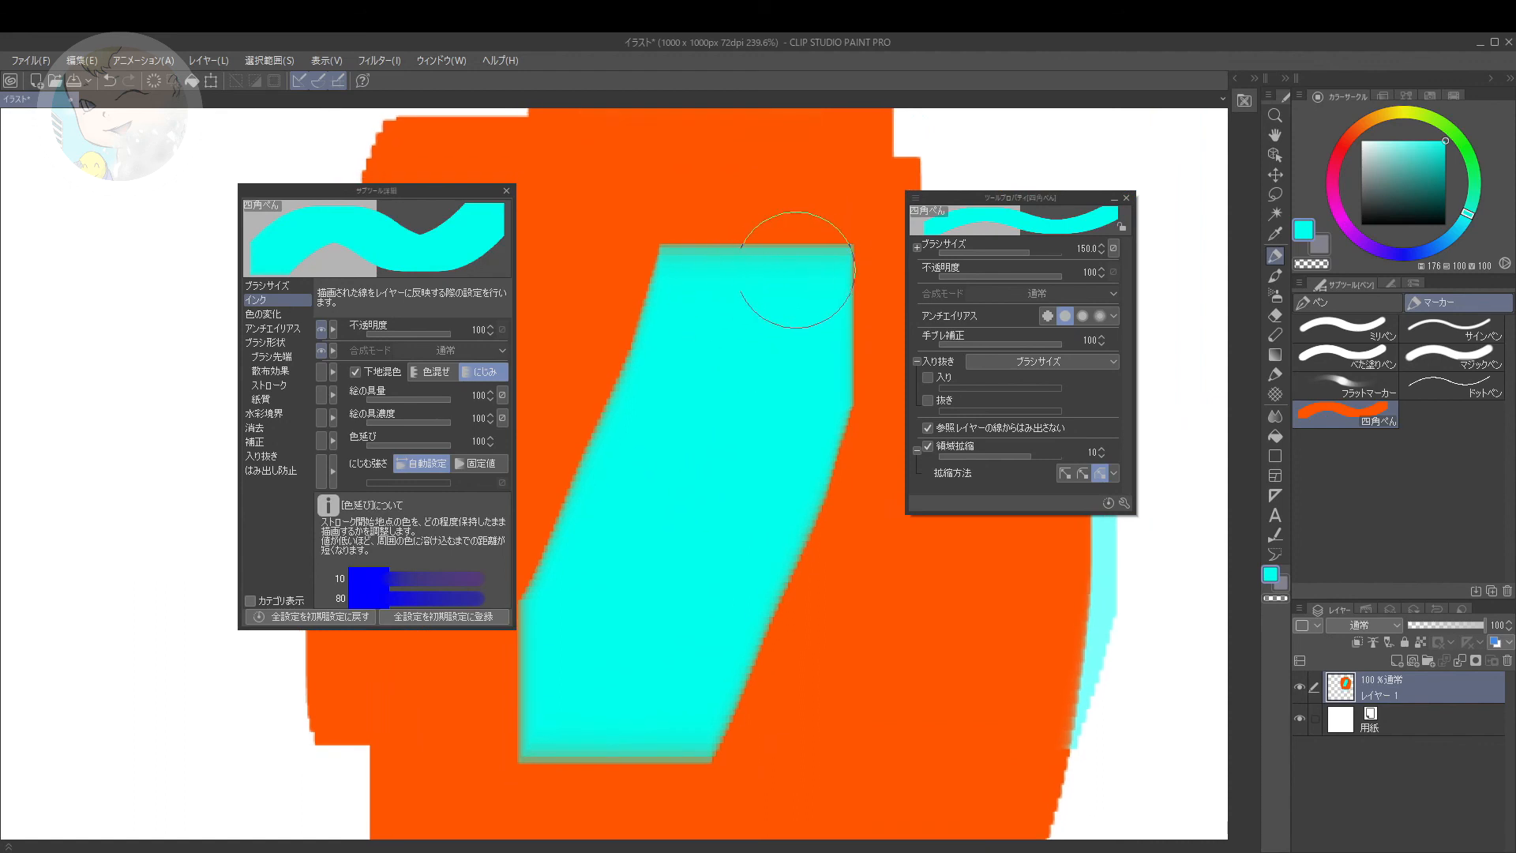
pyautogui.moveTo(686, 443)
pyautogui.mouseDown()
pyautogui.moveTo(739, 305)
pyautogui.moveTo(730, 366)
pyautogui.mouseUp()
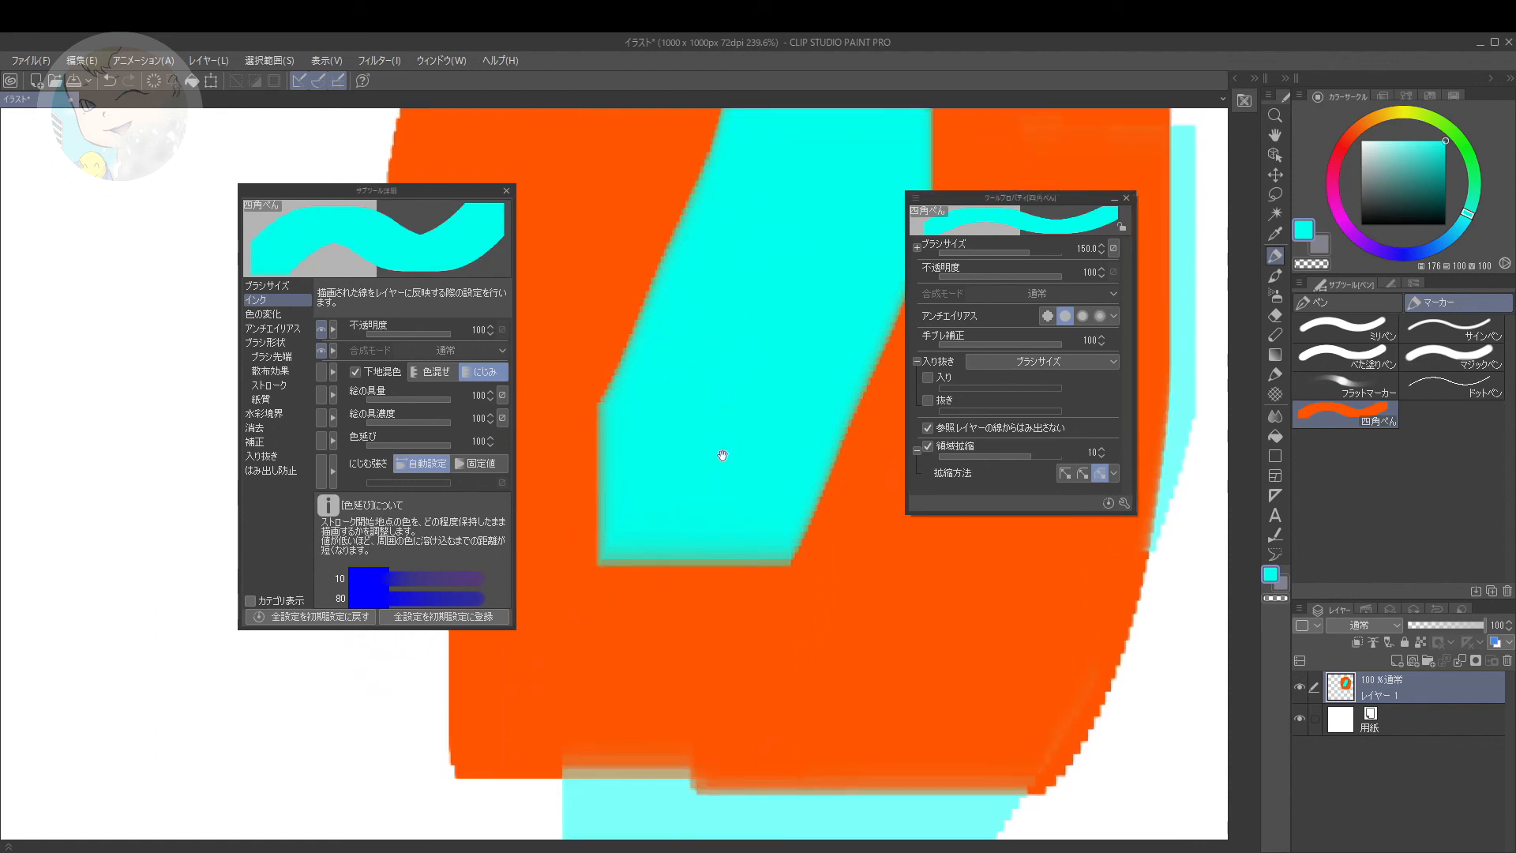
pyautogui.moveTo(728, 460); pyautogui.dragTo(697, 524)
pyautogui.moveTo(761, 328); pyautogui.dragTo(694, 442)
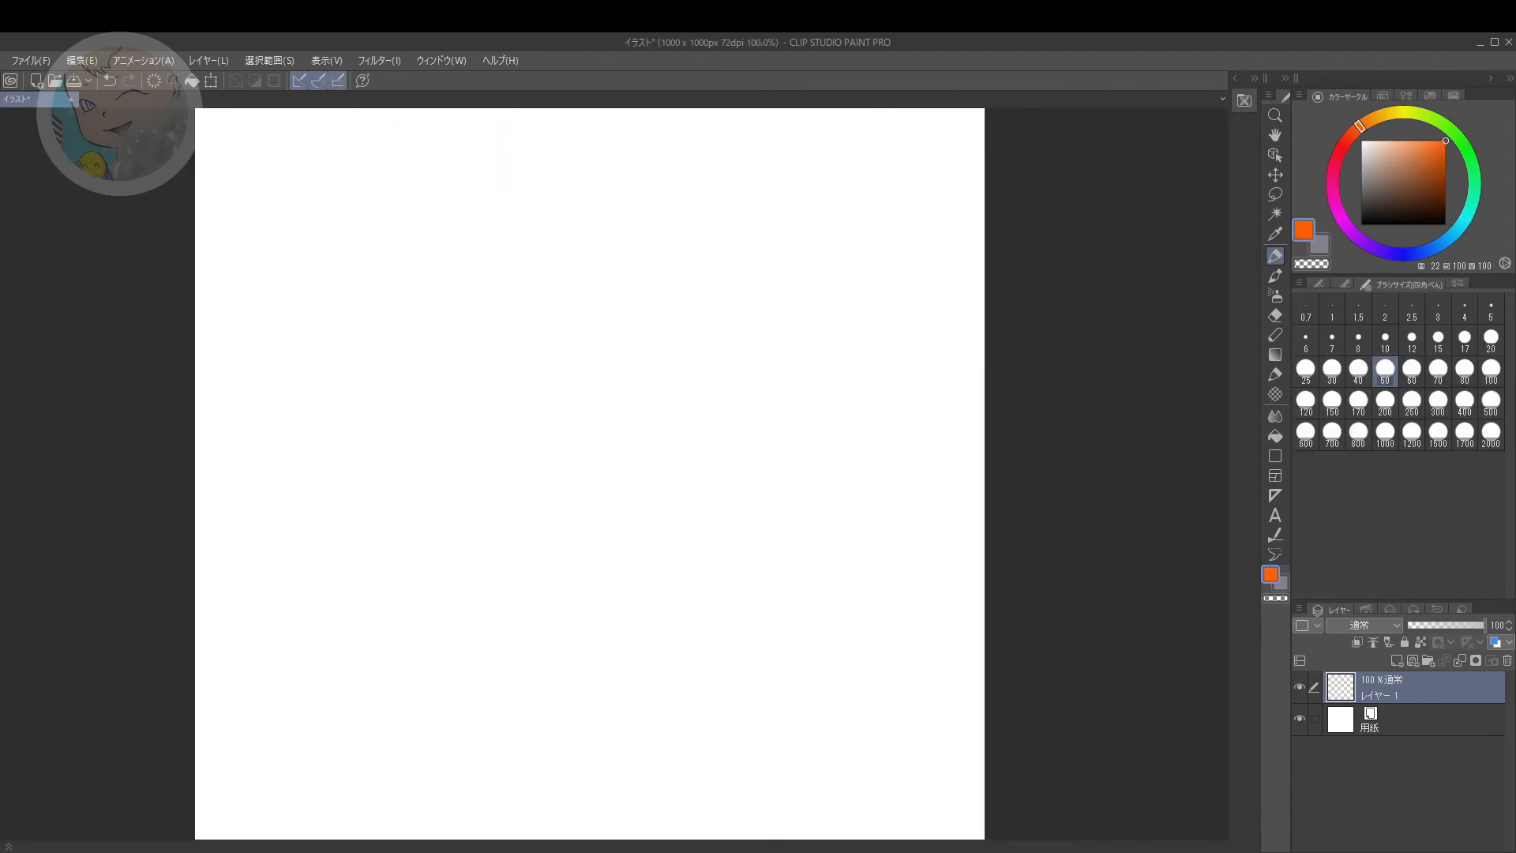
# Step: Paint orange test marks on the cleared canvas with 四角ぺん at brush sizes 50, 100 and 500
pyautogui.moveTo(446, 284)
pyautogui.mouseDown()
pyautogui.moveTo(440, 305)
pyautogui.moveTo(496, 292)
pyautogui.mouseUp()
pyautogui.moveTo(640, 296); pyautogui.dragTo(693, 301)
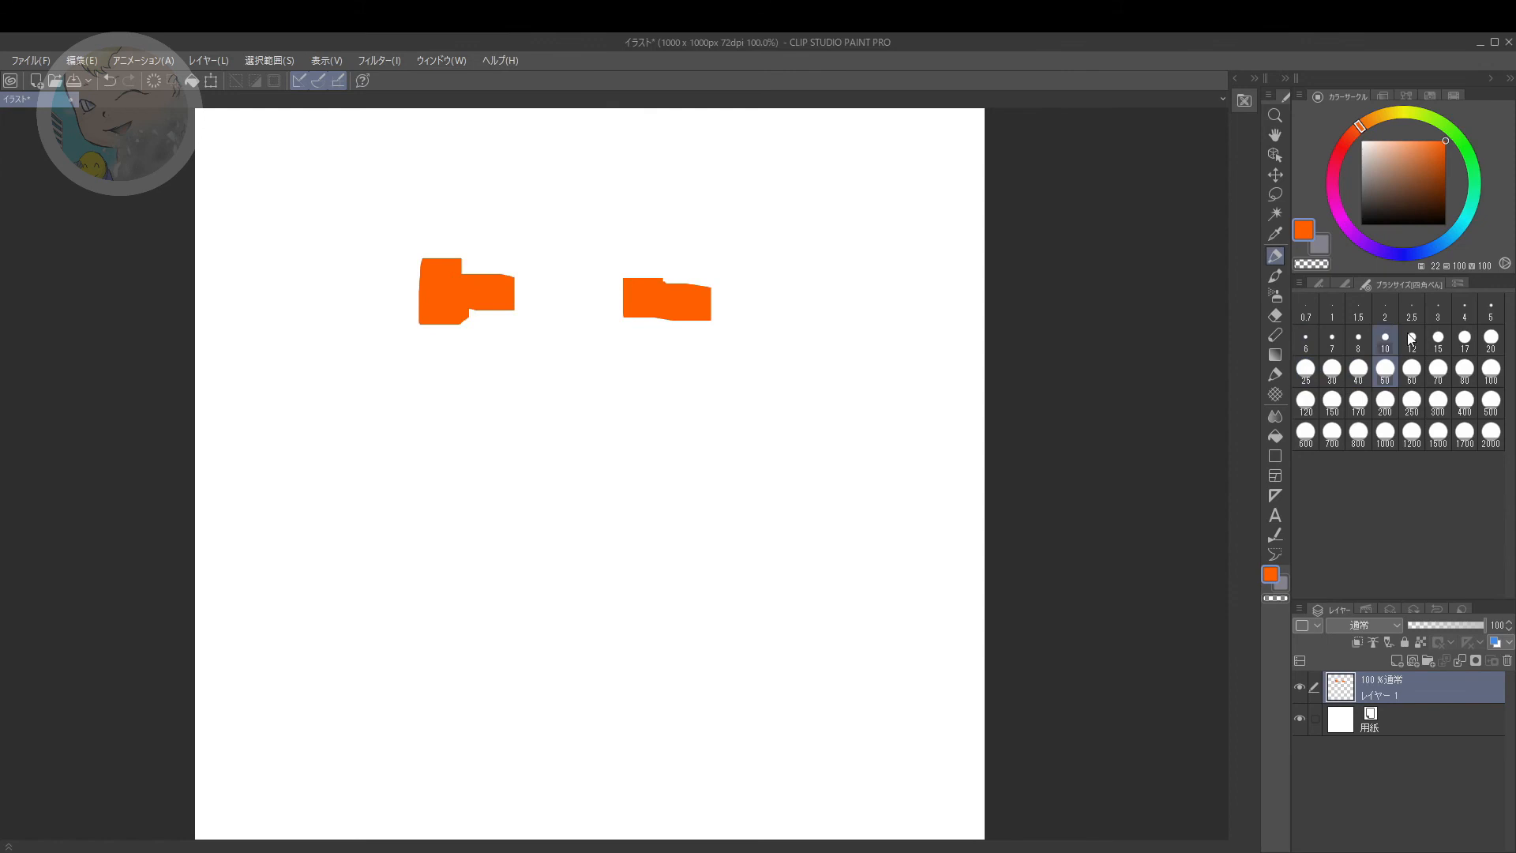
pyautogui.click(1491, 371)
pyautogui.moveTo(659, 452); pyautogui.dragTo(659, 459)
pyautogui.click(787, 476)
pyautogui.moveTo(790, 476); pyautogui.dragTo(826, 479)
pyautogui.click(1490, 402)
pyautogui.click(480, 523)
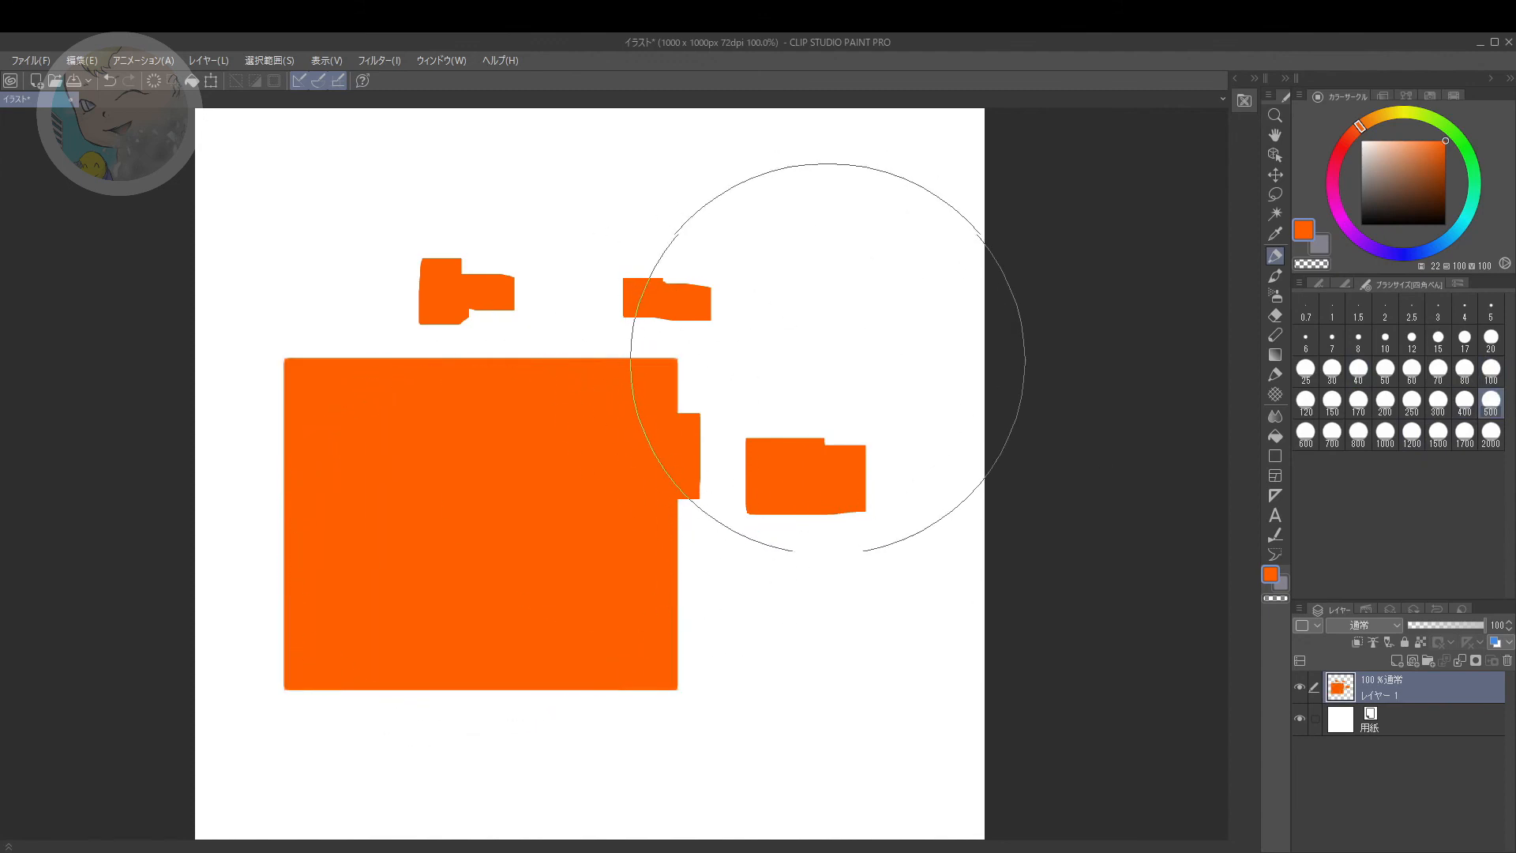